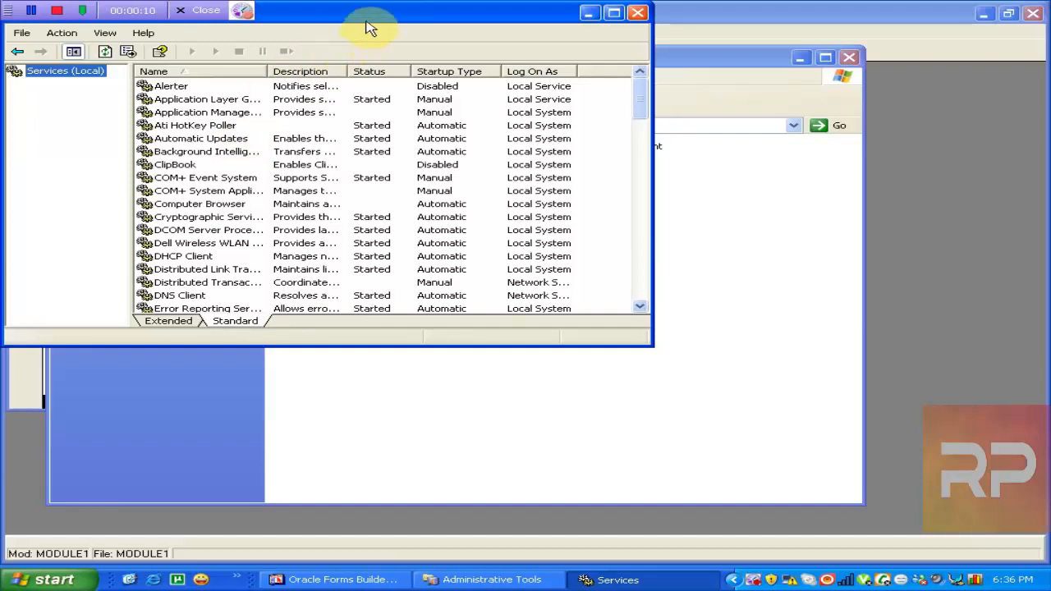
# - Maximize the Services window and widen the Name column so the full service names fit
pyautogui.doubleClick(365, 18)
pyautogui.moveTo(258, 64); pyautogui.dragTo(393, 66)
# - Find the Oracle services in the list and start the OracleOraDb10g_home1TNSListener service
pyautogui.click(258, 226)
pyautogui.press('o')
pyautogui.press('o')
pyautogui.press('o')
pyautogui.press('o')
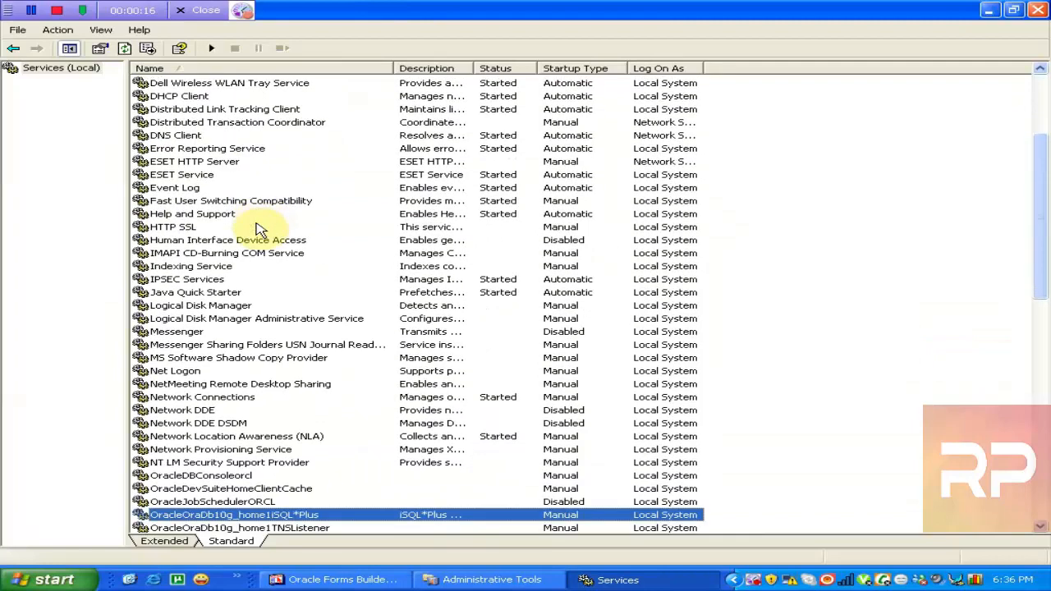
pyautogui.press('Up')
pyautogui.press('Down')
pyautogui.press('Down')
pyautogui.press('Up')
pyautogui.press('Up')
pyautogui.press('Down')
pyautogui.press('Down')
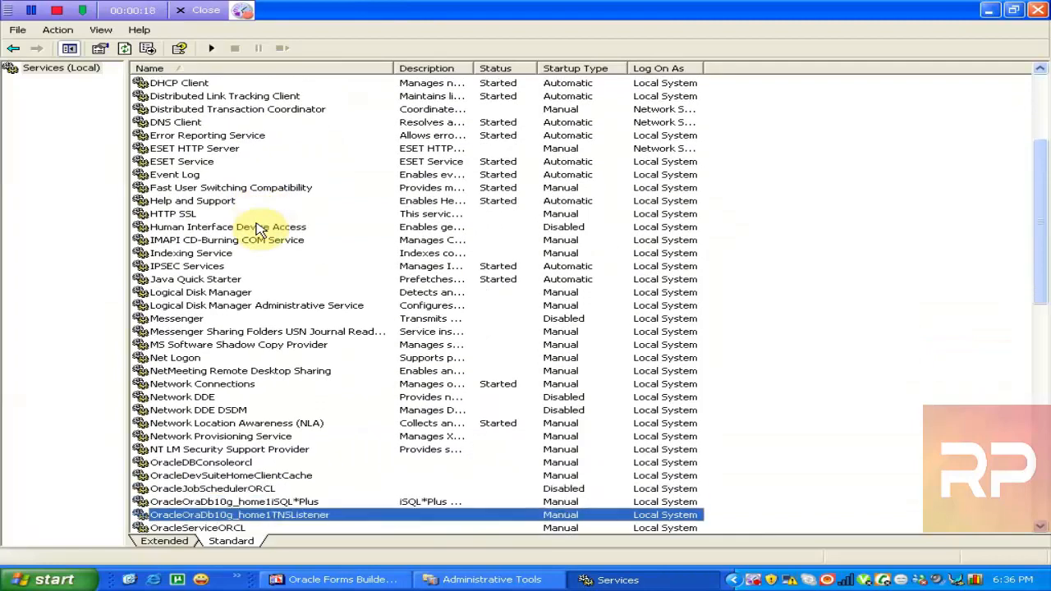
pyautogui.press('Down')
pyautogui.press('Down')
pyautogui.press('Up')
pyautogui.press('Up')
pyautogui.press('Up')
pyautogui.press('Up')
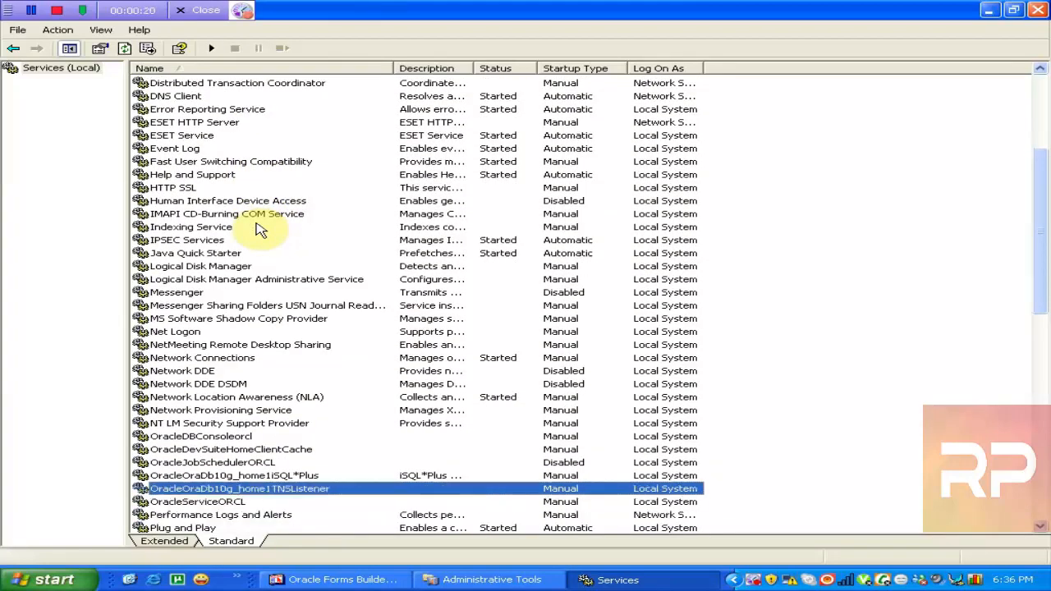
pyautogui.press('Down')
pyautogui.press('Down')
pyautogui.click(213, 49)
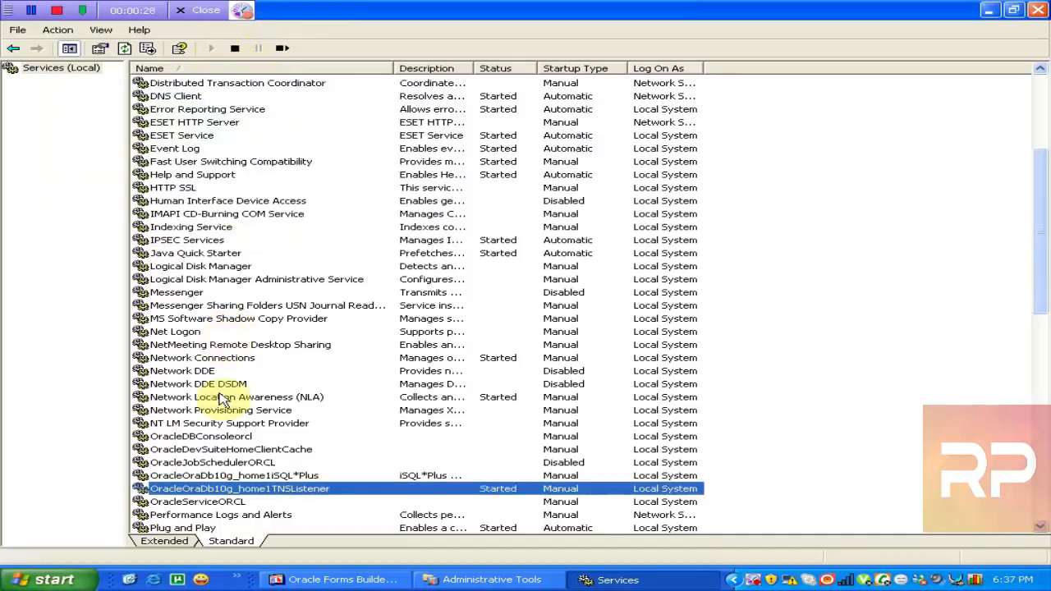
# - Start the OracleServiceORCL service
pyautogui.click(223, 501)
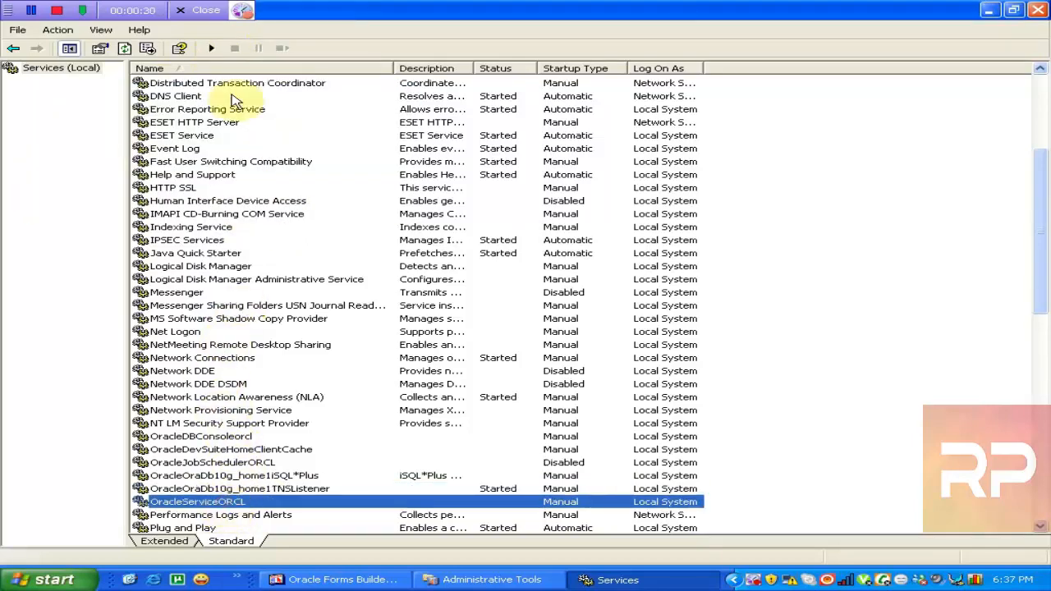
pyautogui.click(211, 48)
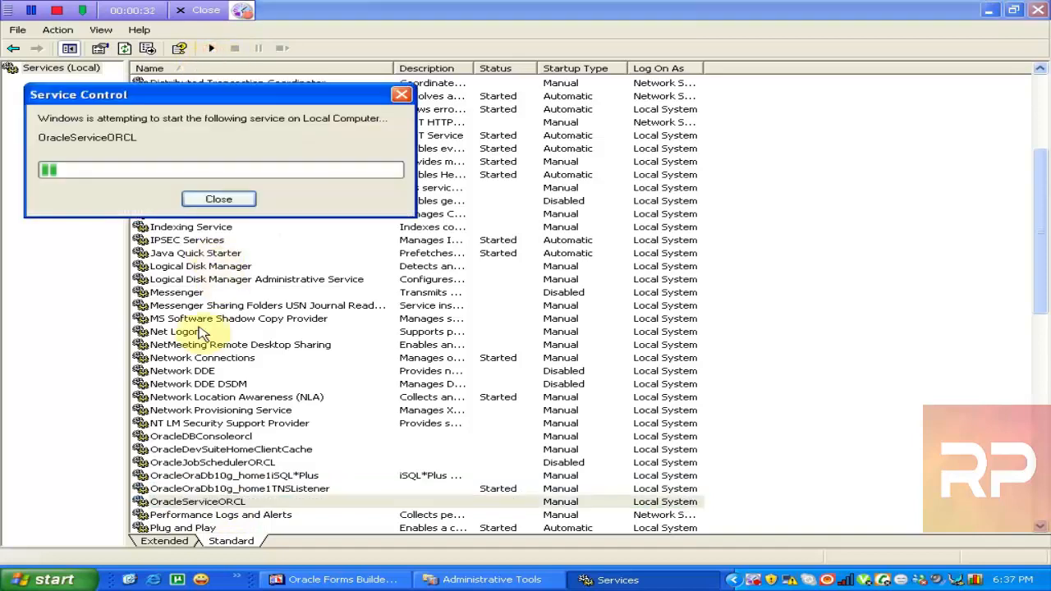
pyautogui.click(332, 580)
pyautogui.click(443, 580)
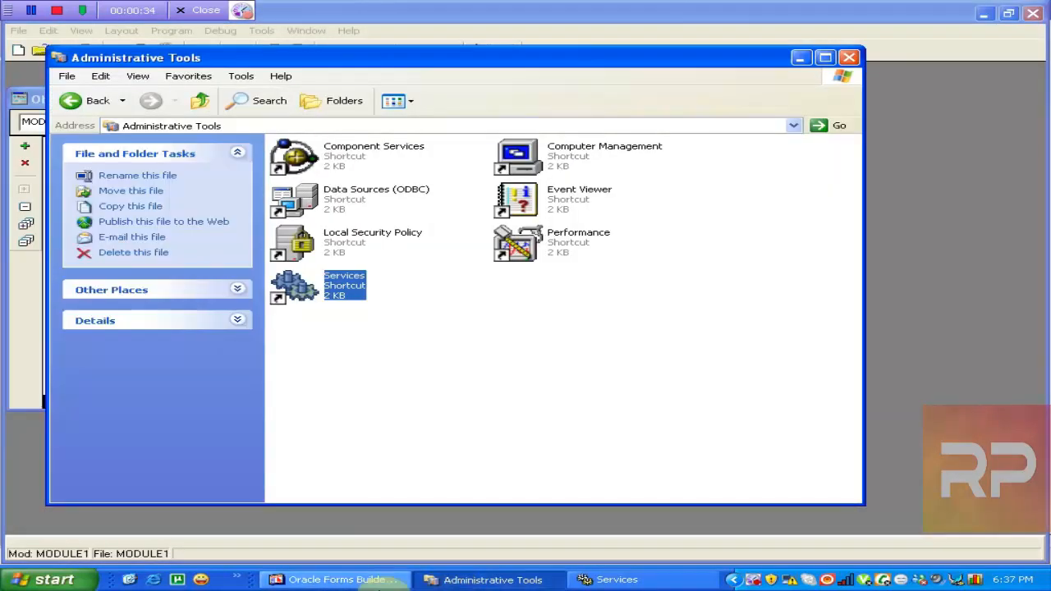
pyautogui.click(529, 583)
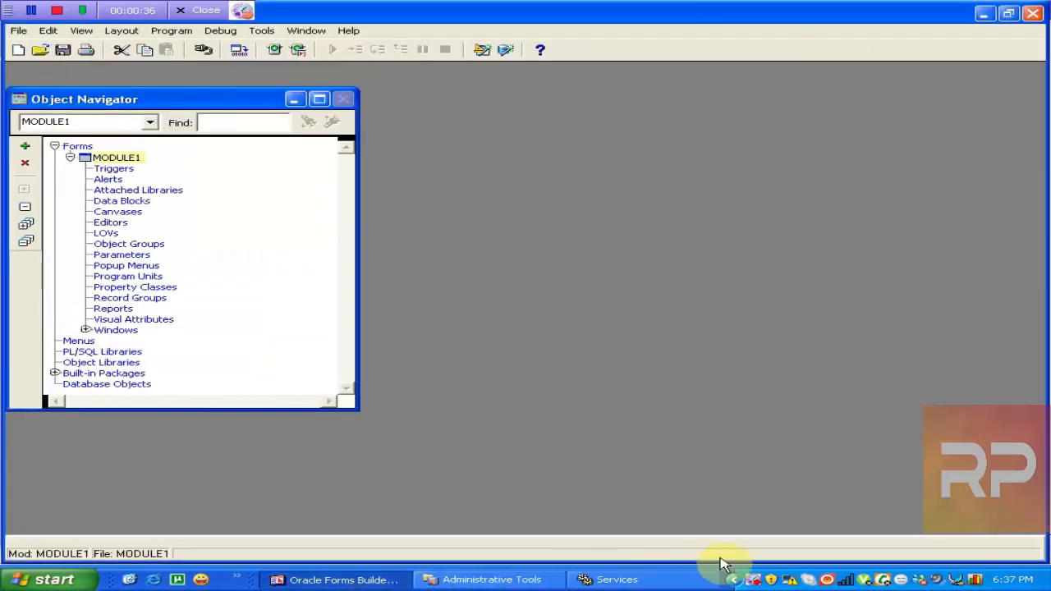
pyautogui.click(702, 578)
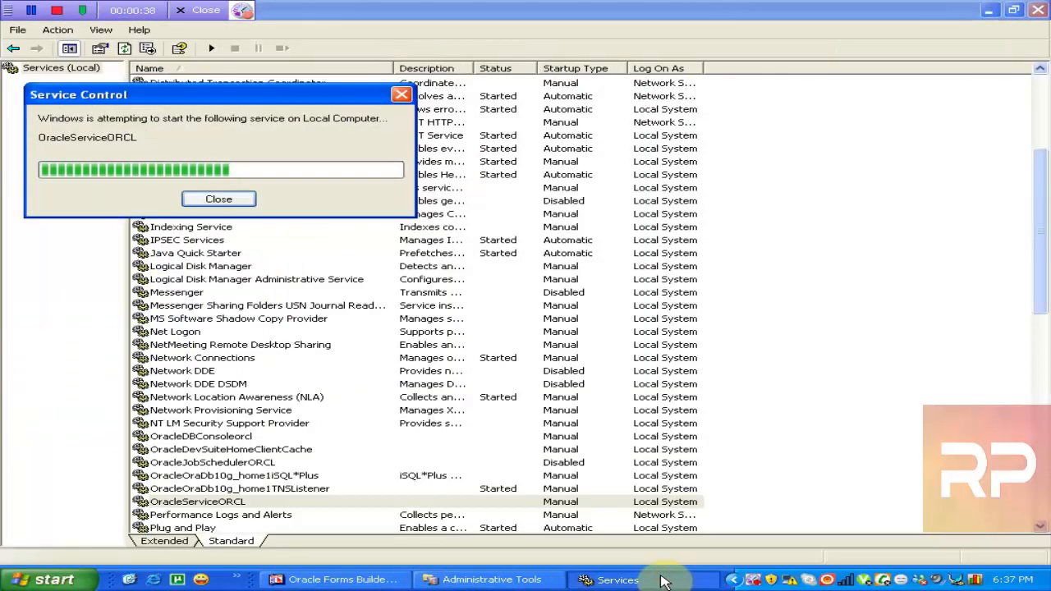
pyautogui.click(665, 580)
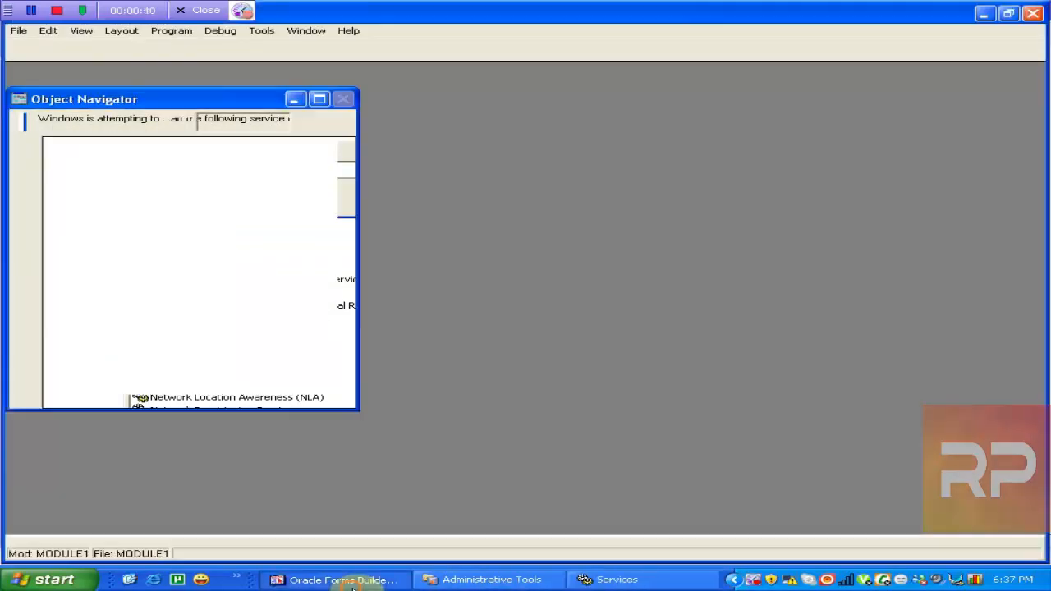
pyautogui.click(530, 579)
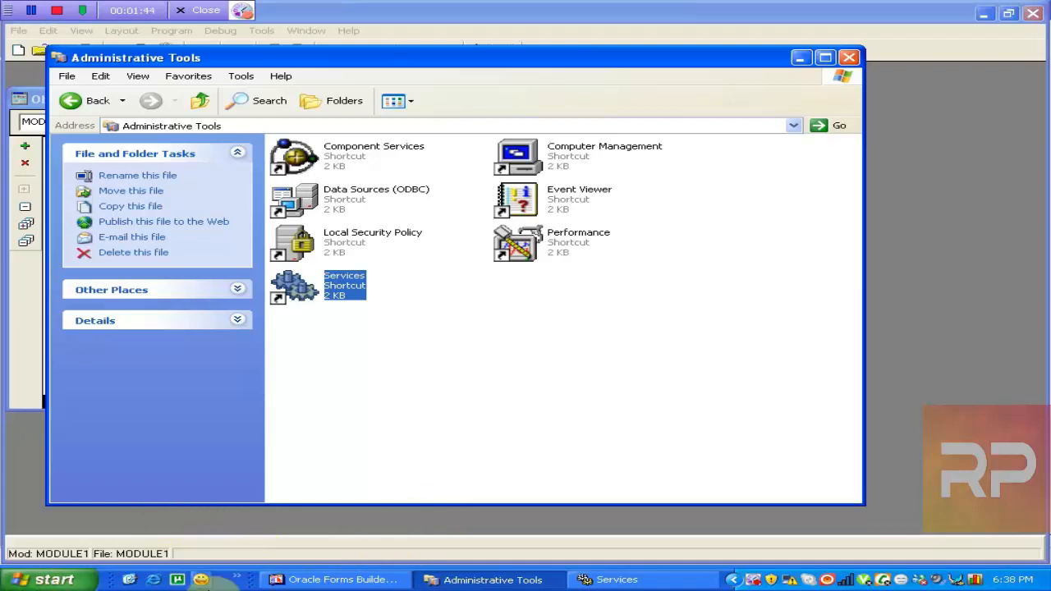
# - Switch to Oracle Forms Builder and add a manually built data block to MODULE1
pyautogui.click(333, 580)
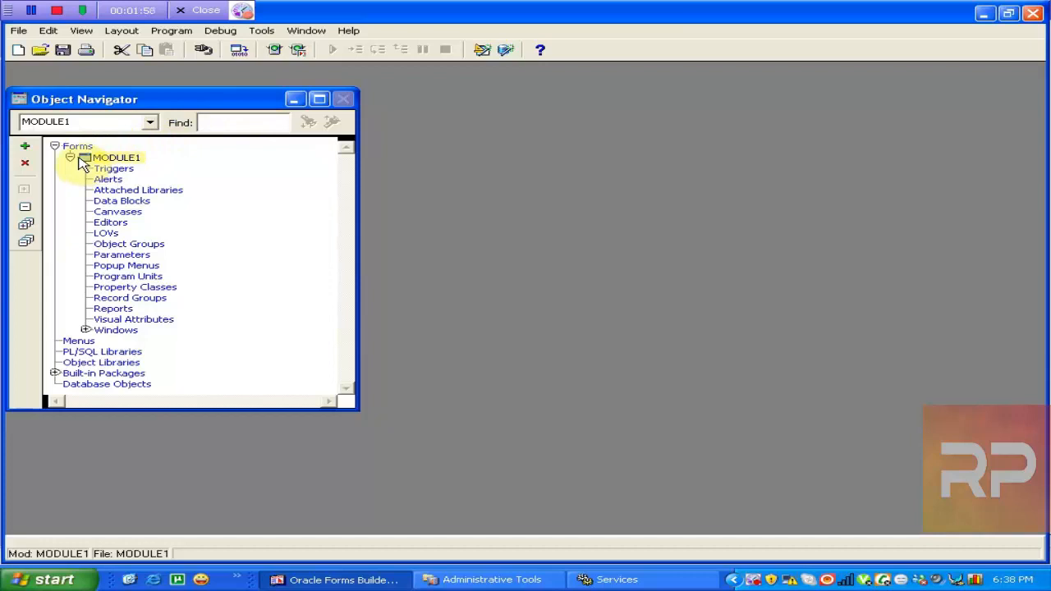
pyautogui.click(87, 332)
pyautogui.click(86, 329)
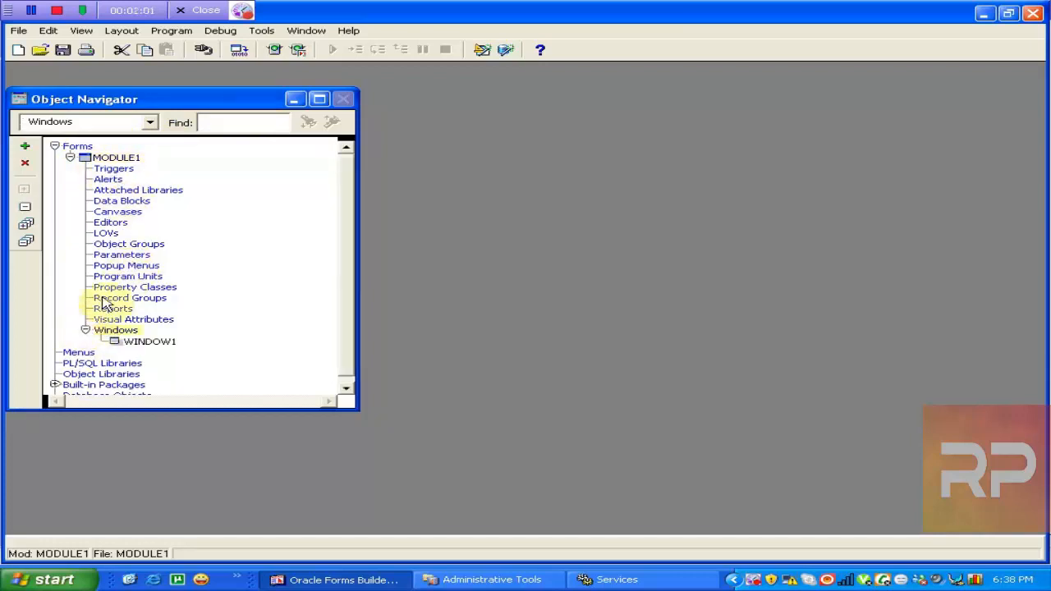
pyautogui.click(123, 192)
pyautogui.click(122, 202)
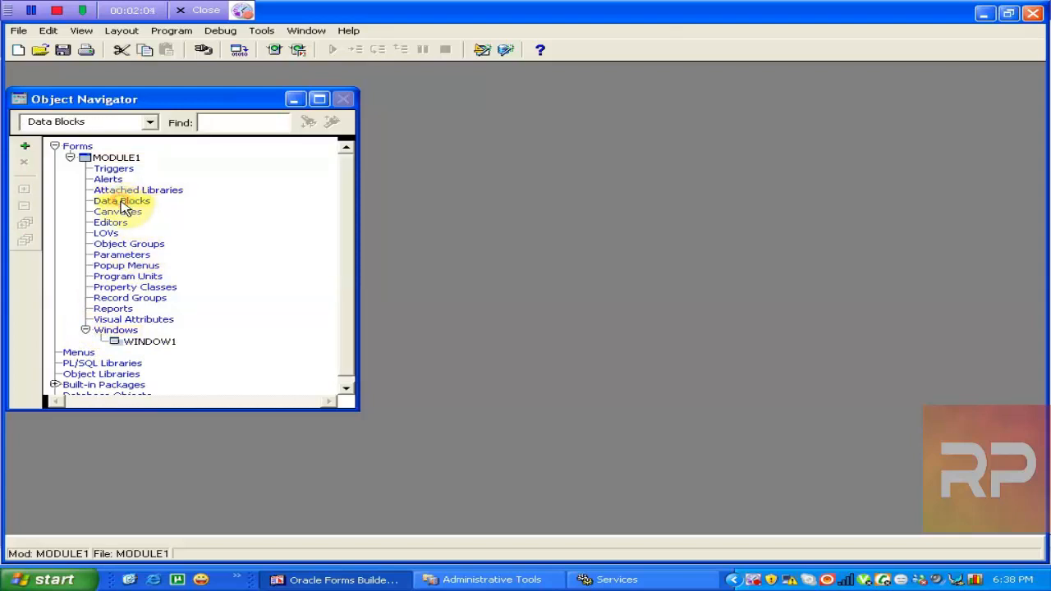
pyautogui.click(26, 148)
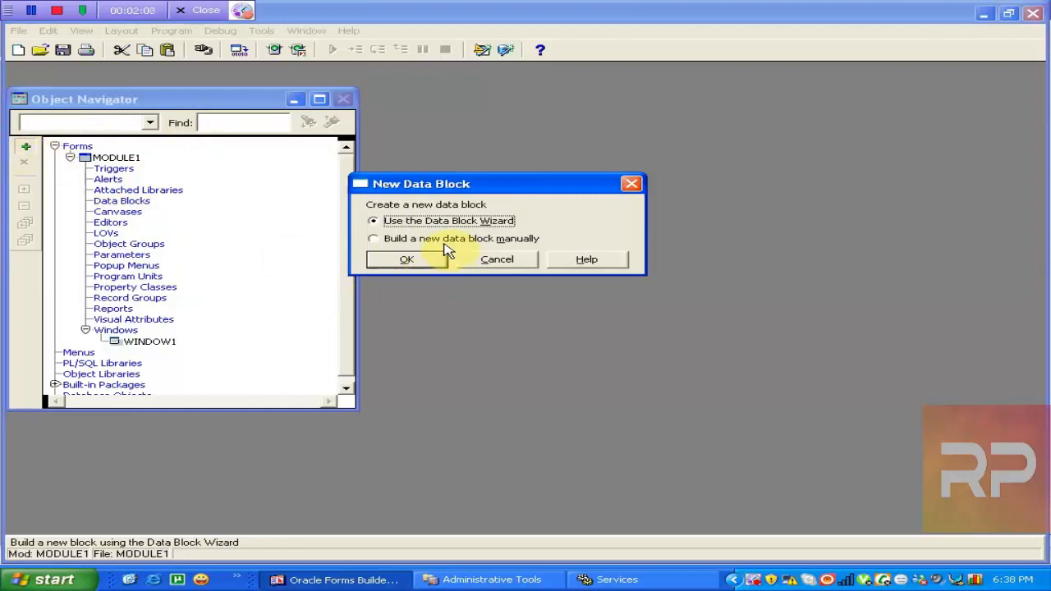
pyautogui.click(423, 246)
pyautogui.click(397, 241)
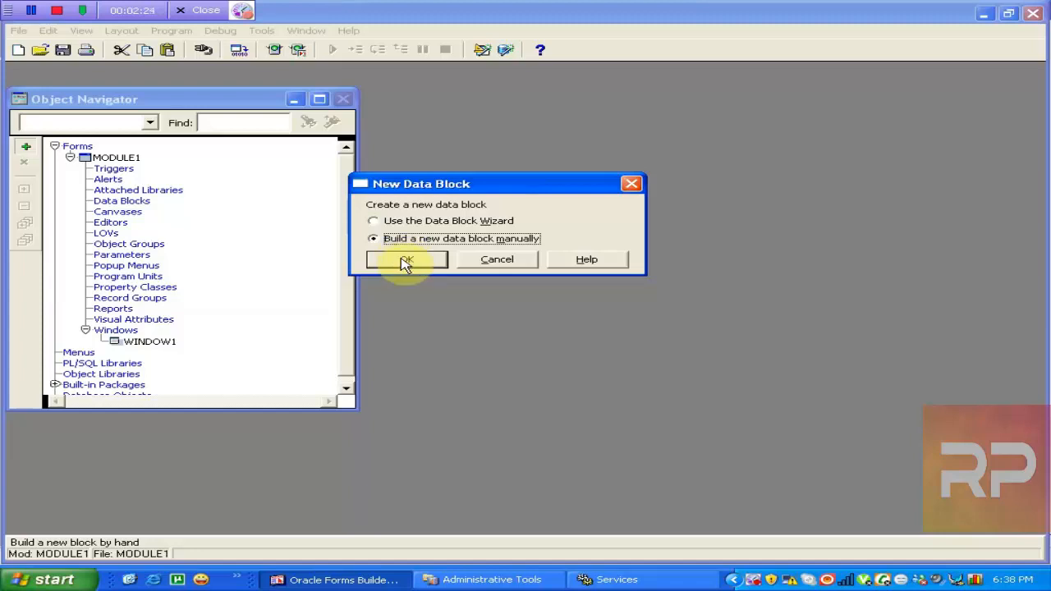
pyautogui.click(406, 259)
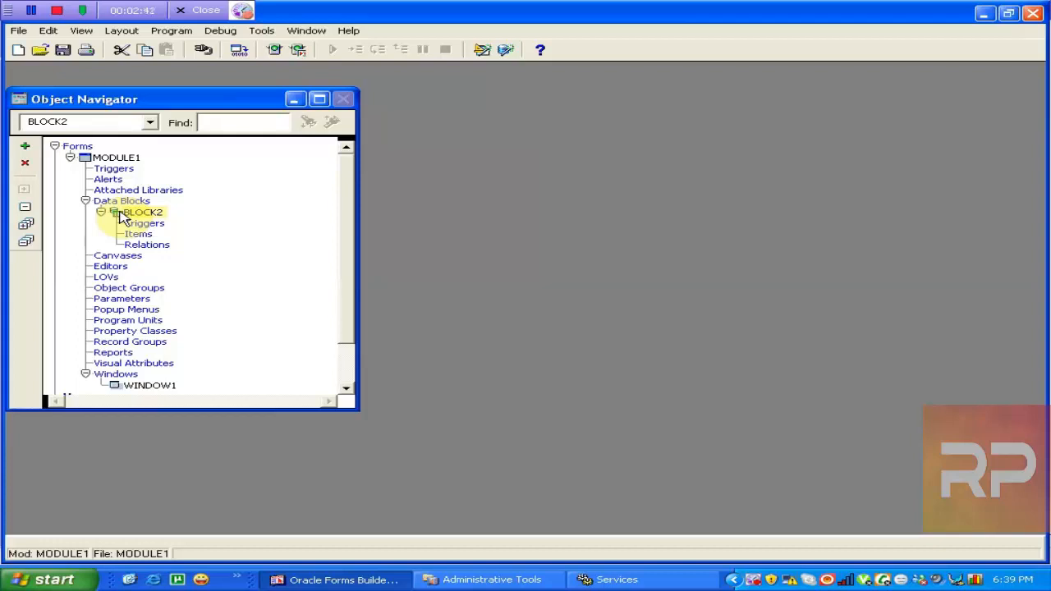
# - Open the Property Palette of the new data block and collapse all its property groups, from General to International
pyautogui.rightClick(119, 216)
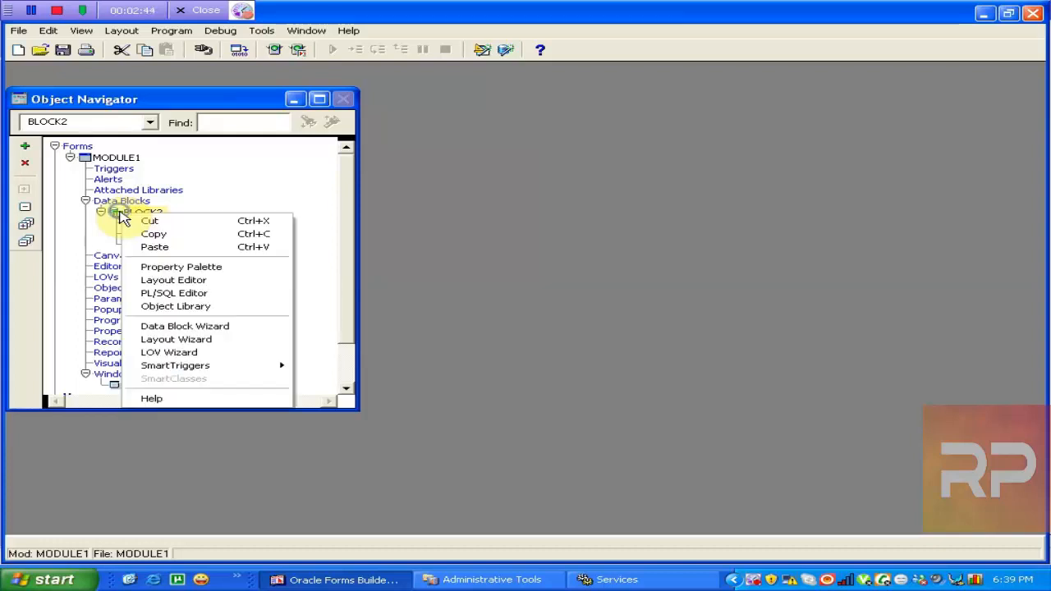
pyautogui.click(176, 266)
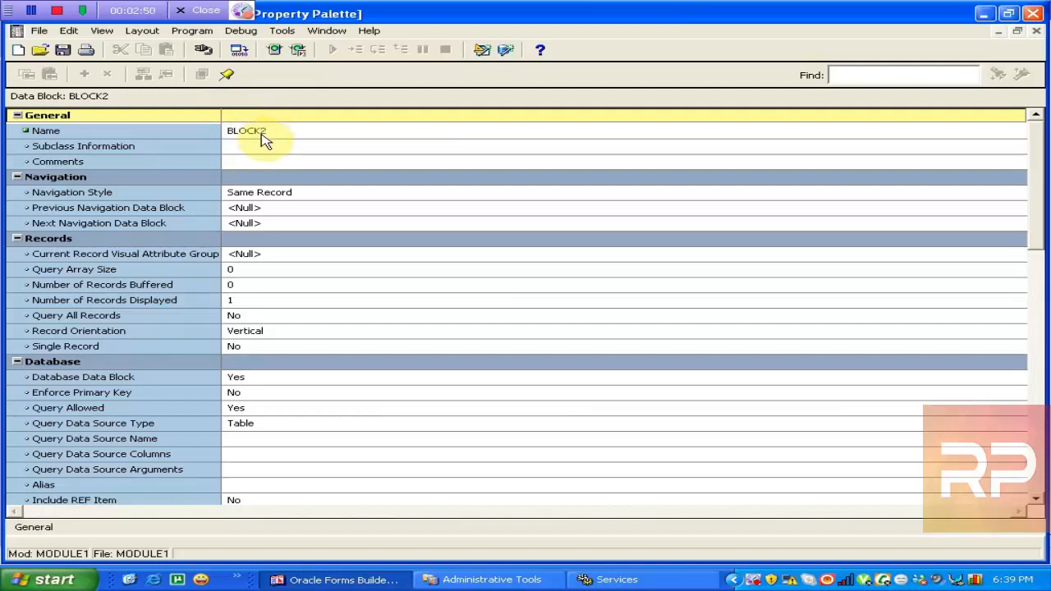
pyautogui.click(261, 129)
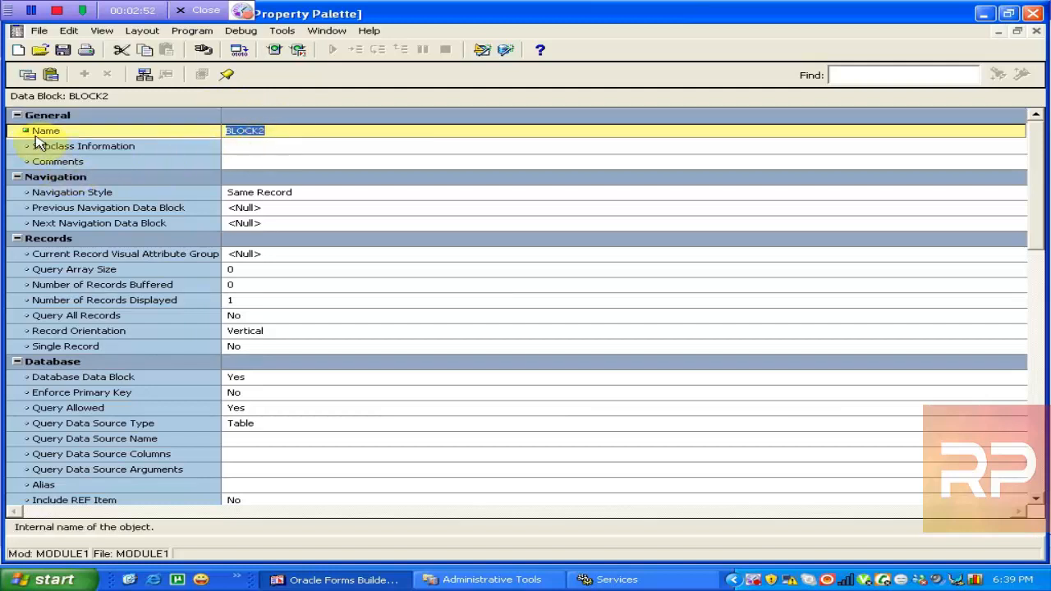
pyautogui.click(18, 116)
pyautogui.click(19, 131)
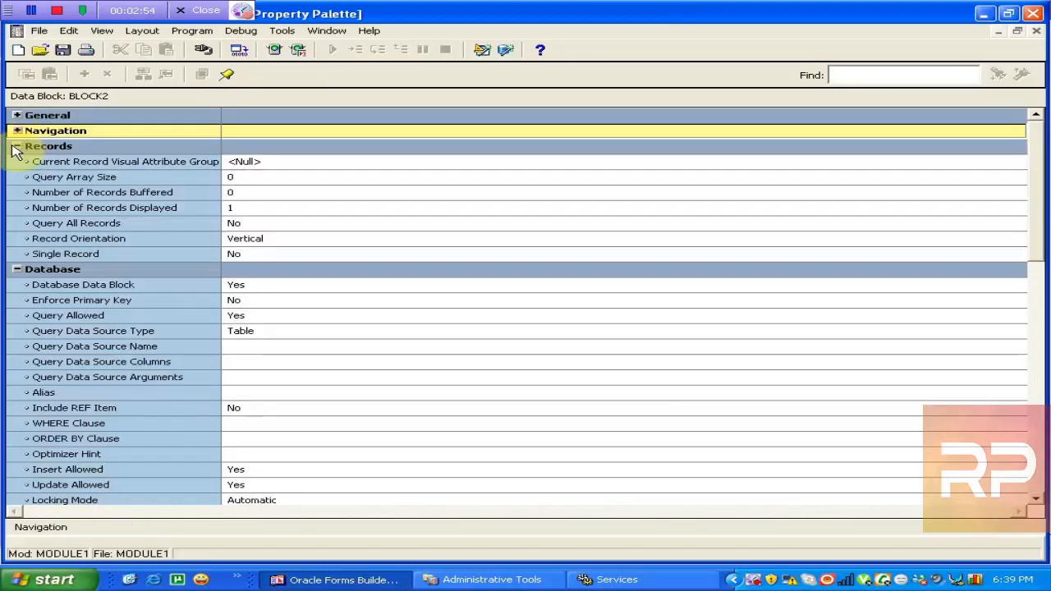
pyautogui.click(17, 147)
pyautogui.click(18, 161)
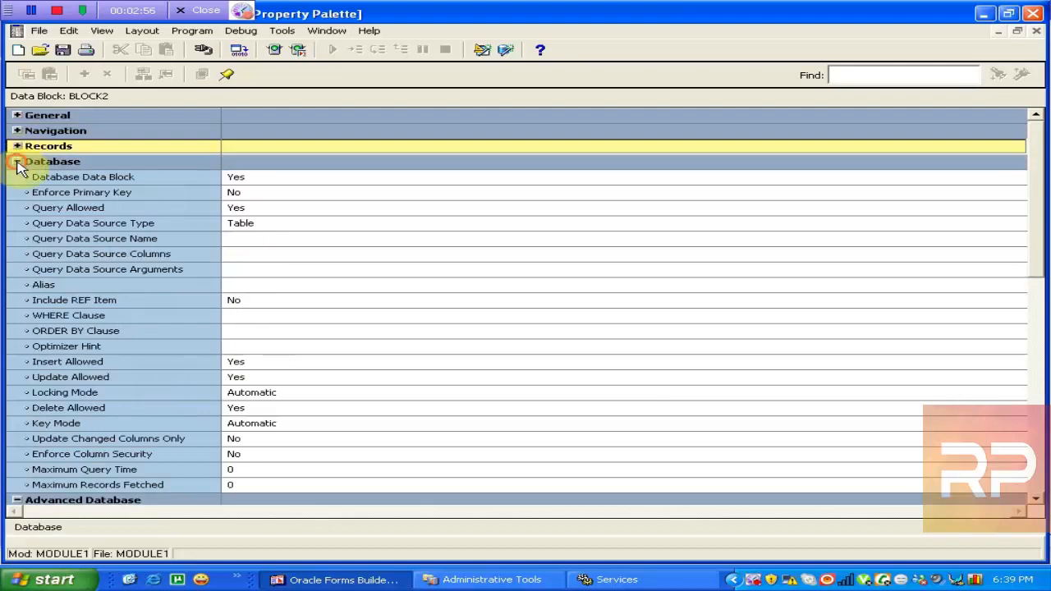
pyautogui.click(17, 178)
pyautogui.click(18, 192)
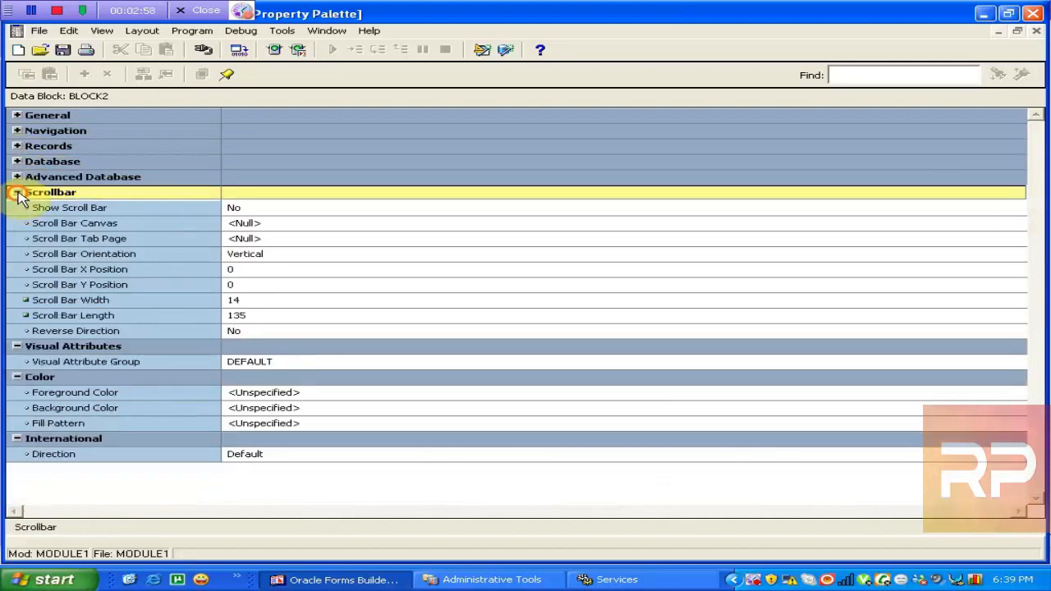
pyautogui.click(19, 208)
pyautogui.click(18, 223)
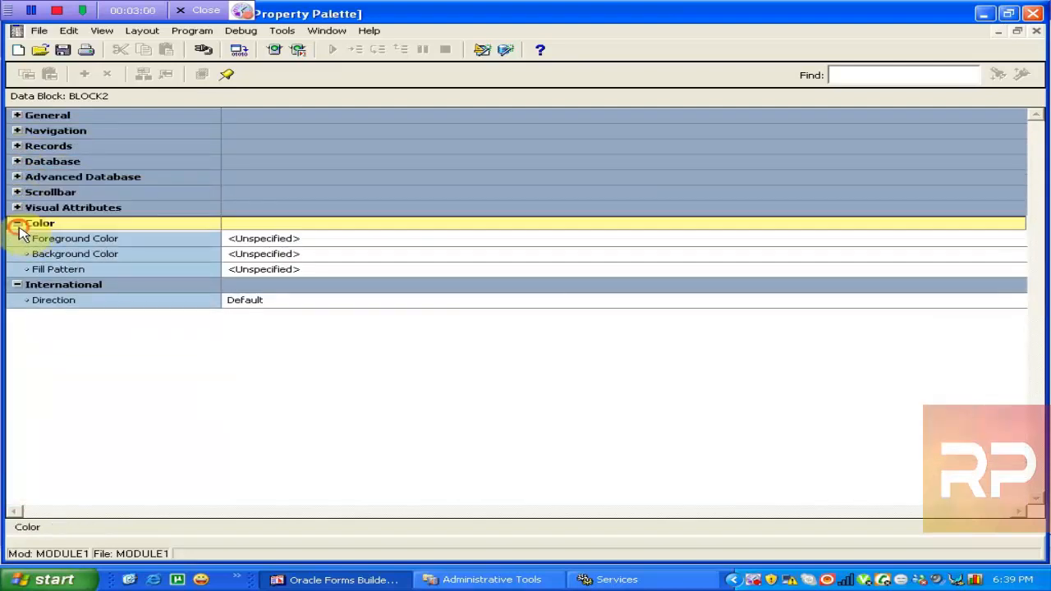
pyautogui.click(18, 238)
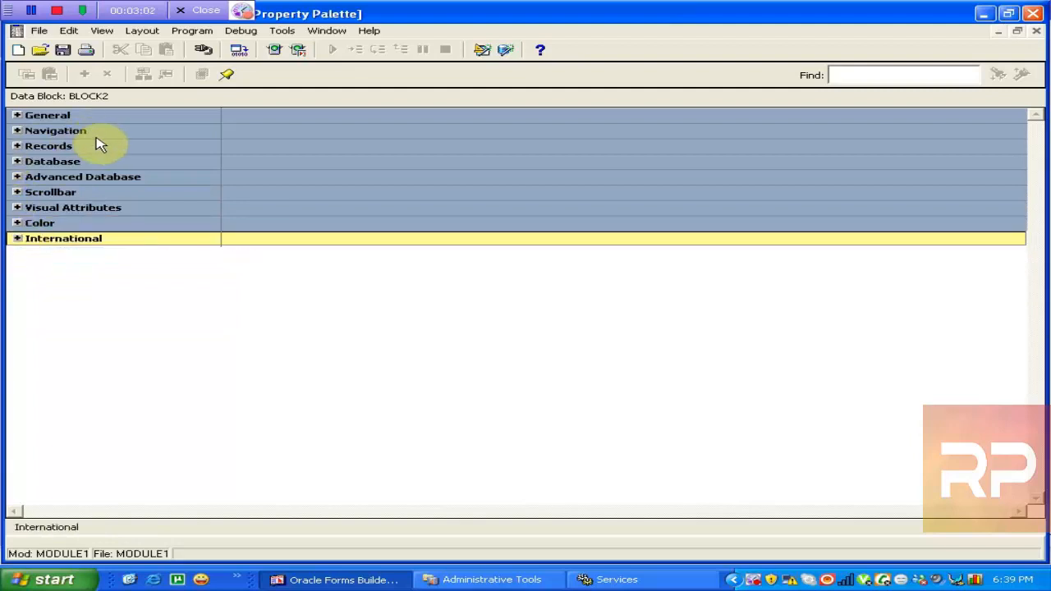
# - Expand the General property group and rename the data block to emp
pyautogui.click(18, 115)
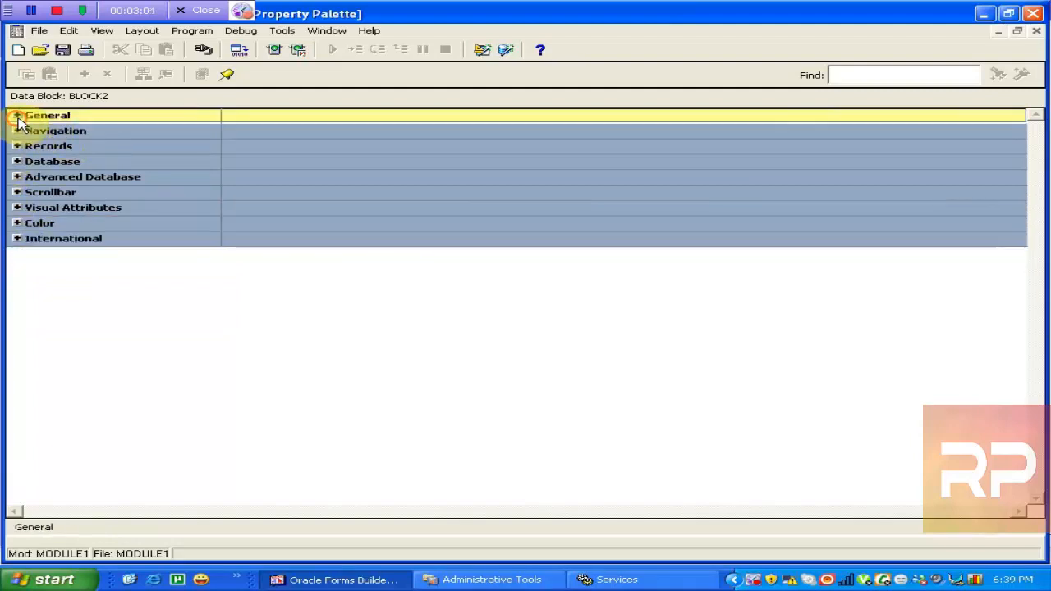
pyautogui.click(287, 131)
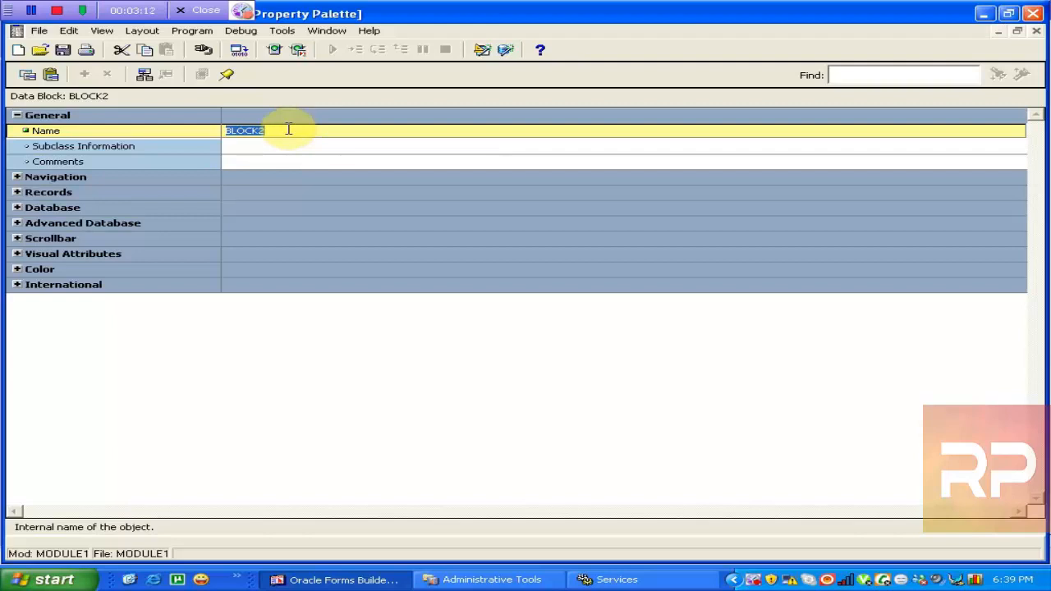
pyautogui.write('emp')
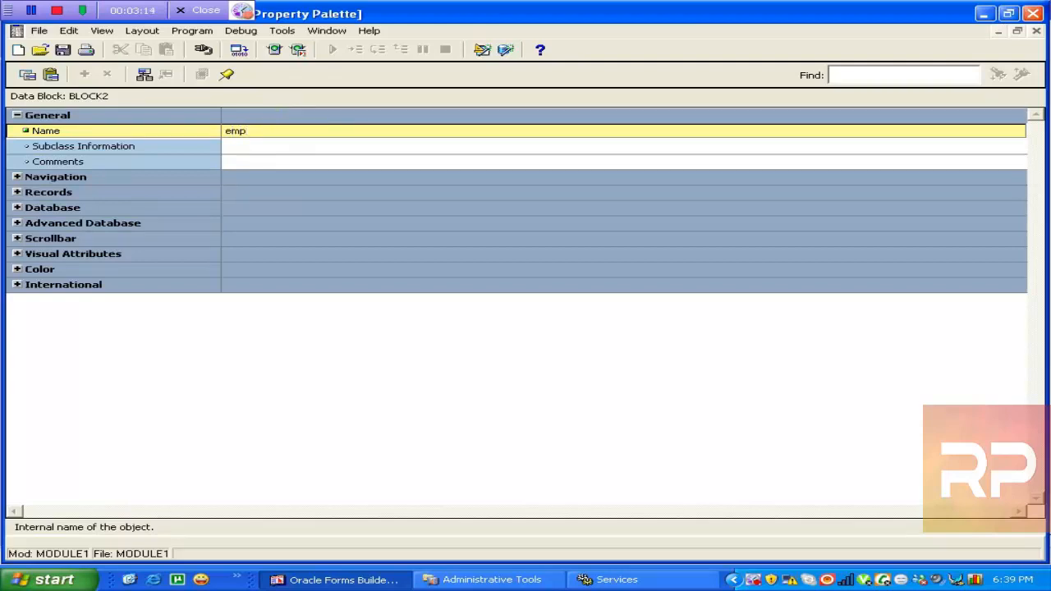
pyautogui.click(270, 149)
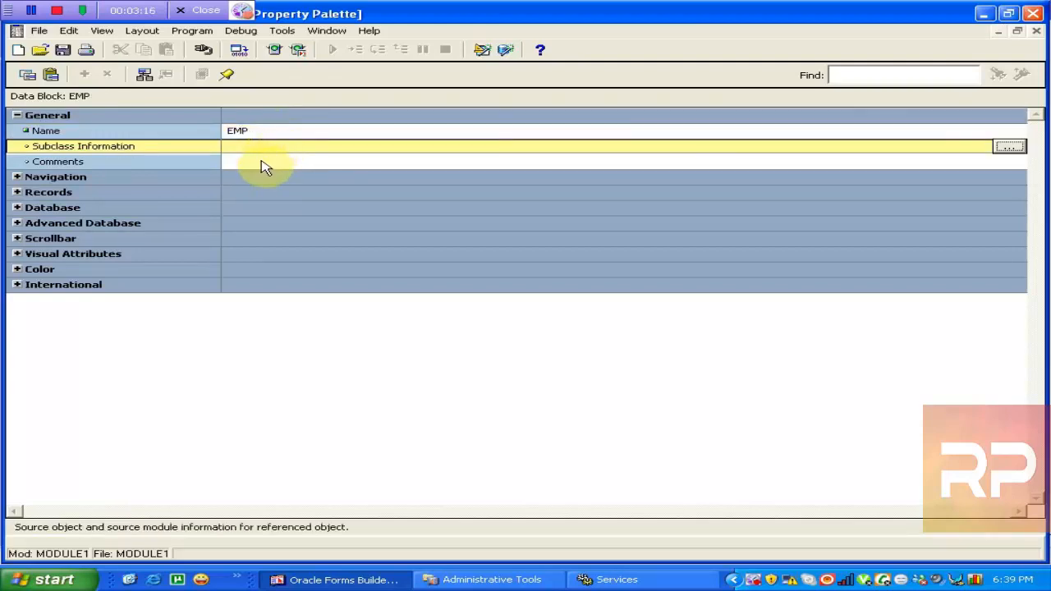
# - Set the data block's Comments property to "employee block"
pyautogui.click(260, 161)
pyautogui.write('emp')
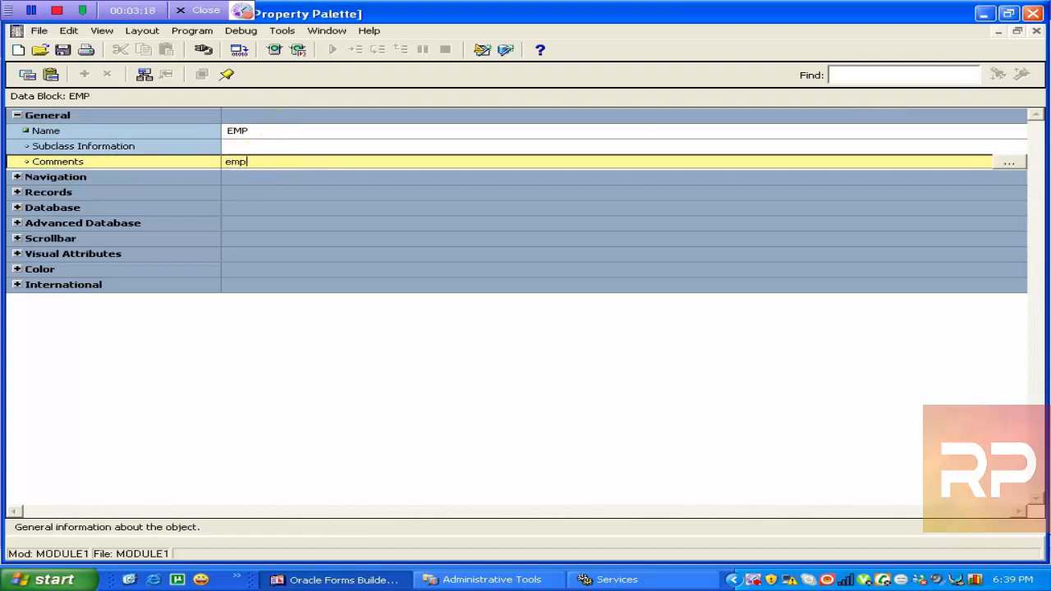
pyautogui.write('loyee blocks')
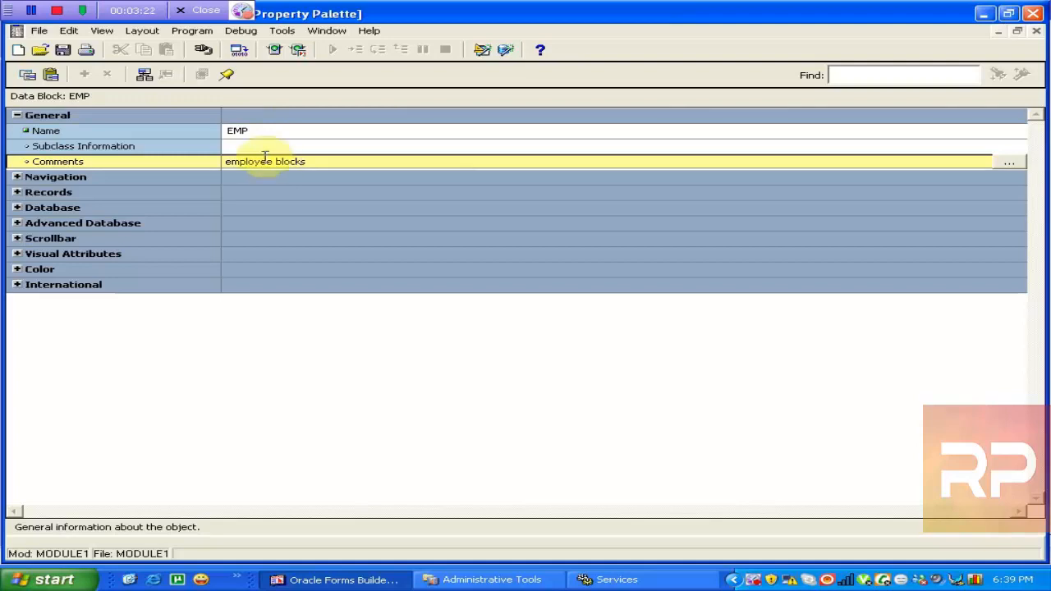
pyautogui.press('BackSpace')
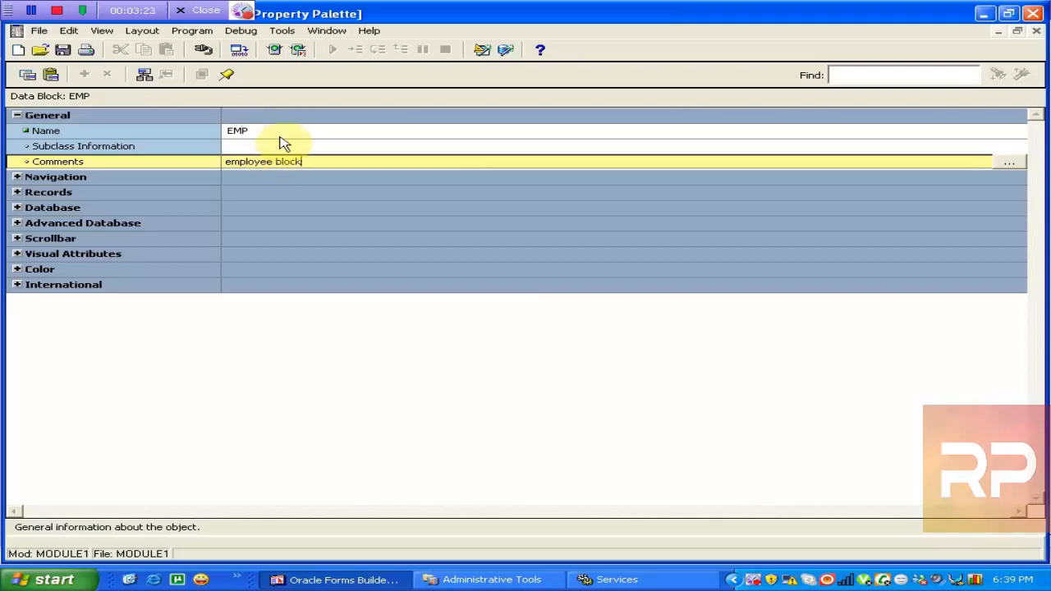
pyautogui.click(252, 179)
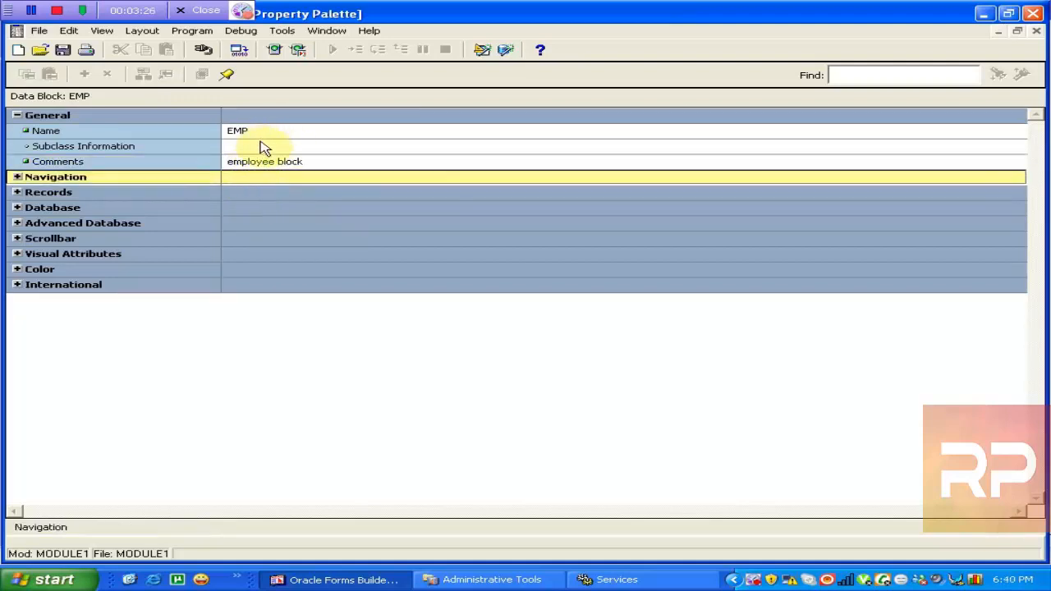
# - Expand the Navigation and Records property groups and set the EMP block's Number of Records Displayed to 5
pyautogui.click(263, 148)
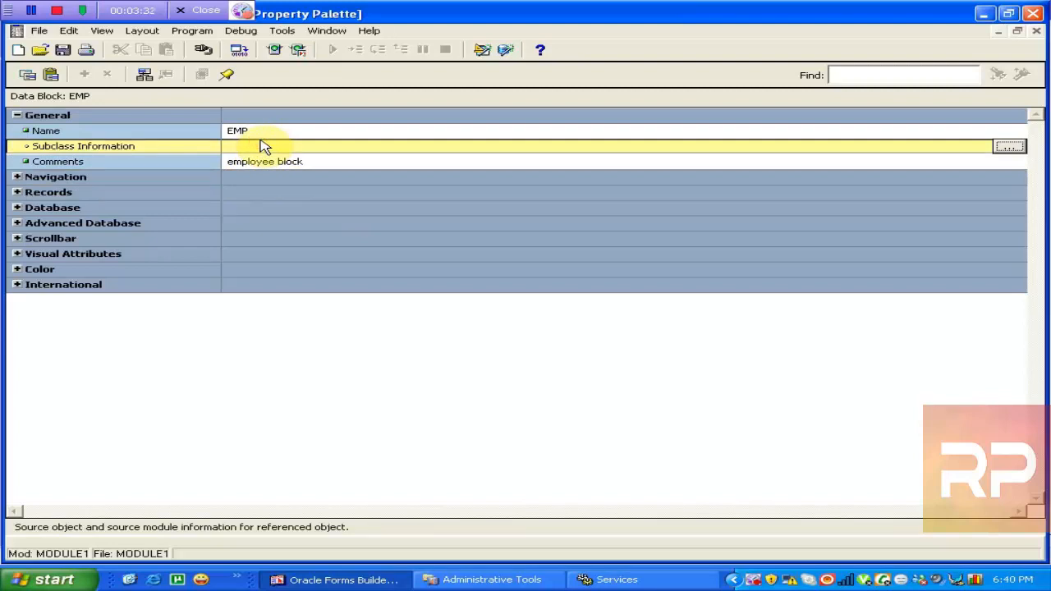
pyautogui.click(19, 176)
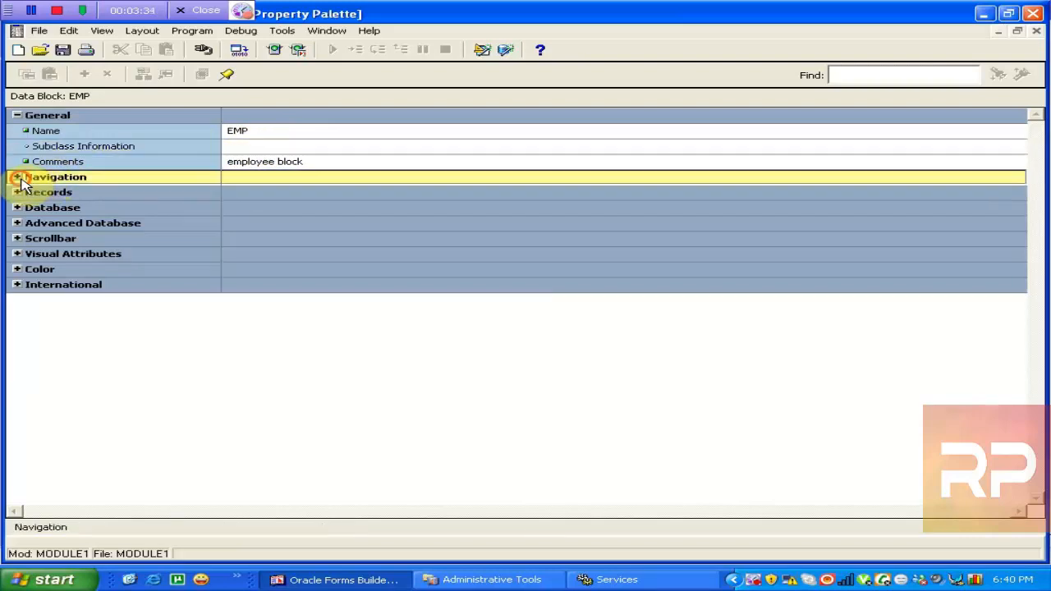
pyautogui.click(18, 177)
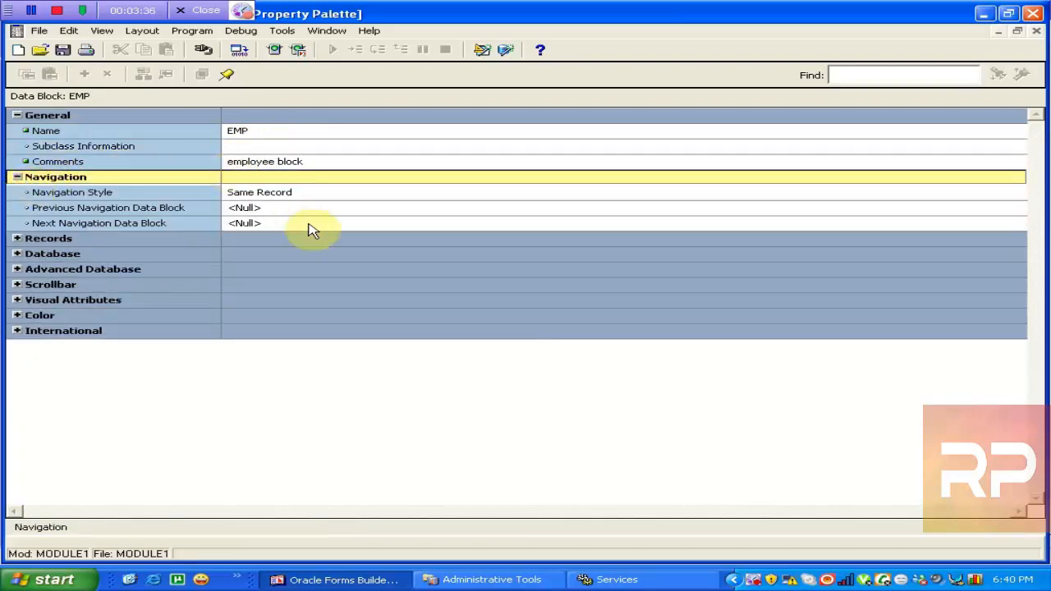
pyautogui.click(18, 240)
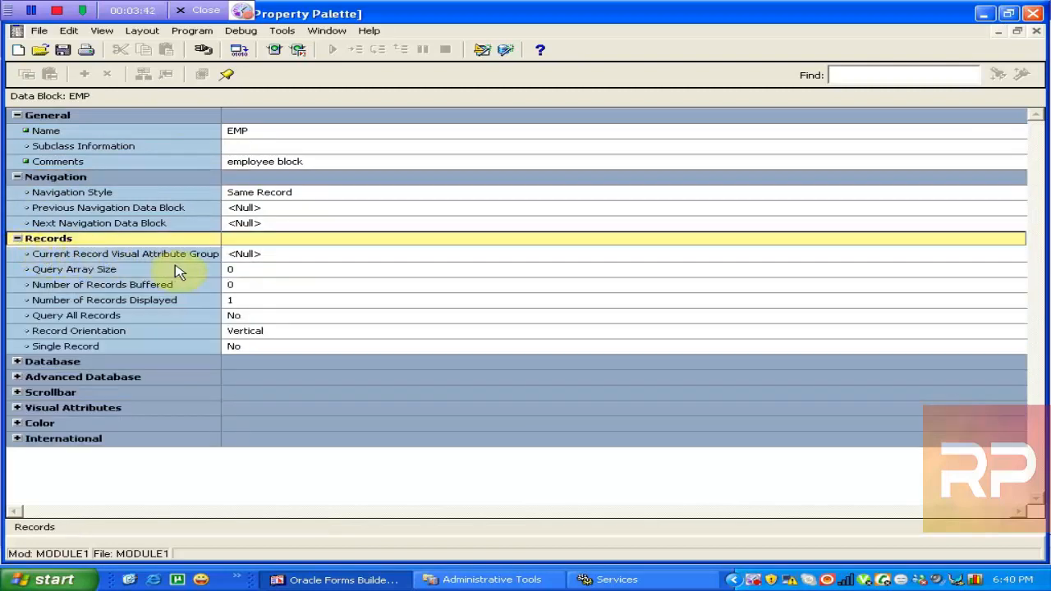
pyautogui.click(265, 258)
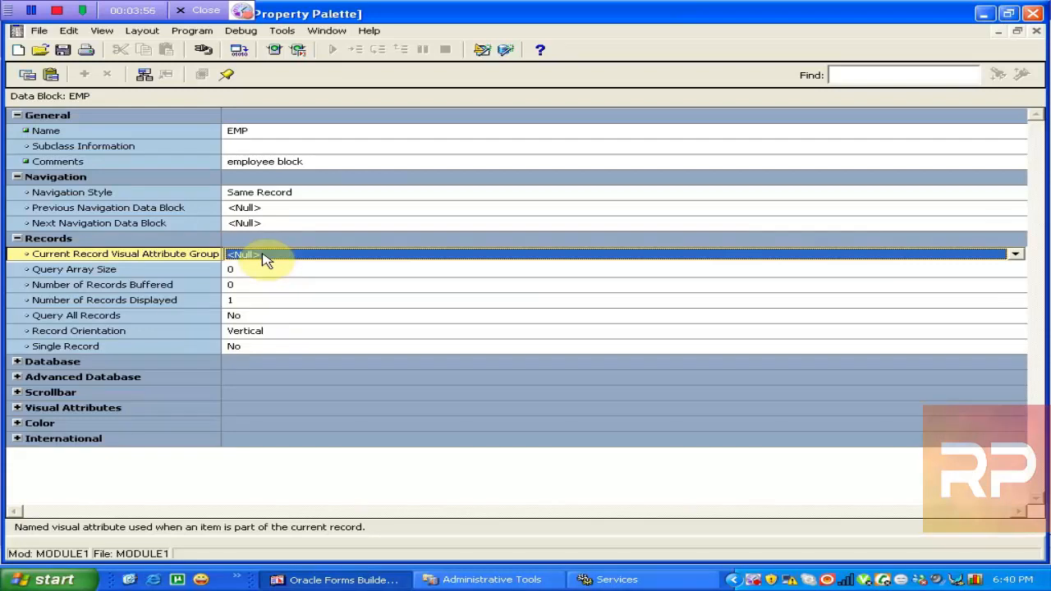
pyautogui.click(256, 302)
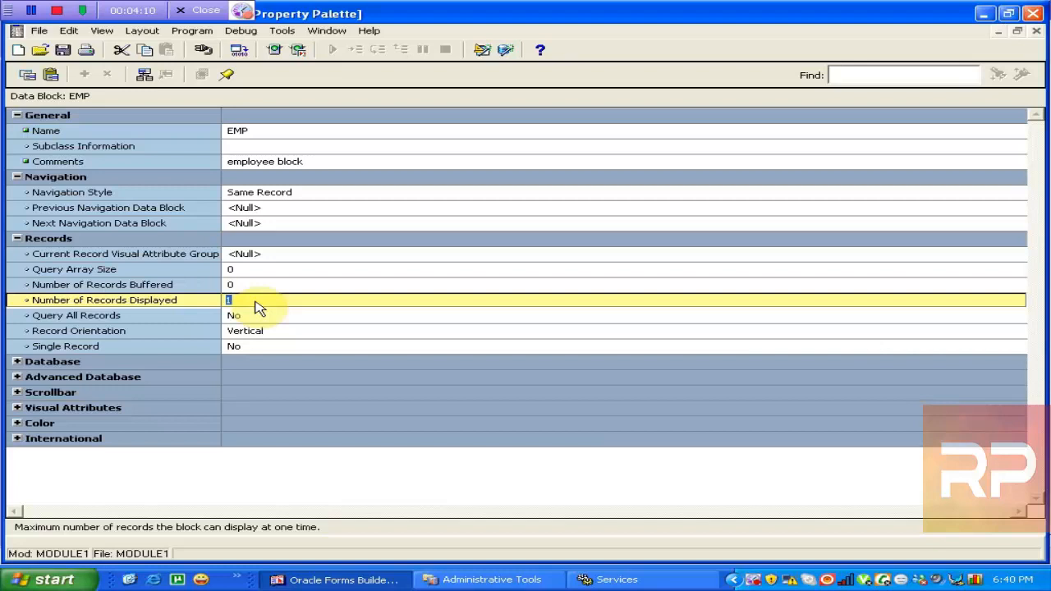
pyautogui.write('5')
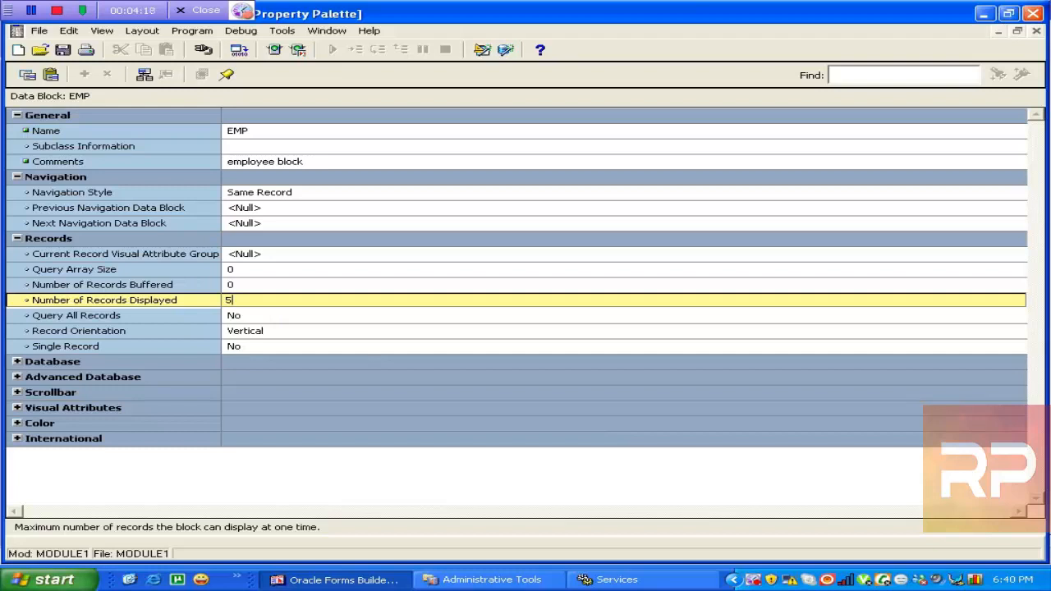
pyautogui.click(254, 334)
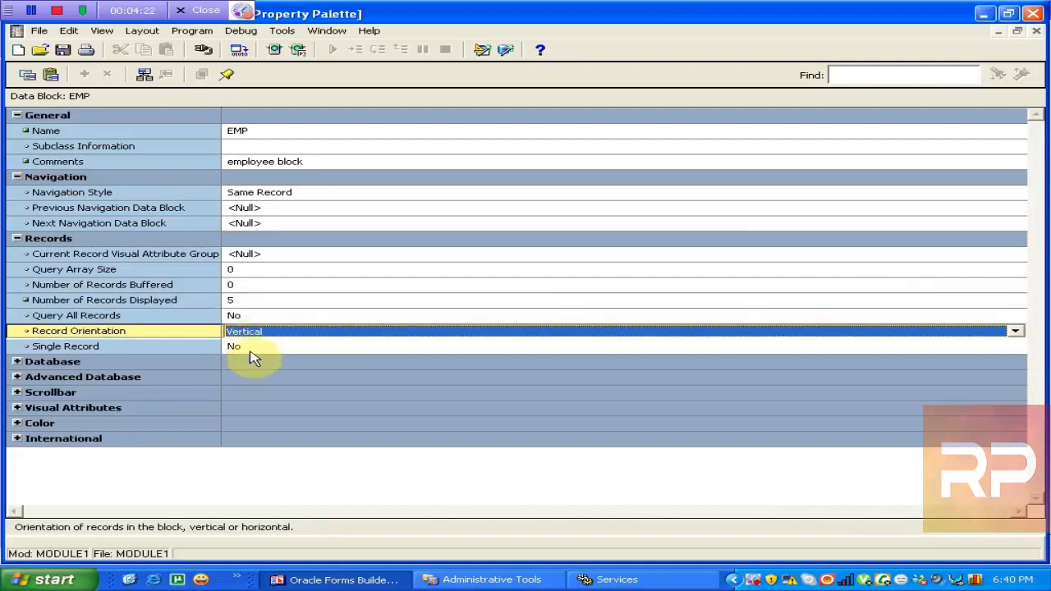
# - Examine the Single Record, Record Orientation and Number of Records Displayed properties of the EMP block
pyautogui.click(250, 350)
pyautogui.click(255, 335)
pyautogui.click(251, 349)
pyautogui.click(259, 336)
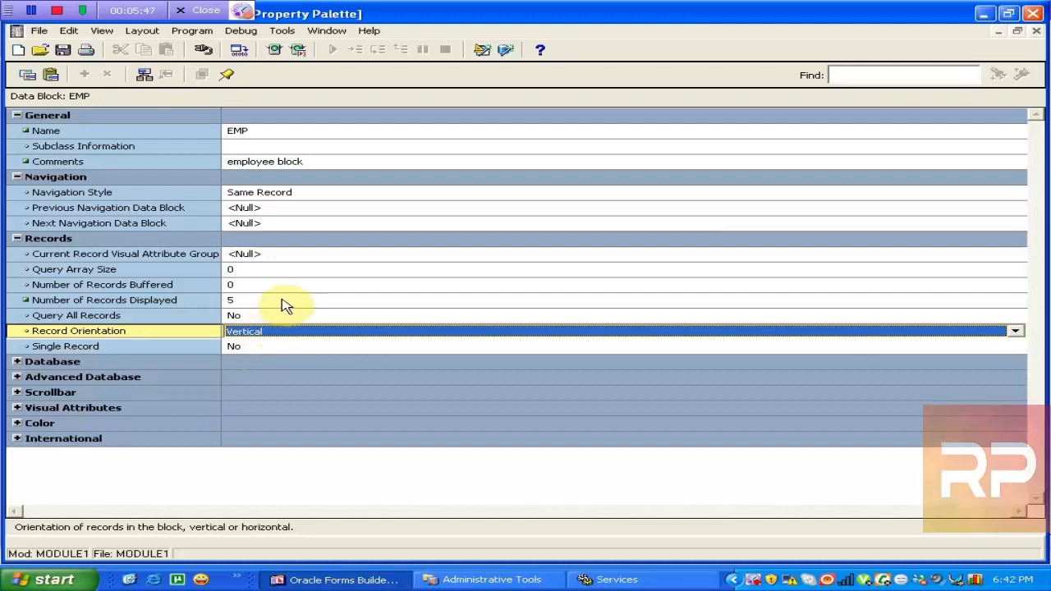
pyautogui.click(279, 302)
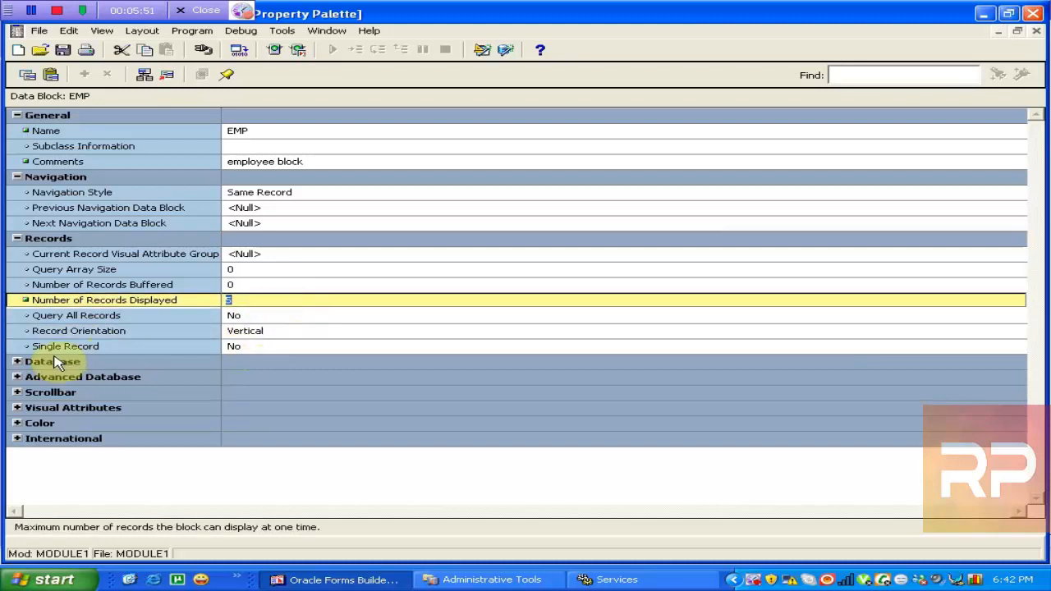
# - Expand the Database and Scrollbar property groups and examine their settings, including the scroll bar orientation
pyautogui.click(17, 362)
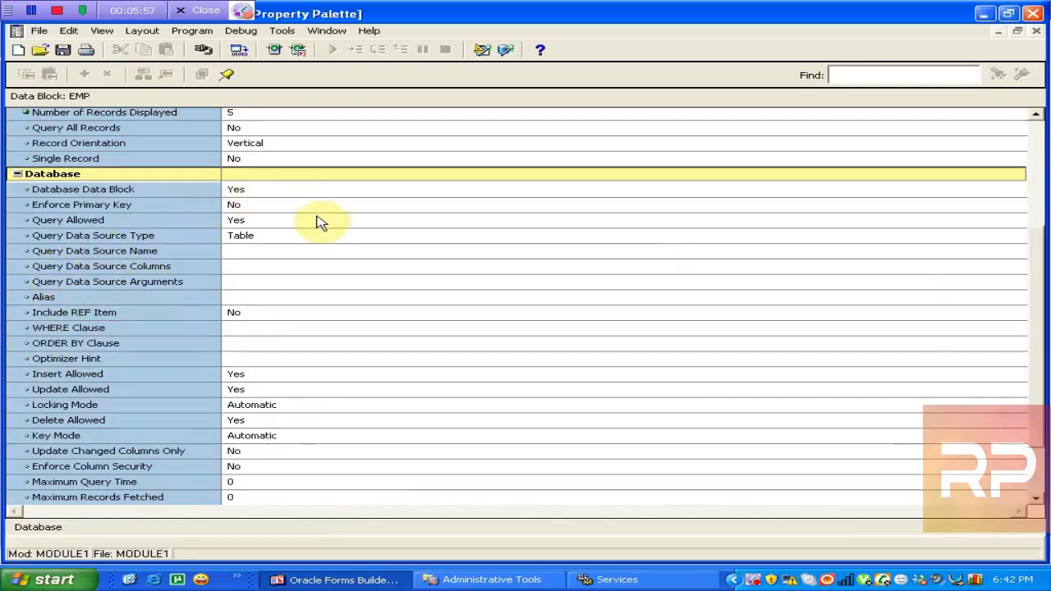
pyautogui.click(302, 146)
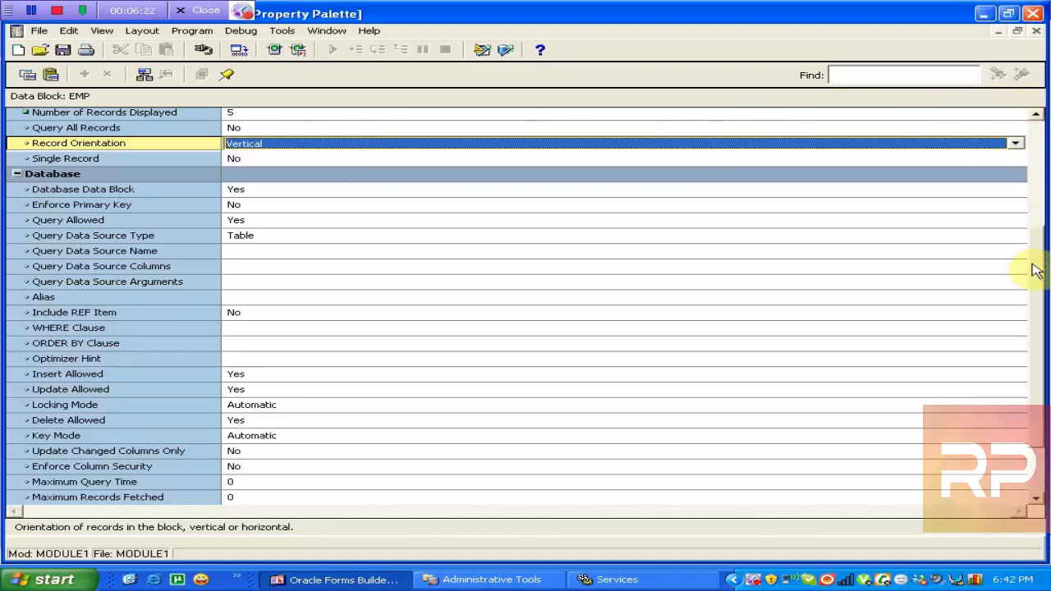
pyautogui.moveTo(1036, 271); pyautogui.dragTo(1039, 331)
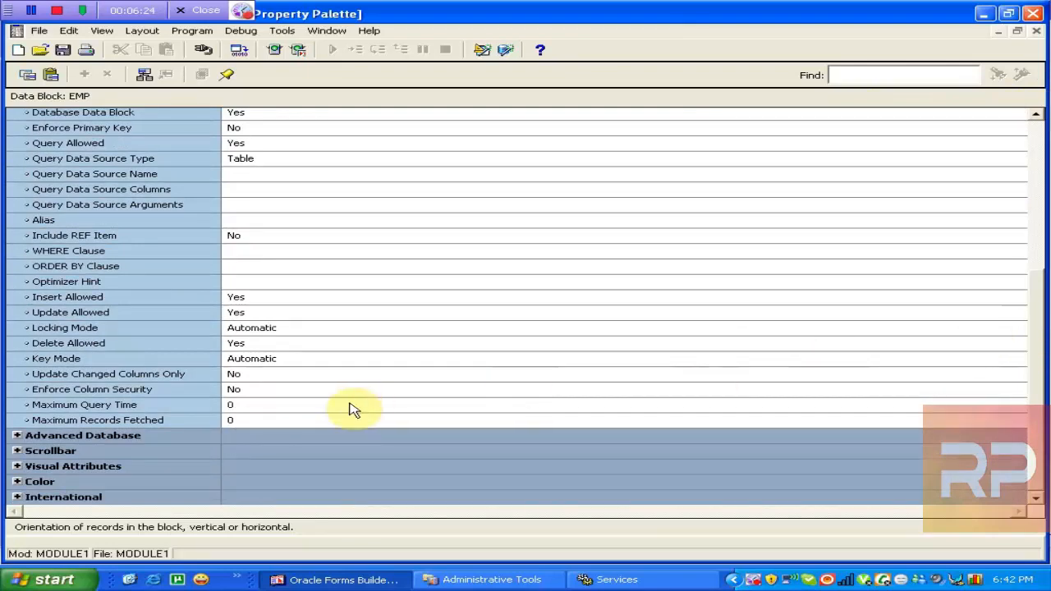
pyautogui.click(18, 456)
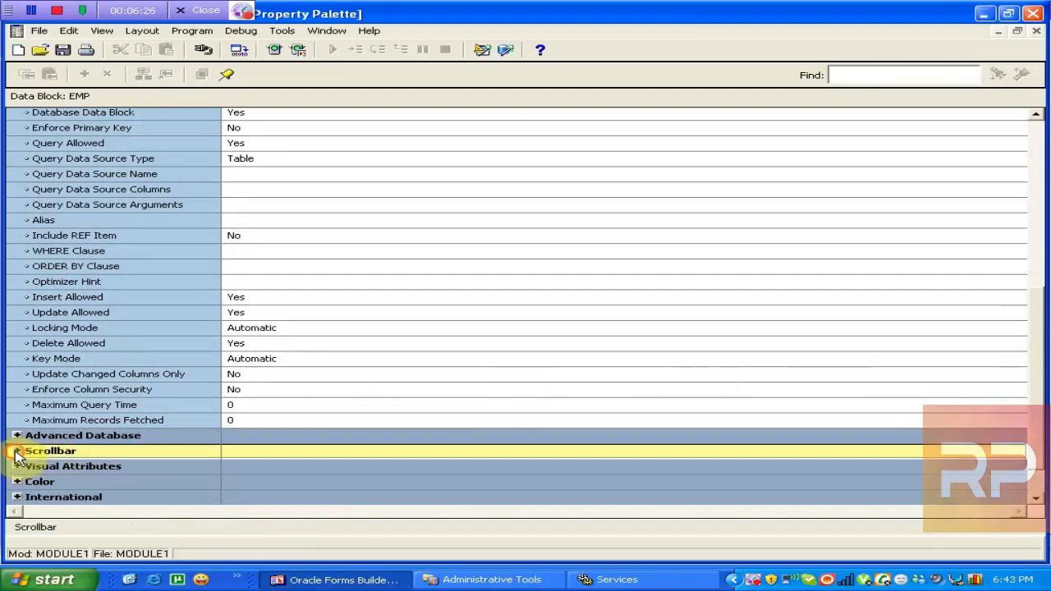
pyautogui.click(17, 452)
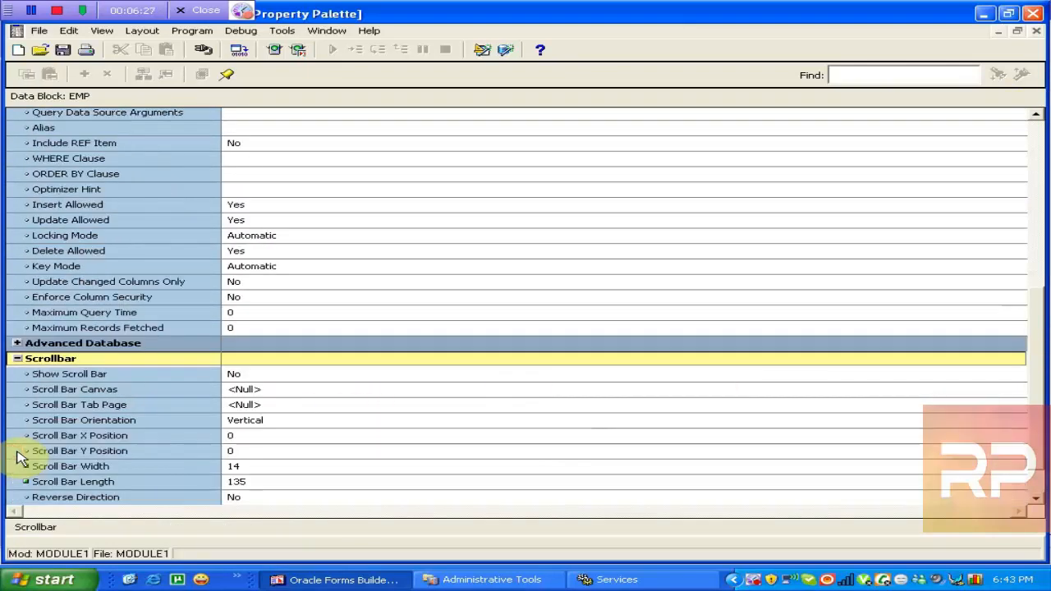
pyautogui.click(261, 424)
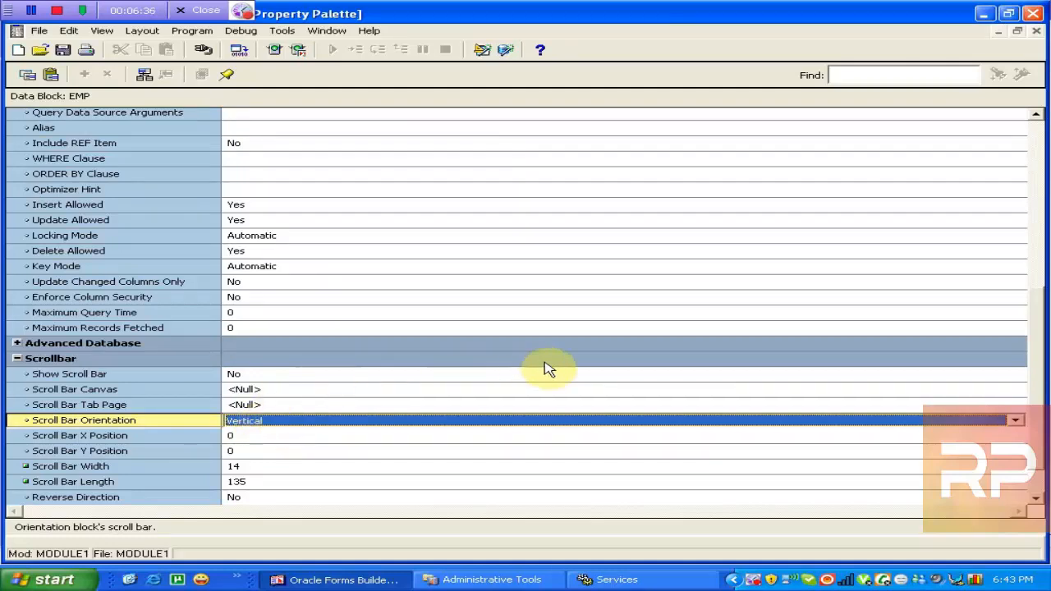
pyautogui.moveTo(1040, 305); pyautogui.dragTo(1026, 149)
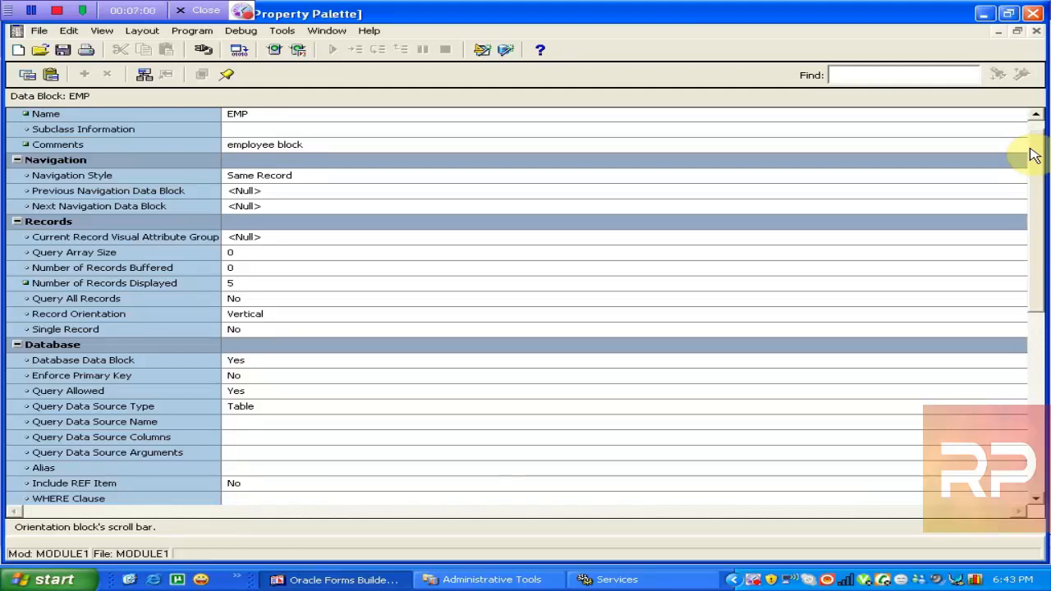
pyautogui.click(905, 130)
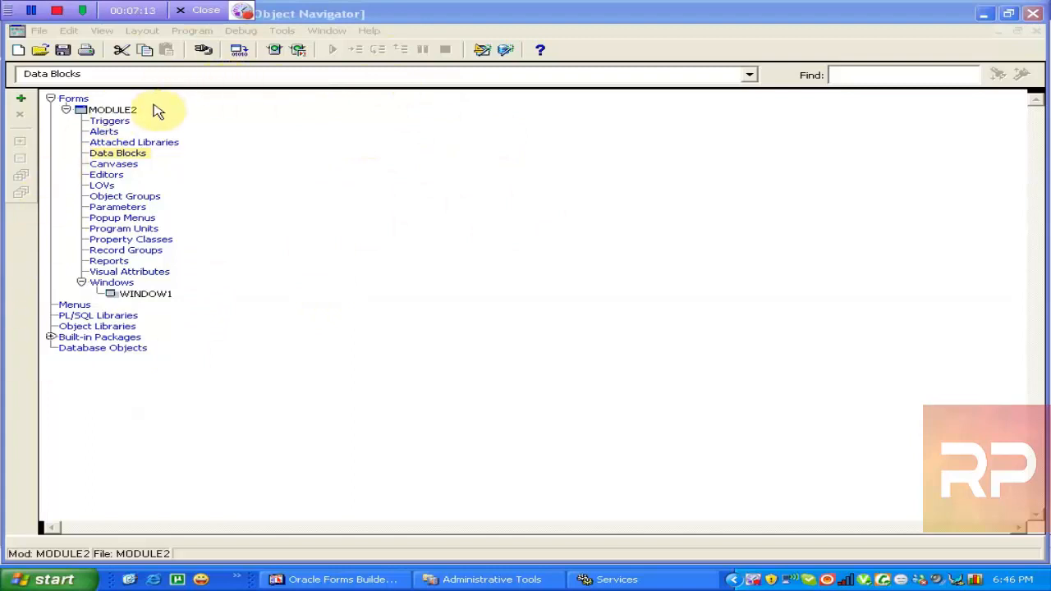
# - Add a new data block to MODULE2, choosing to build it manually instead of with the wizard
pyautogui.click(97, 110)
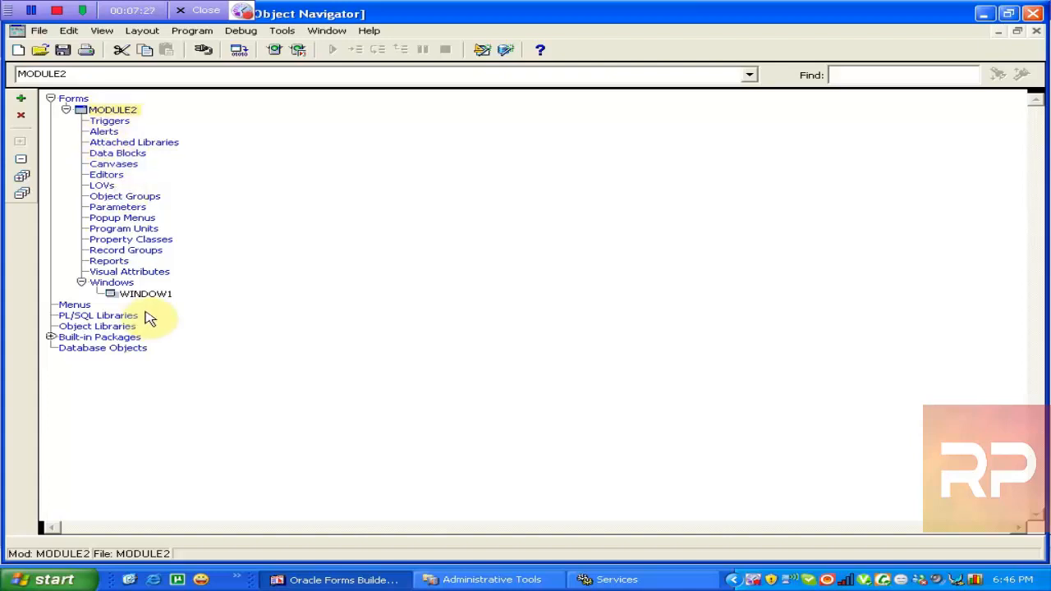
pyautogui.click(92, 156)
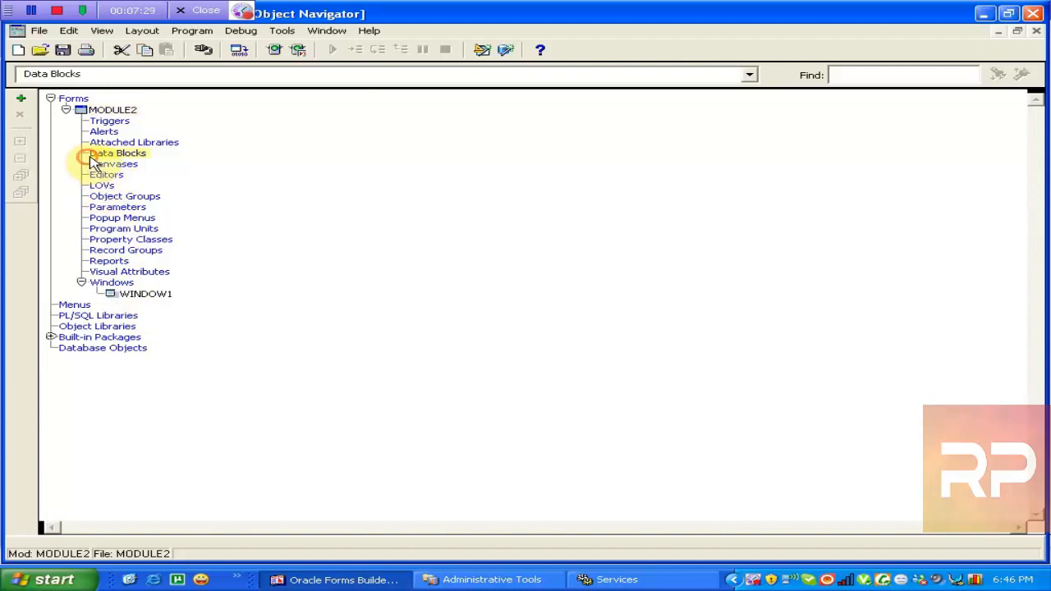
pyautogui.click(22, 98)
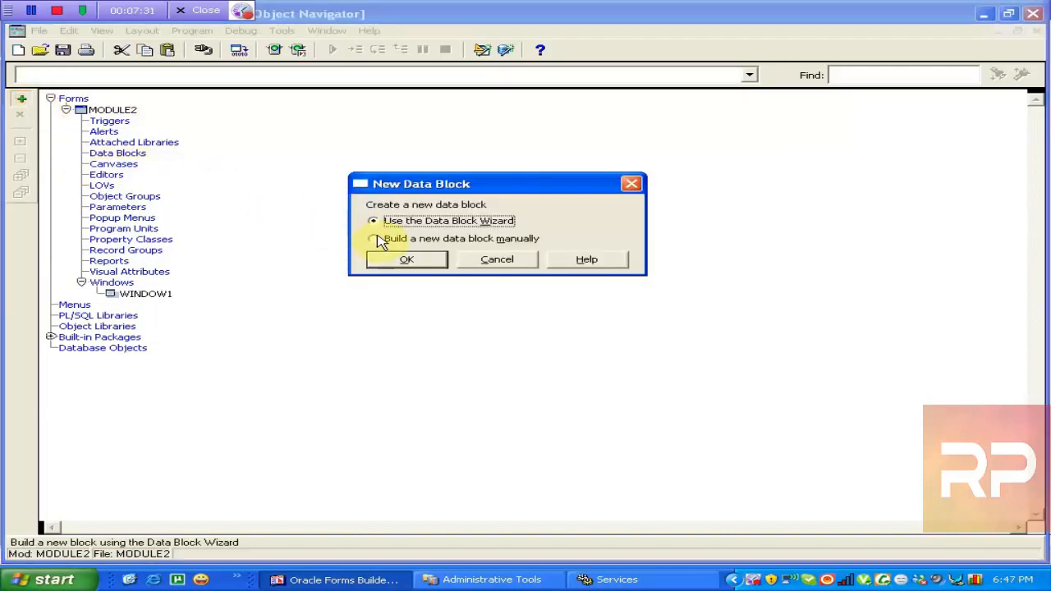
pyautogui.click(403, 243)
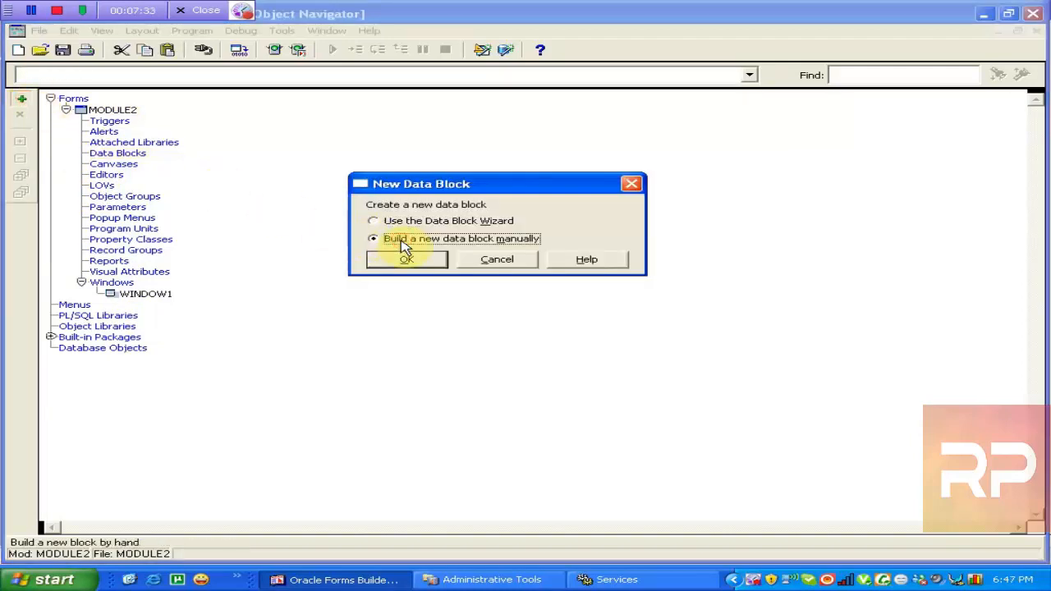
pyautogui.click(420, 261)
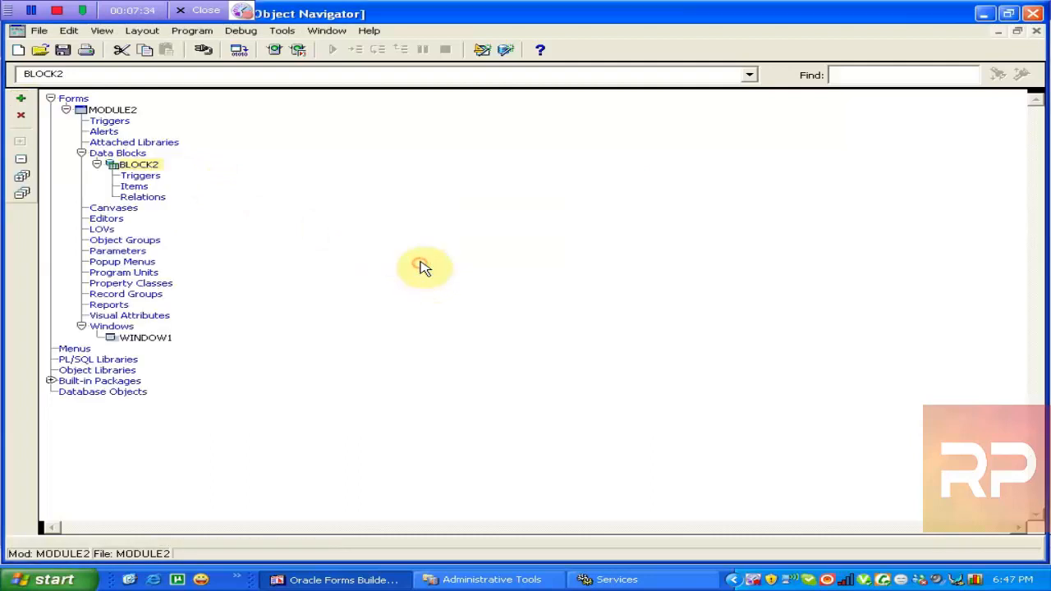
# - Open the Property Palette of the new data block in MODULE2
pyautogui.click(134, 187)
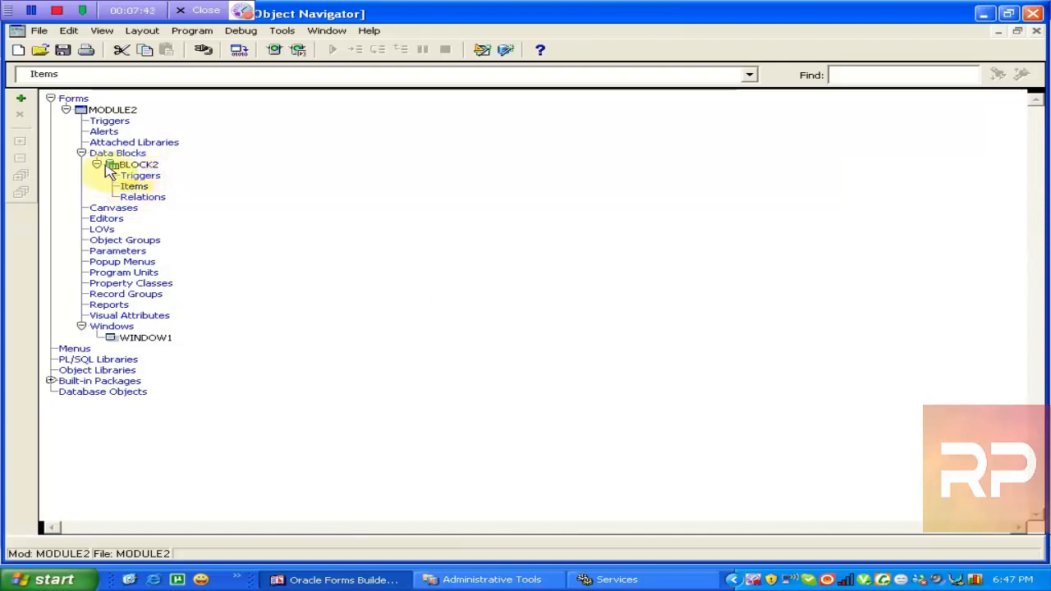
pyautogui.click(125, 165)
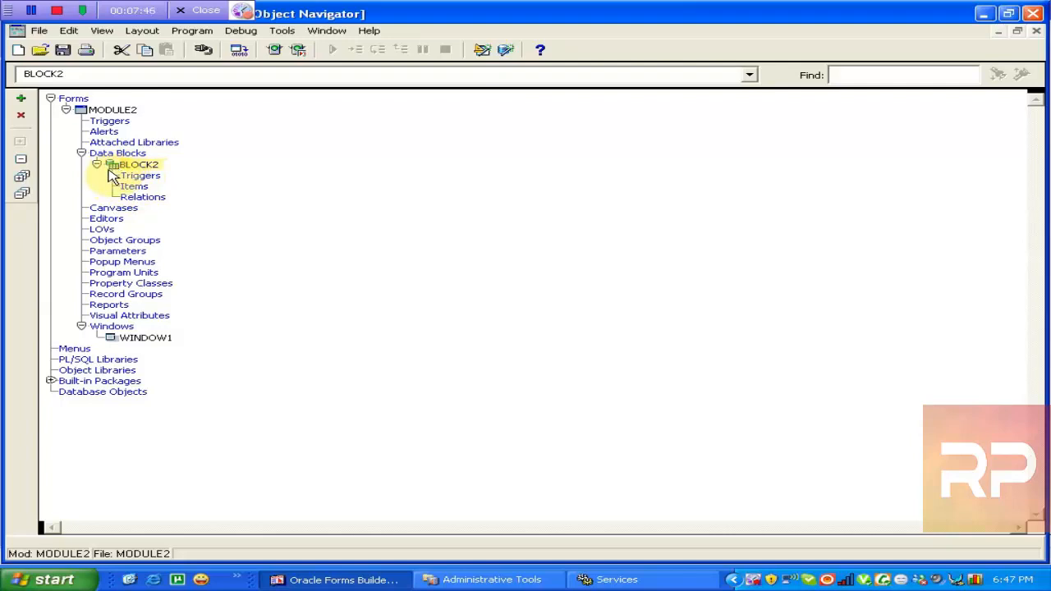
pyautogui.rightClick(110, 168)
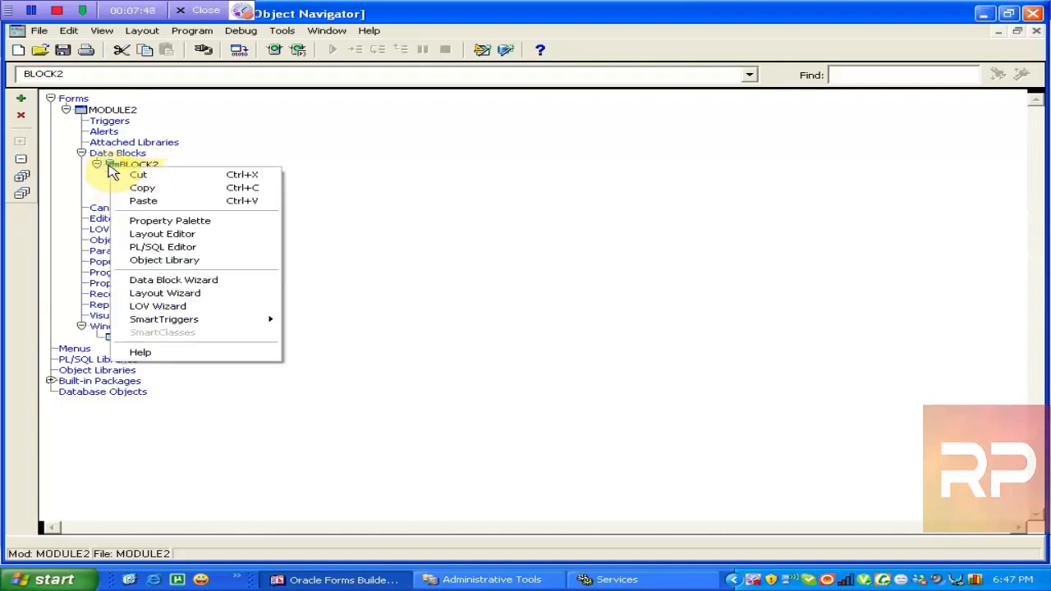
pyautogui.click(180, 225)
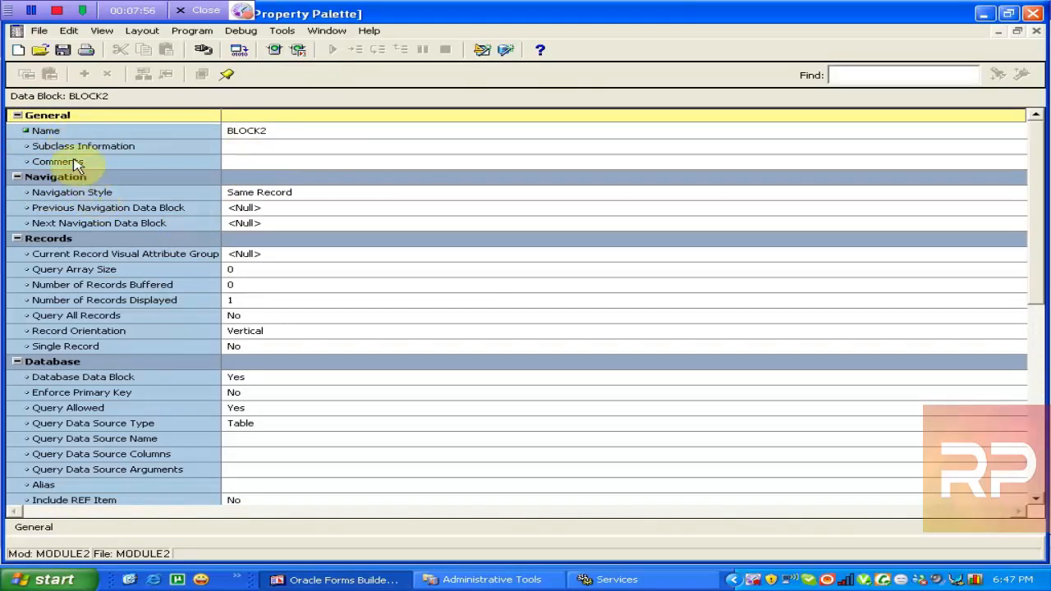
# - Rename the data block to emp and set its Comments property to "employee block"
pyautogui.click(271, 133)
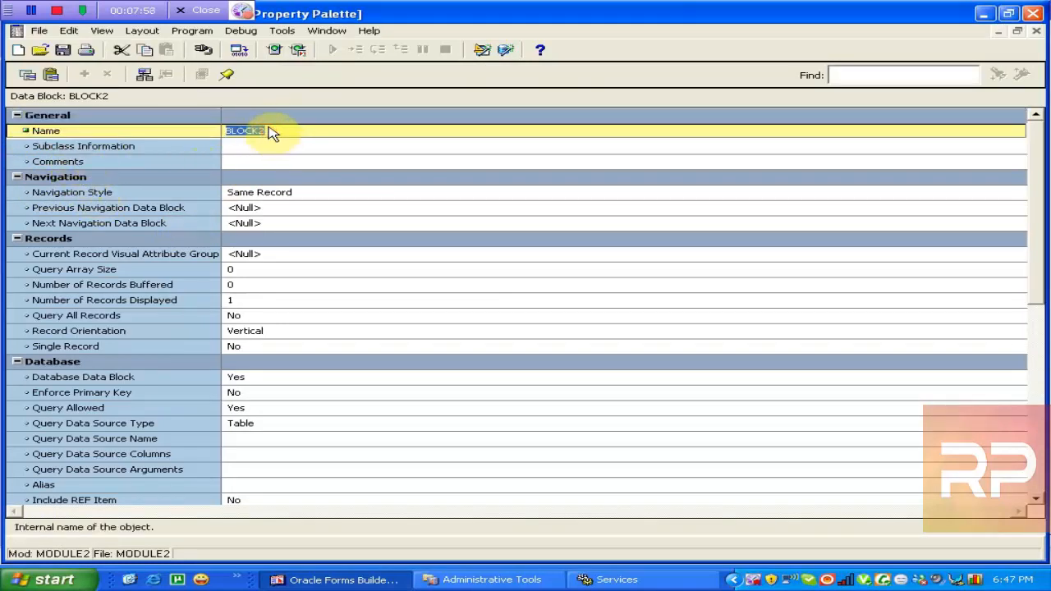
pyautogui.write('emp')
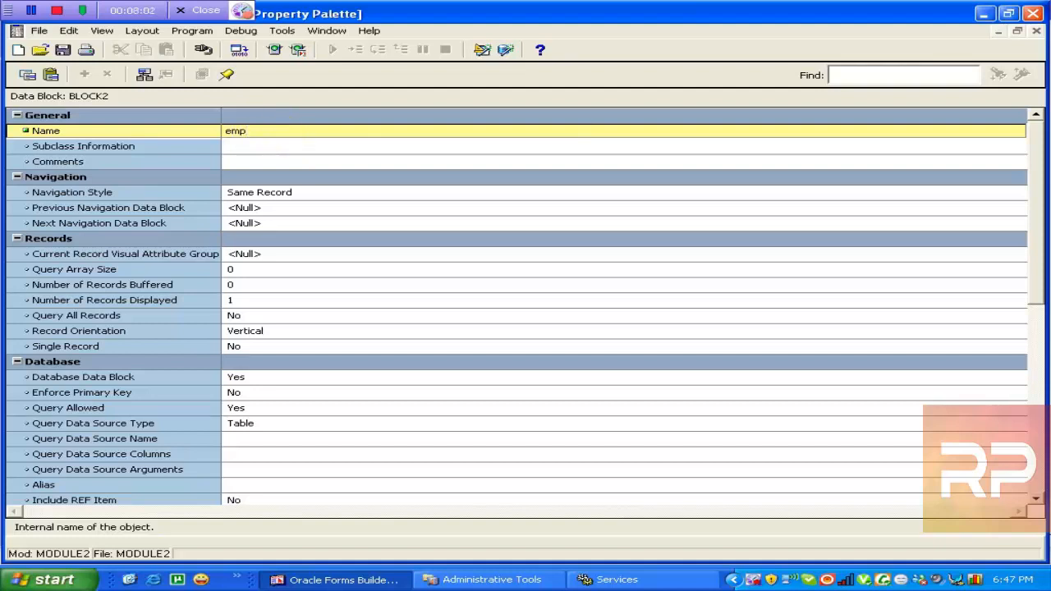
pyautogui.click(245, 161)
pyautogui.write('employee block')
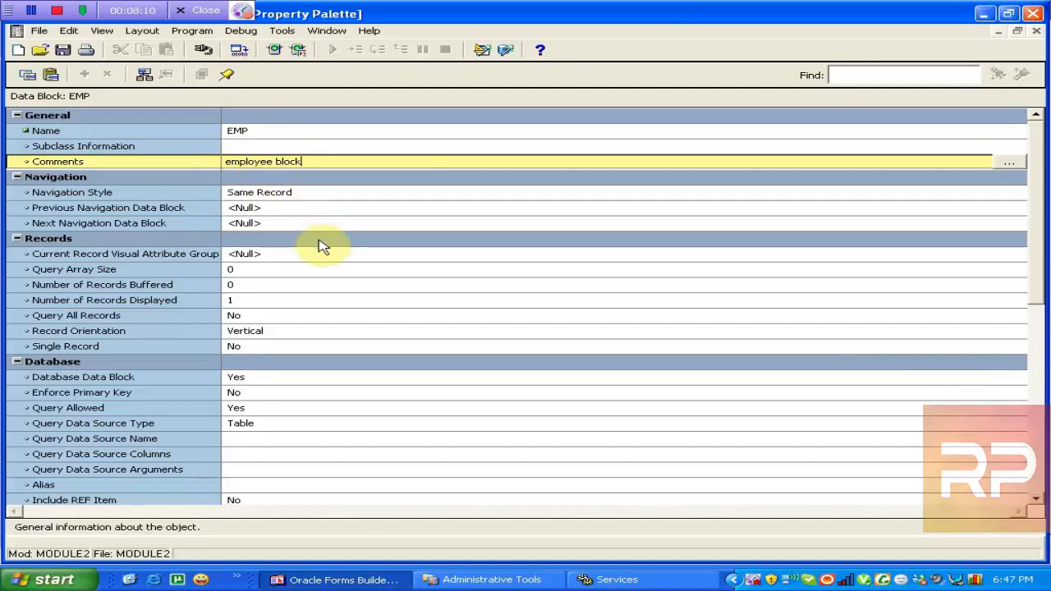
# - Set the Number of Records Displayed property of MODULE2's EMP block to 6
pyautogui.click(269, 197)
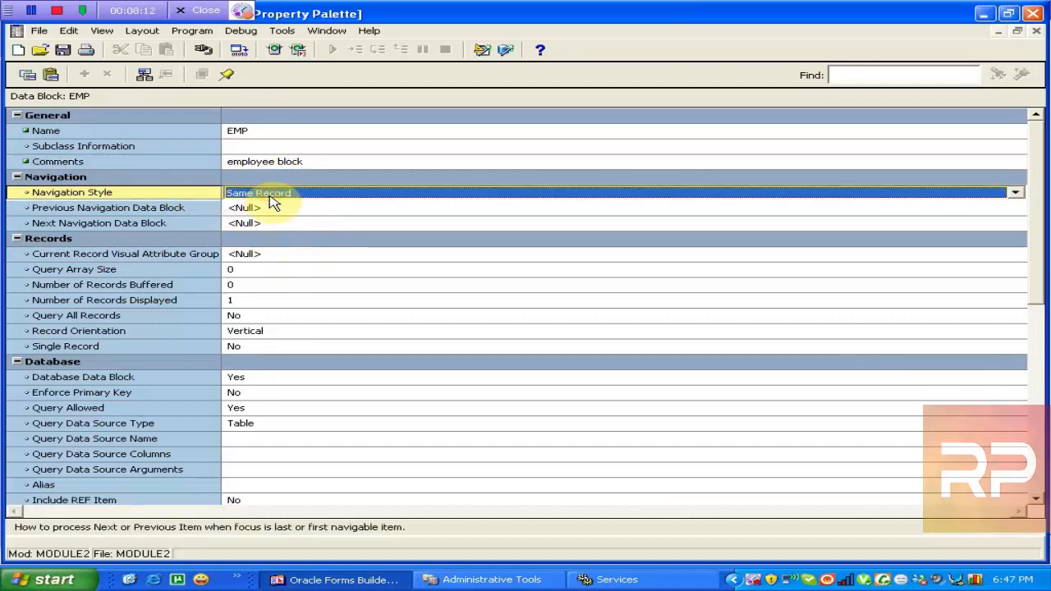
pyautogui.click(250, 299)
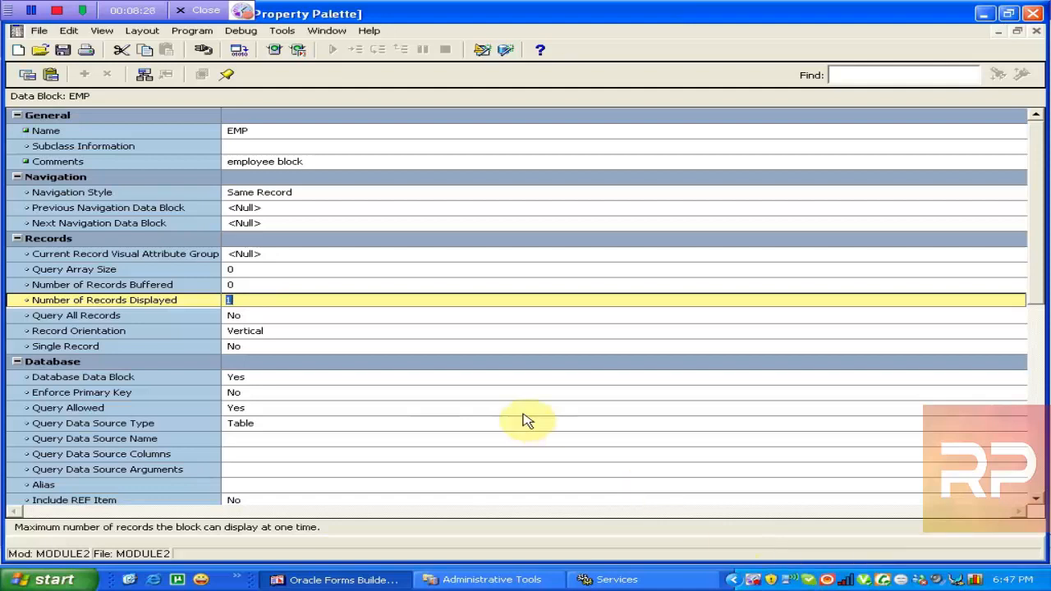
pyautogui.write('6')
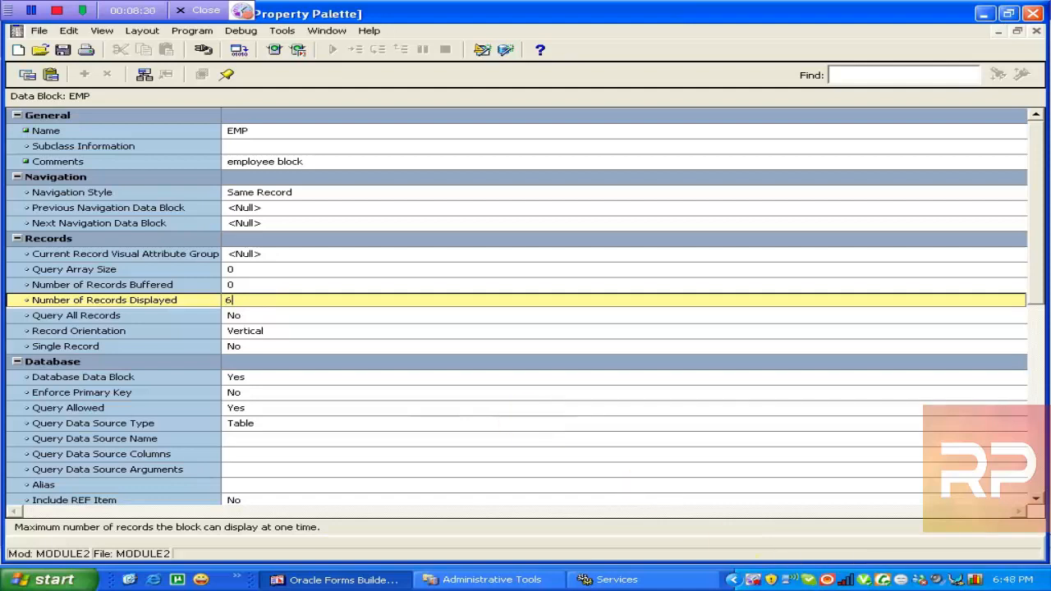
pyautogui.click(281, 313)
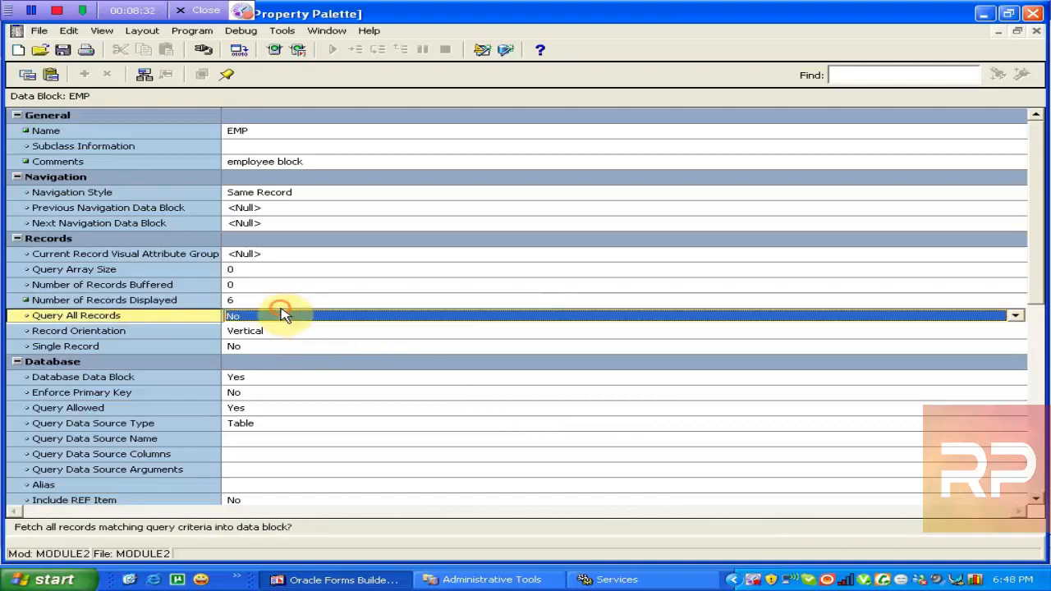
pyautogui.click(275, 306)
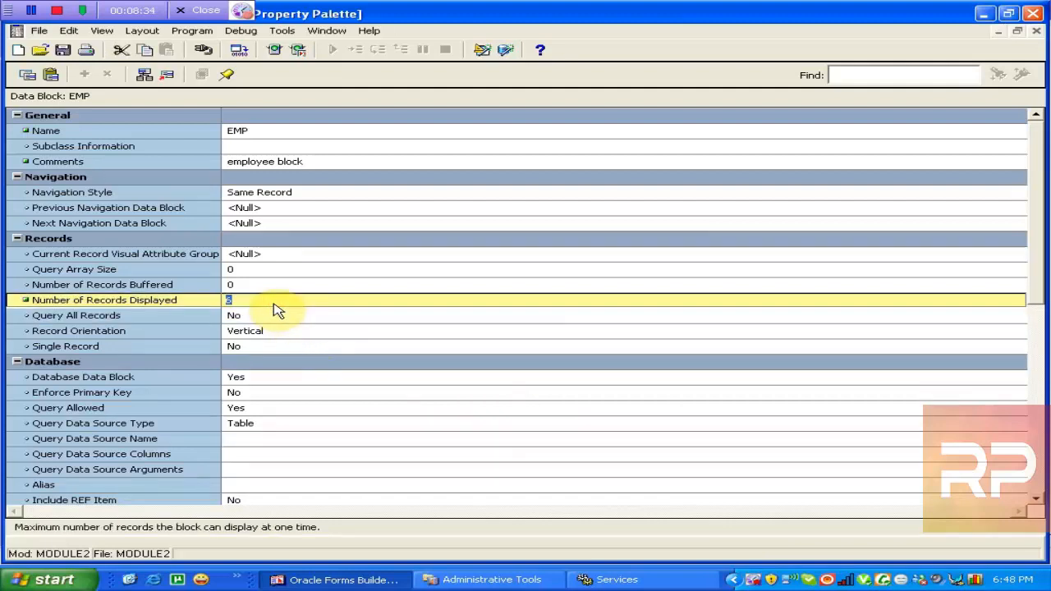
# - Select the EMP block's Record Orientation property and open Paint with a blank canvas
pyautogui.click(256, 381)
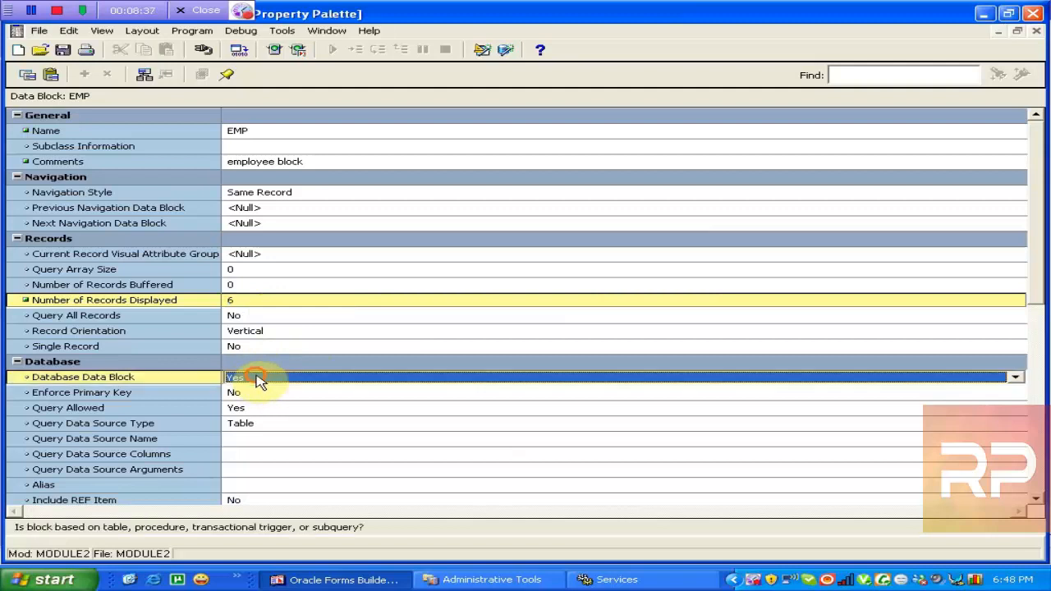
pyautogui.click(293, 335)
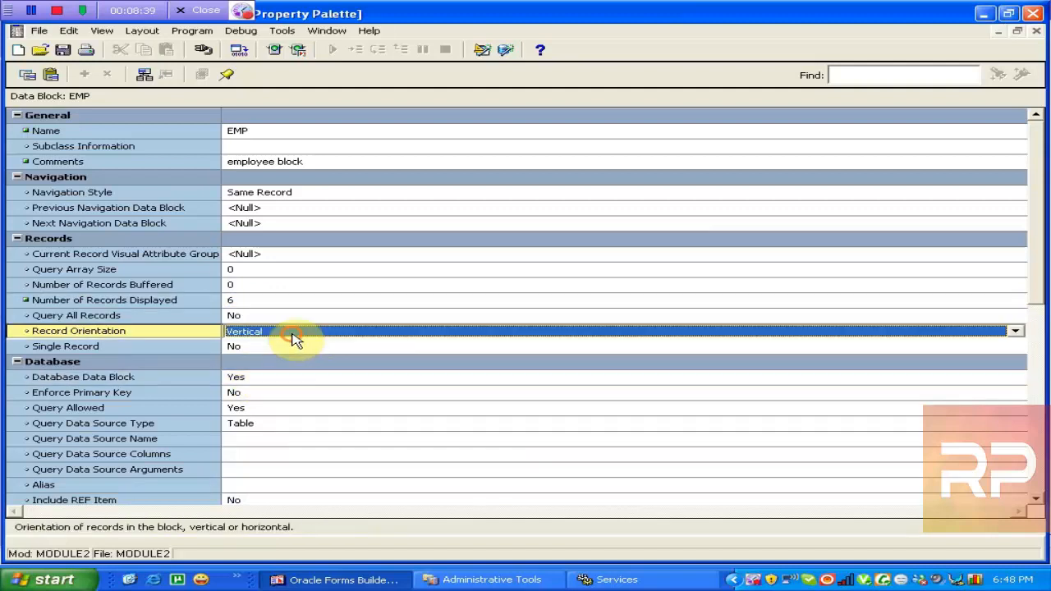
pyautogui.click(32, 582)
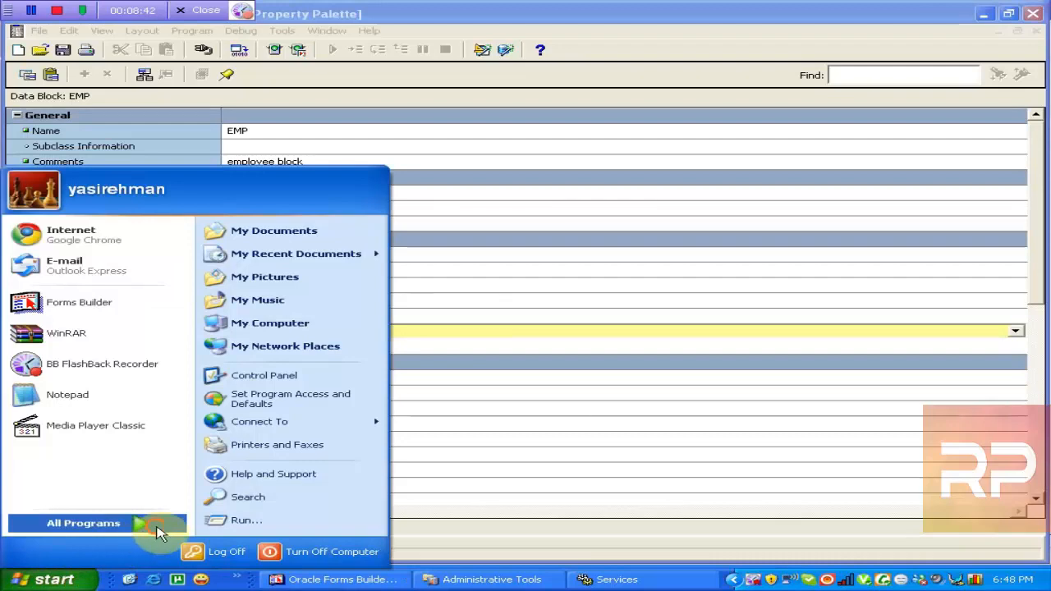
pyautogui.moveTo(156, 530)
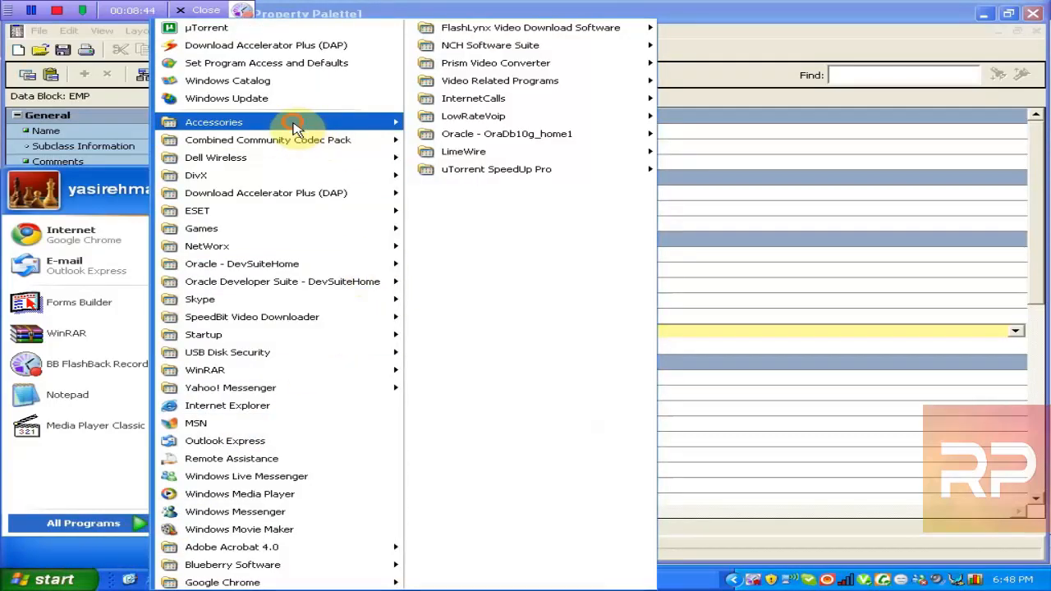
pyautogui.moveTo(340, 125)
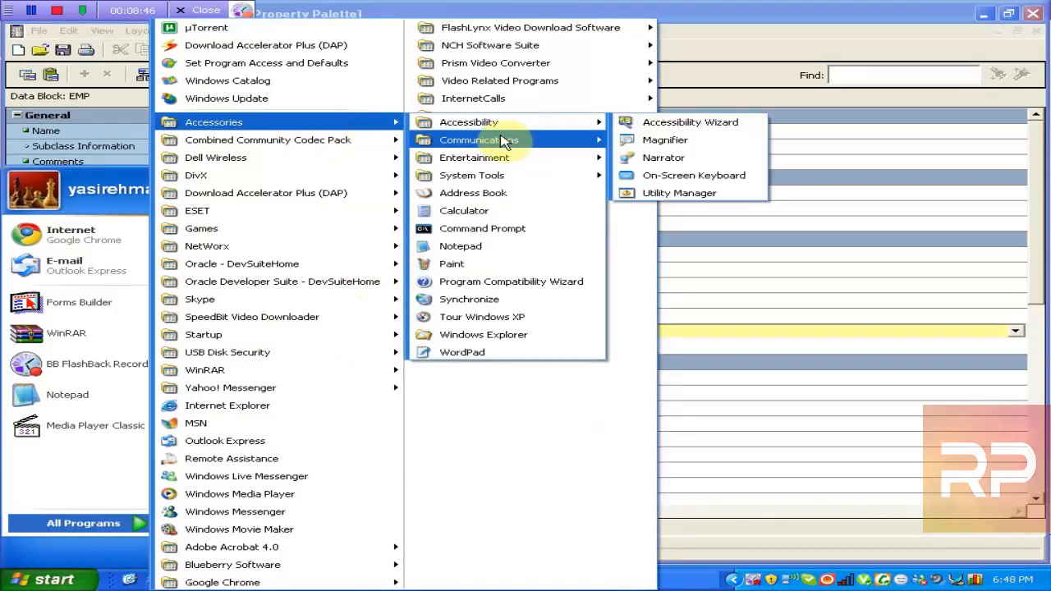
pyautogui.moveTo(504, 140)
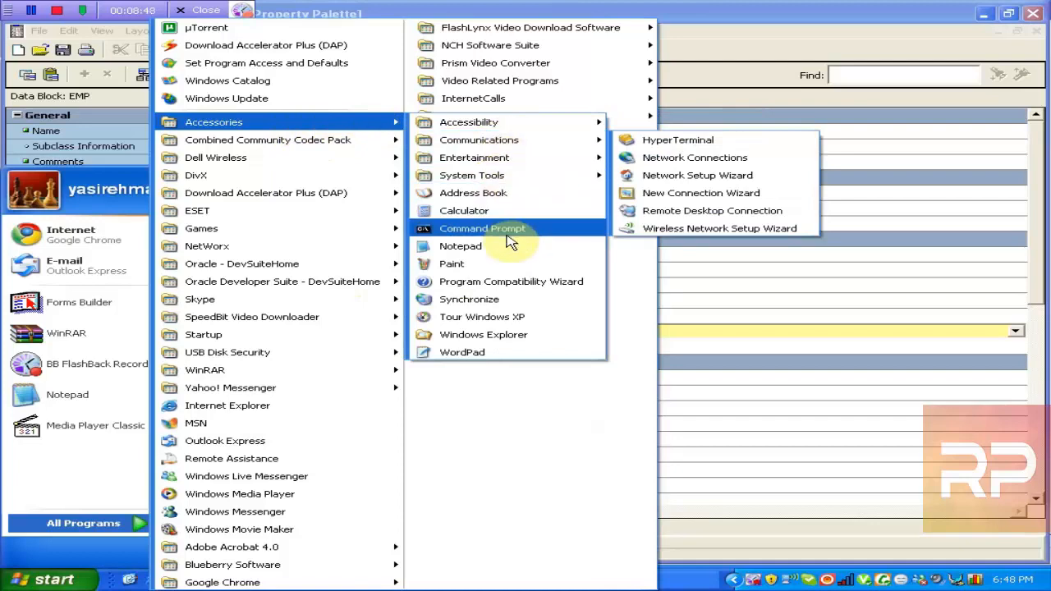
pyautogui.click(500, 265)
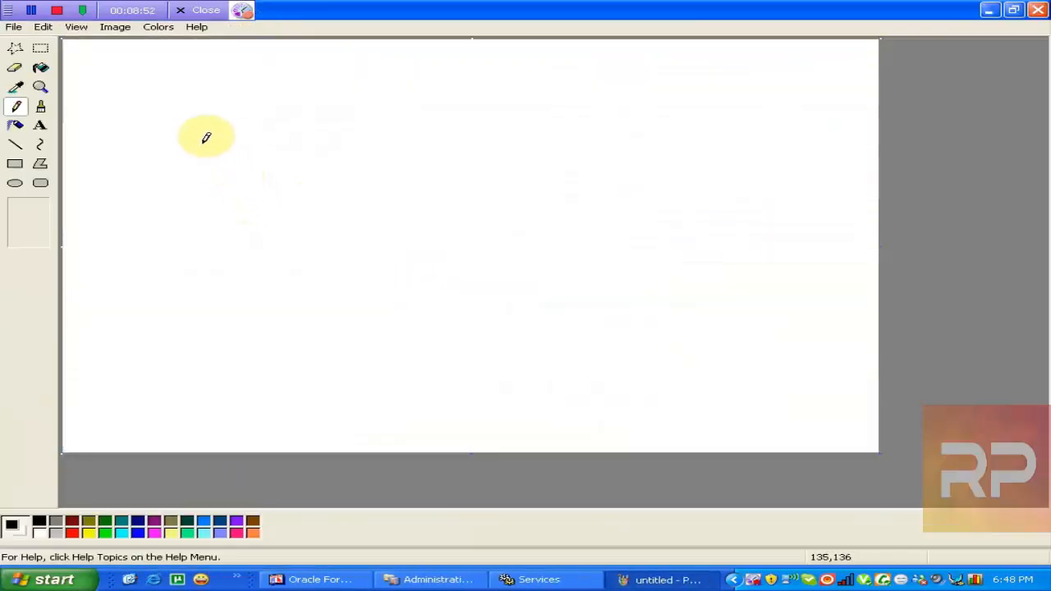
# - Sketch two side-by-side groups of freehand horizontal lines in the canvas's upper half, four and three lines, with a short heading stroke above each
pyautogui.moveTo(192, 134); pyautogui.dragTo(409, 129)
pyautogui.moveTo(197, 163); pyautogui.dragTo(345, 164)
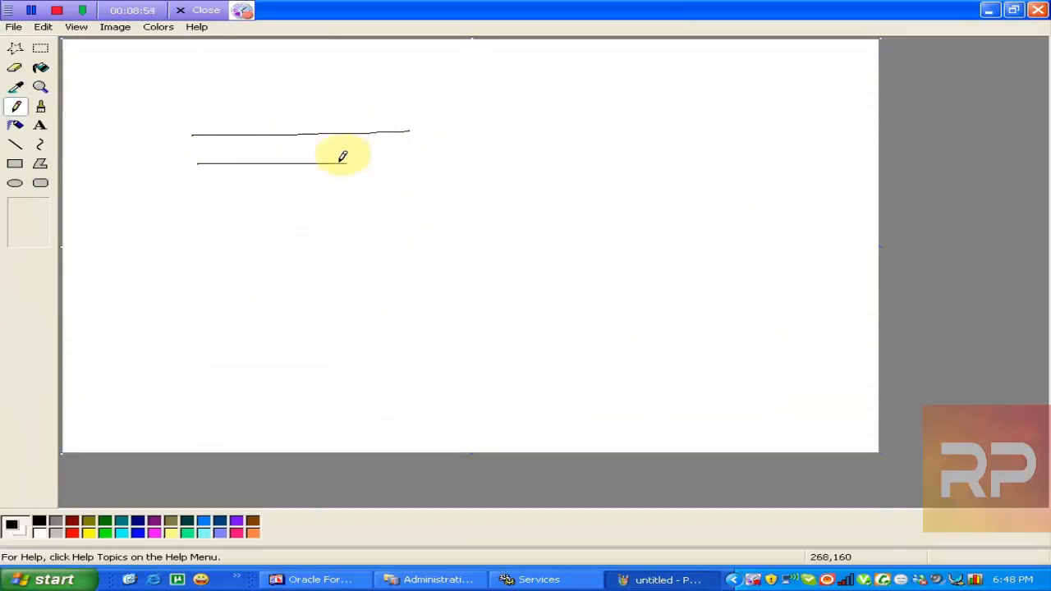
pyautogui.moveTo(199, 195); pyautogui.dragTo(324, 190)
pyautogui.moveTo(188, 231); pyautogui.dragTo(311, 231)
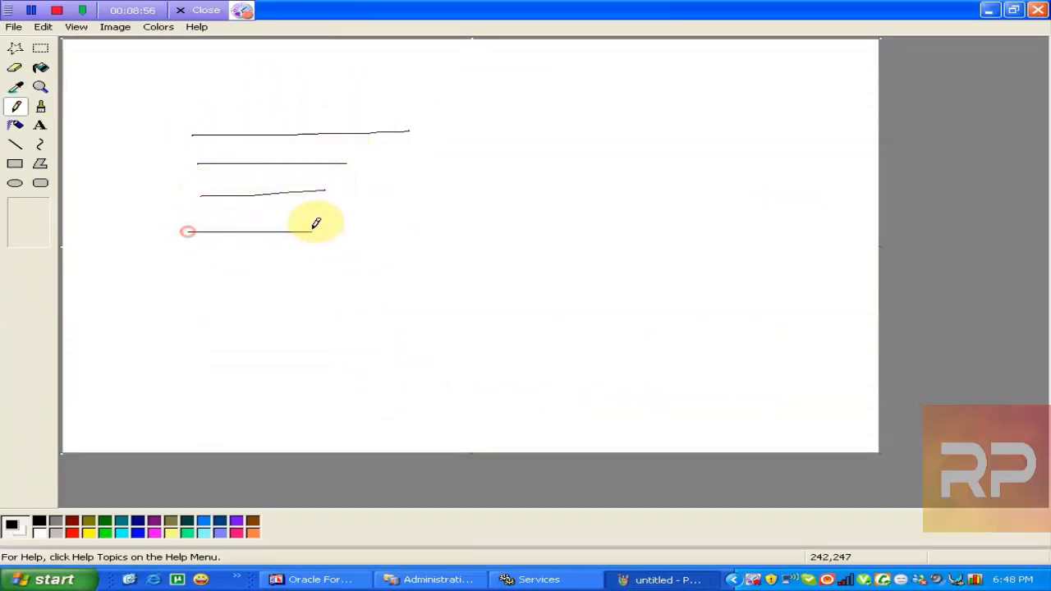
pyautogui.click(437, 117)
pyautogui.moveTo(437, 118); pyautogui.dragTo(609, 119)
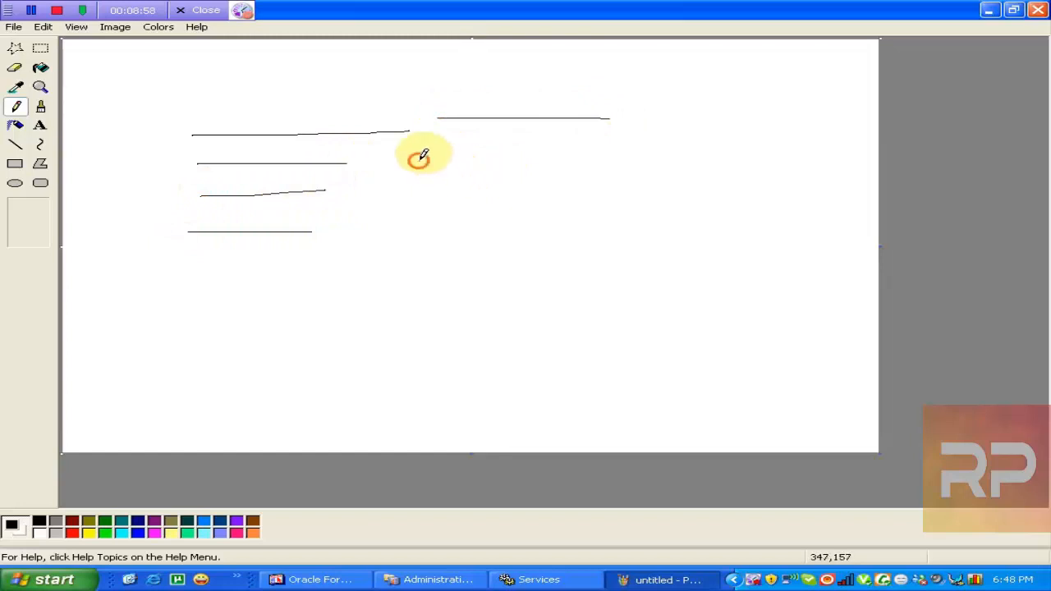
pyautogui.moveTo(419, 160); pyautogui.dragTo(542, 156)
pyautogui.moveTo(388, 191); pyautogui.dragTo(445, 188)
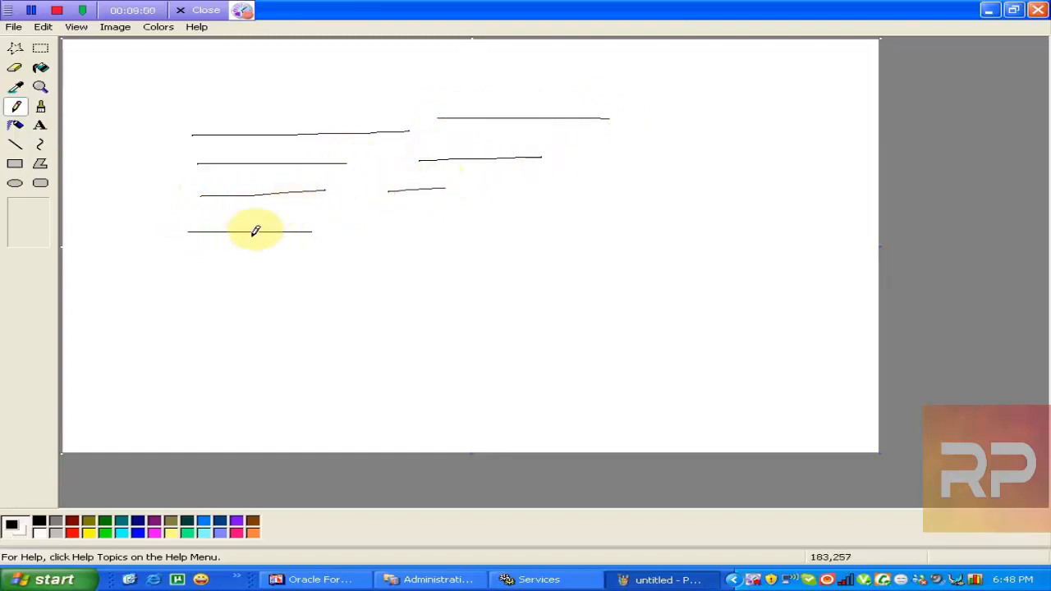
pyautogui.moveTo(224, 103); pyautogui.dragTo(288, 97)
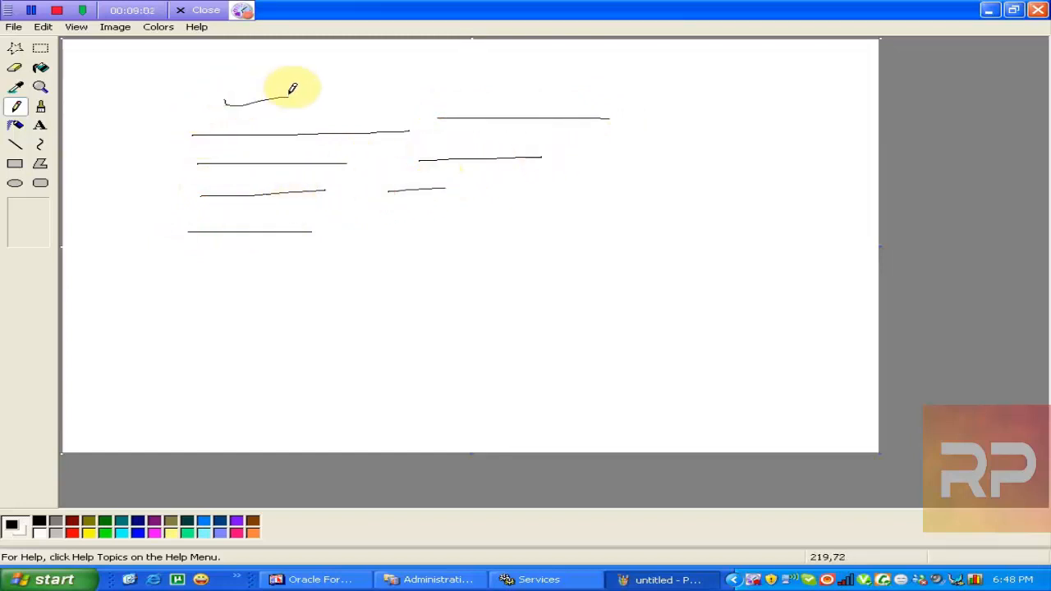
pyautogui.moveTo(457, 91); pyautogui.dragTo(535, 99)
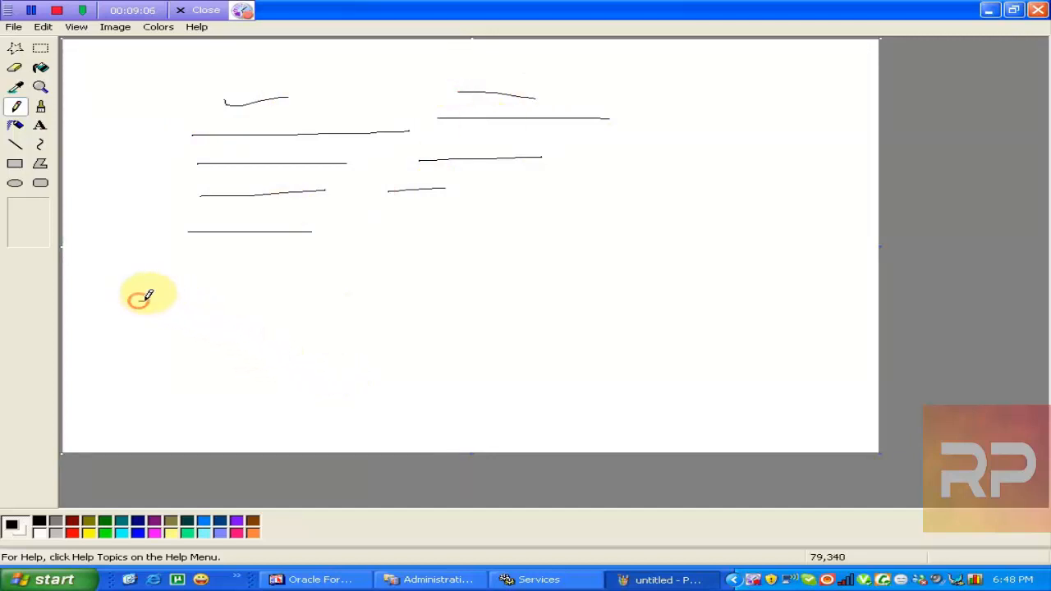
# - Sketch four short stacked lines in the canvas's lower left area, with a row of four dashes beside each of the first two
pyautogui.moveTo(139, 300); pyautogui.dragTo(191, 300)
pyautogui.moveTo(137, 329); pyautogui.dragTo(195, 331)
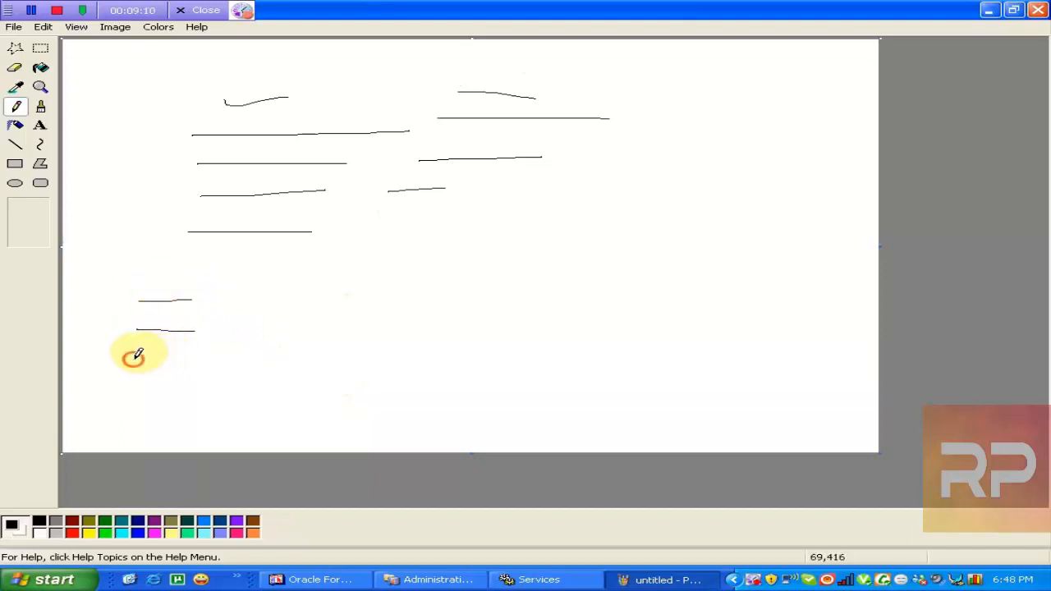
pyautogui.moveTo(133, 357); pyautogui.dragTo(188, 357)
pyautogui.moveTo(119, 385); pyautogui.dragTo(170, 385)
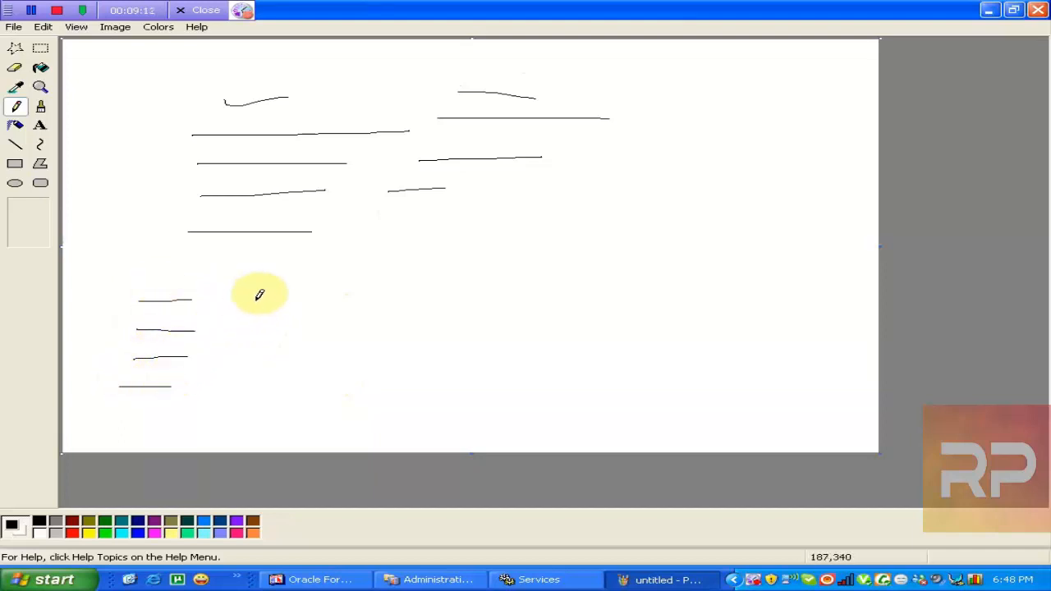
pyautogui.moveTo(222, 295); pyautogui.dragTo(453, 299)
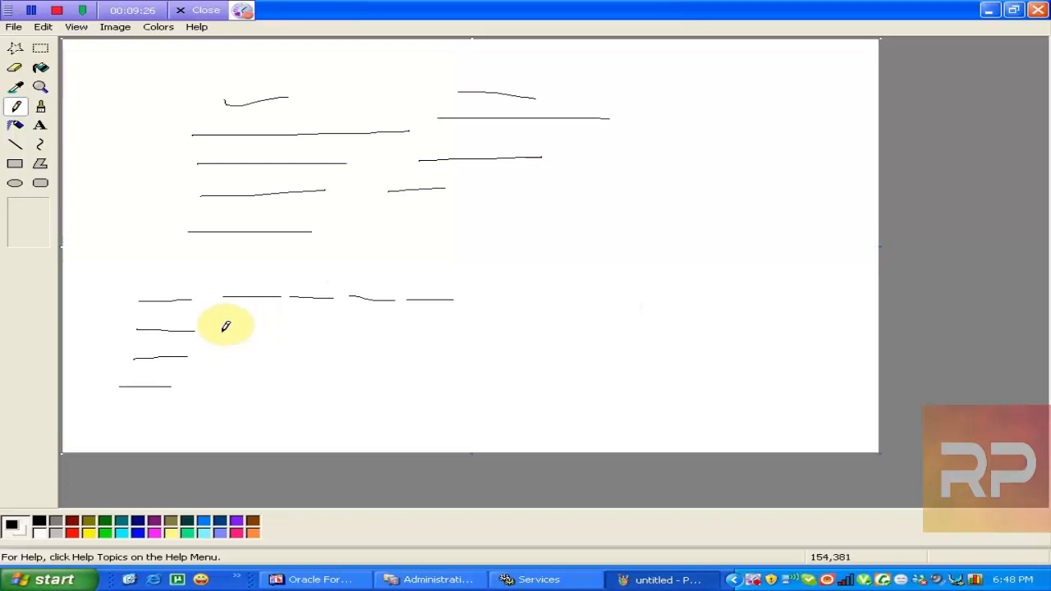
pyautogui.moveTo(220, 330); pyautogui.dragTo(468, 320)
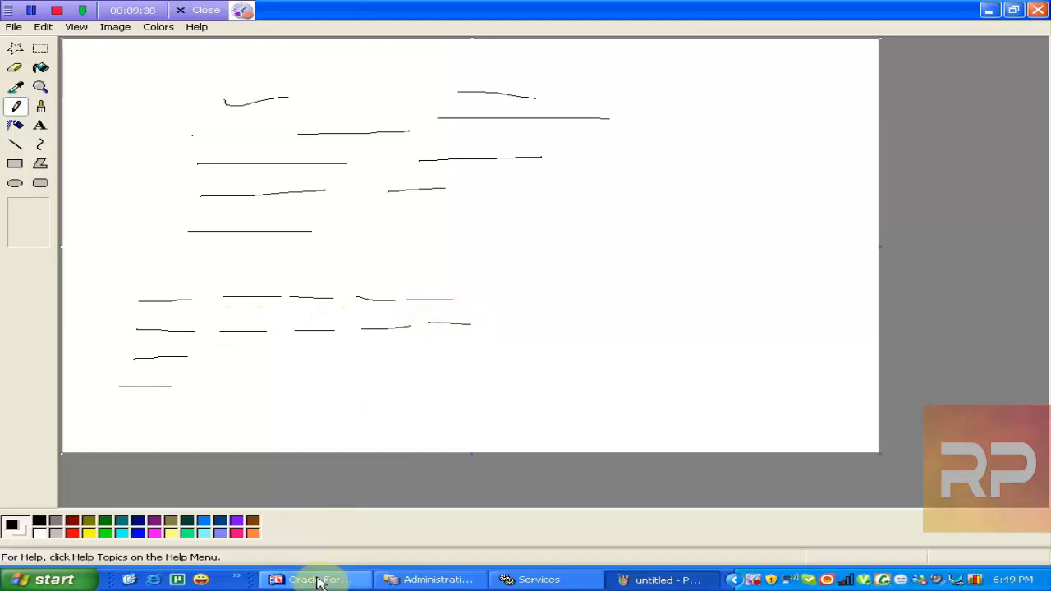
# - Switch to Forms Builder, try Horizontal as the EMP block's Record Orientation, and set it back to Vertical
pyautogui.click(312, 579)
pyautogui.click(264, 335)
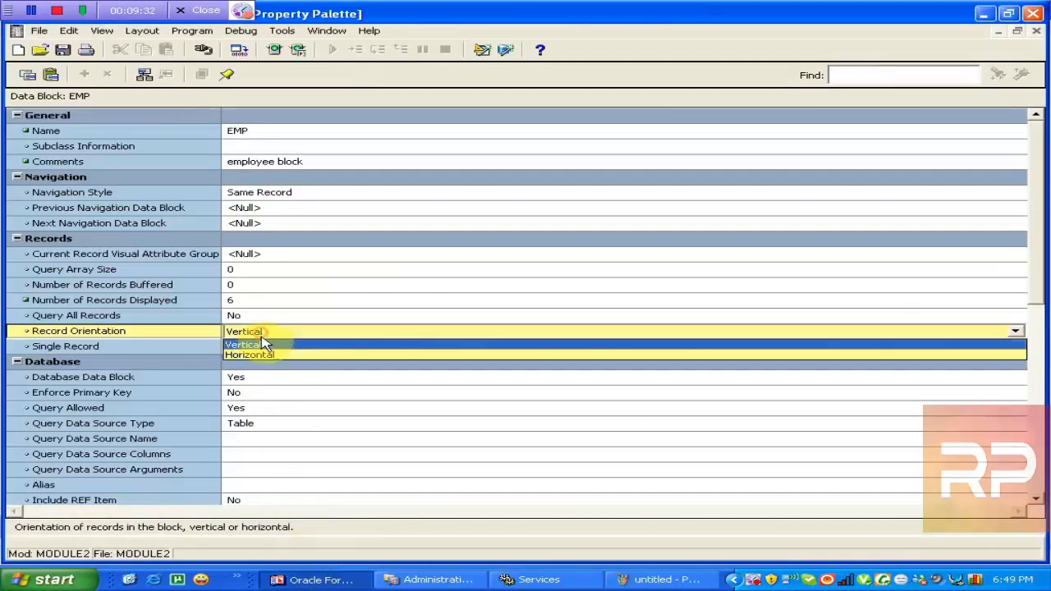
pyautogui.click(264, 354)
pyautogui.click(251, 333)
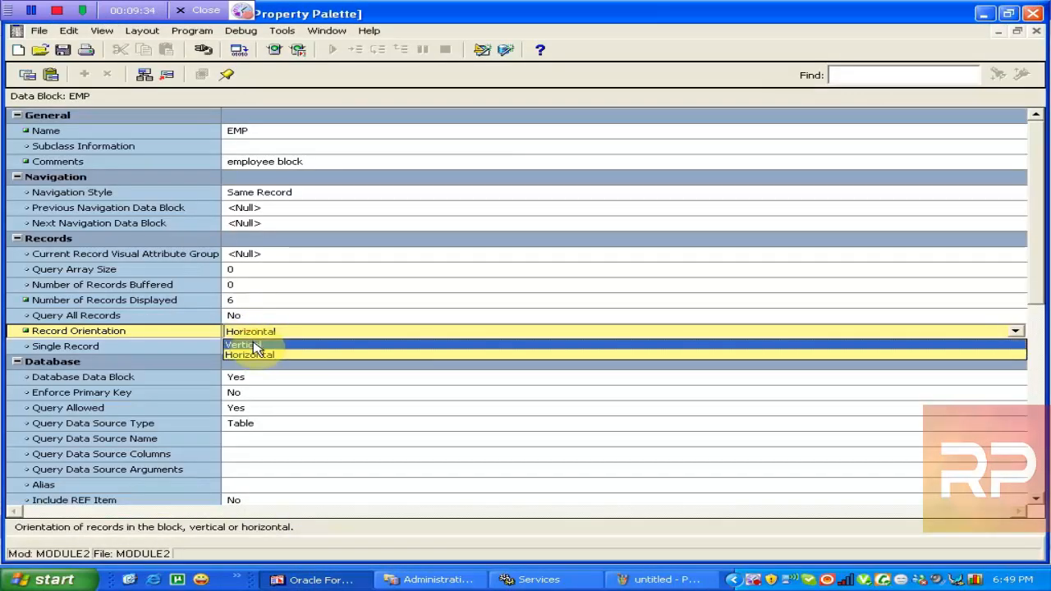
pyautogui.click(264, 345)
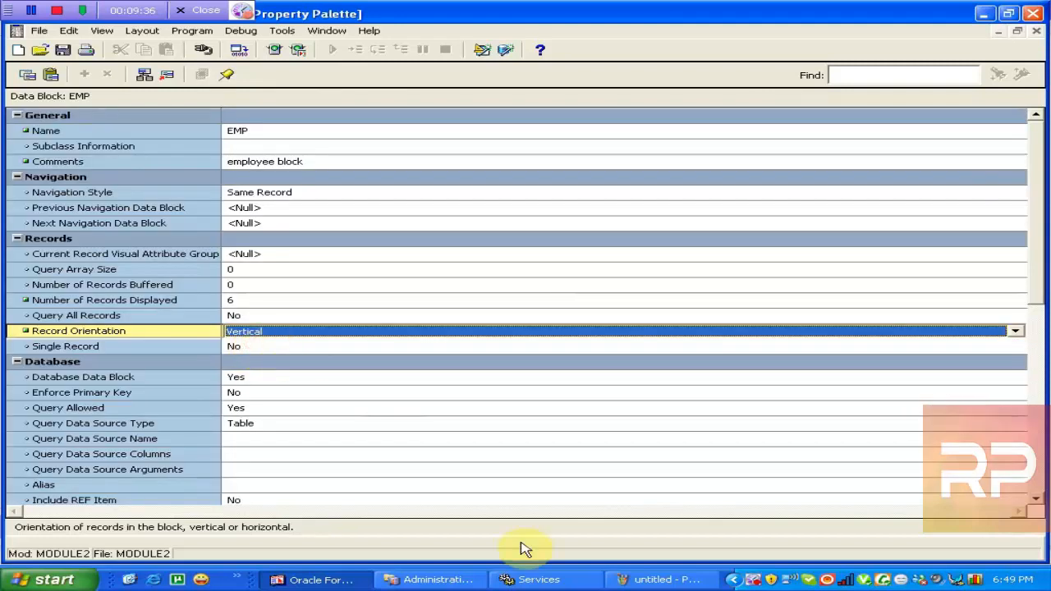
# - Switch to Paint and sketch two long vertical strokes beside the upper lines and a horizontal stroke under the lower rows
pyautogui.click(656, 581)
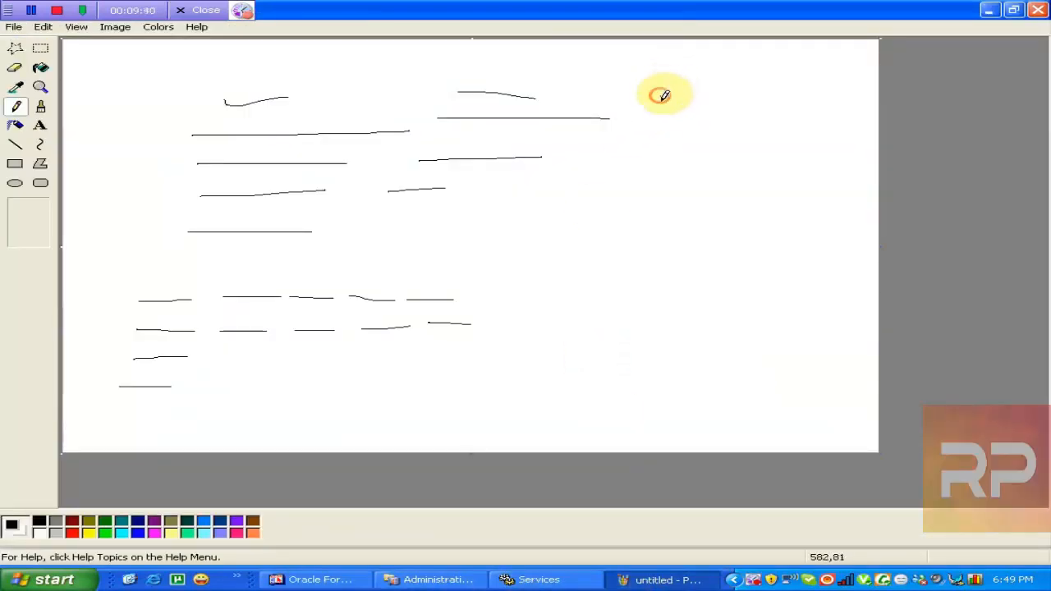
pyautogui.moveTo(660, 96); pyautogui.dragTo(678, 205)
pyautogui.moveTo(711, 86); pyautogui.dragTo(721, 193)
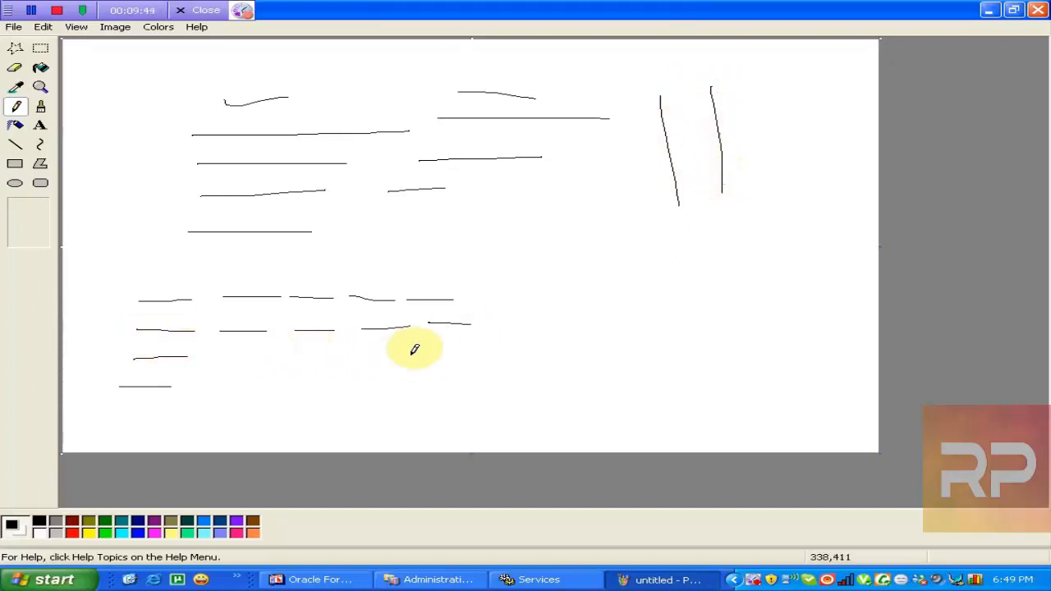
pyautogui.moveTo(123, 409)
pyautogui.mouseDown()
pyautogui.moveTo(466, 415)
pyautogui.moveTo(466, 429)
pyautogui.moveTo(310, 433)
pyautogui.moveTo(163, 431)
pyautogui.moveTo(141, 413)
pyautogui.moveTo(265, 414)
pyautogui.moveTo(211, 415)
pyautogui.moveTo(278, 424)
pyautogui.mouseUp()
# - Switch to Forms Builder and review the EMP block's Scroll Bar Orientation, Number of Records Displayed and Record Orientation properties
pyautogui.click(336, 578)
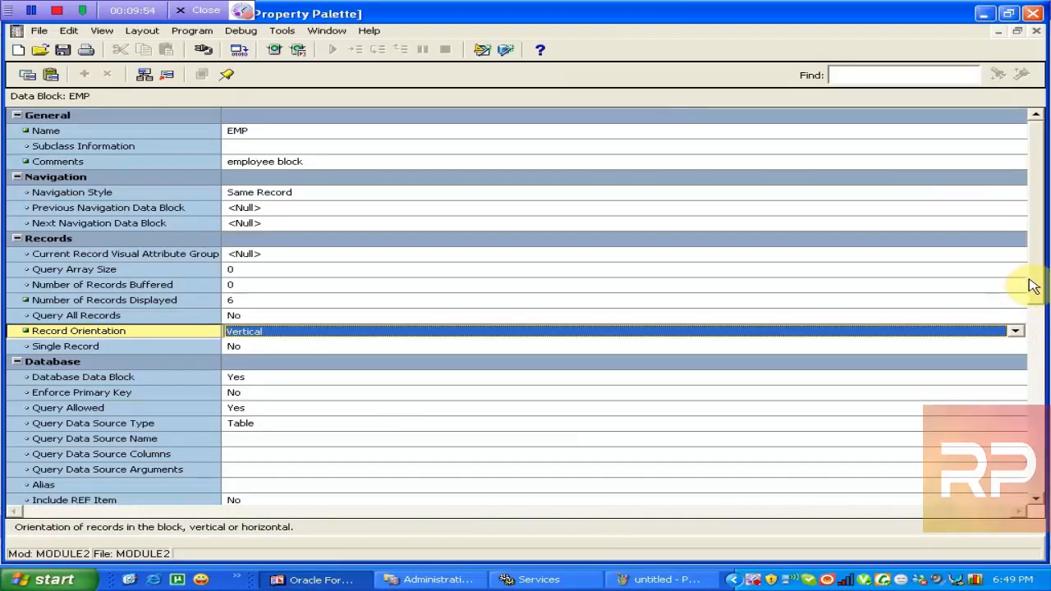
pyautogui.moveTo(1032, 286); pyautogui.dragTo(1047, 471)
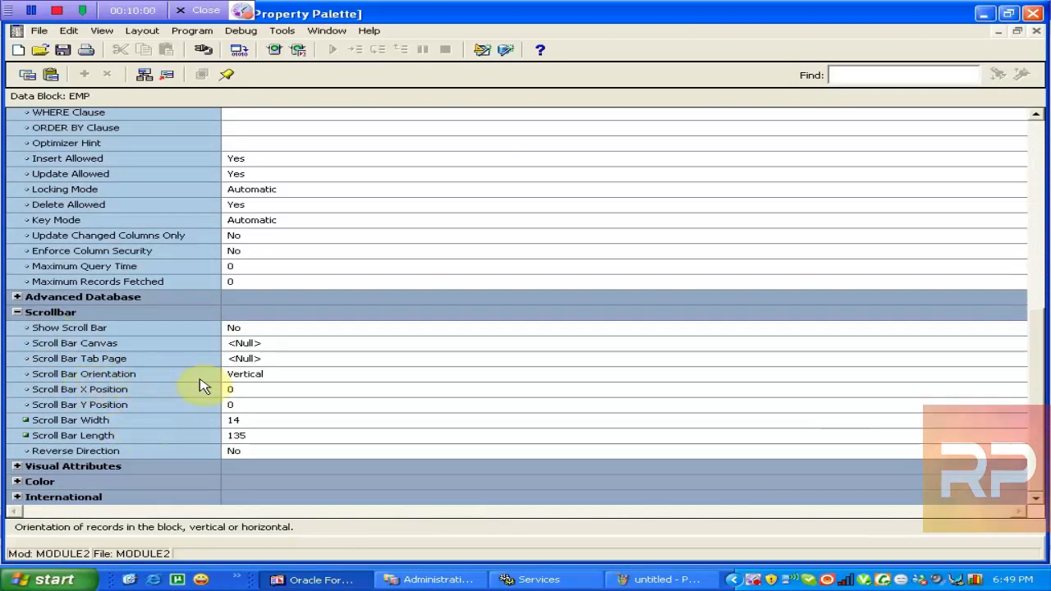
pyautogui.click(276, 378)
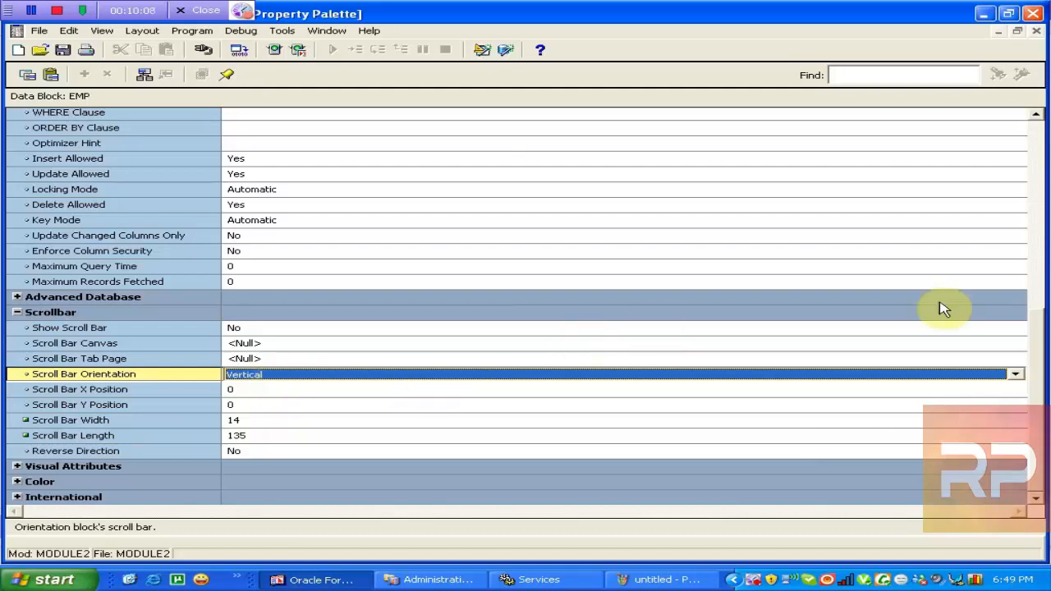
pyautogui.click(1043, 332)
pyautogui.moveTo(1046, 175); pyautogui.dragTo(1039, 110)
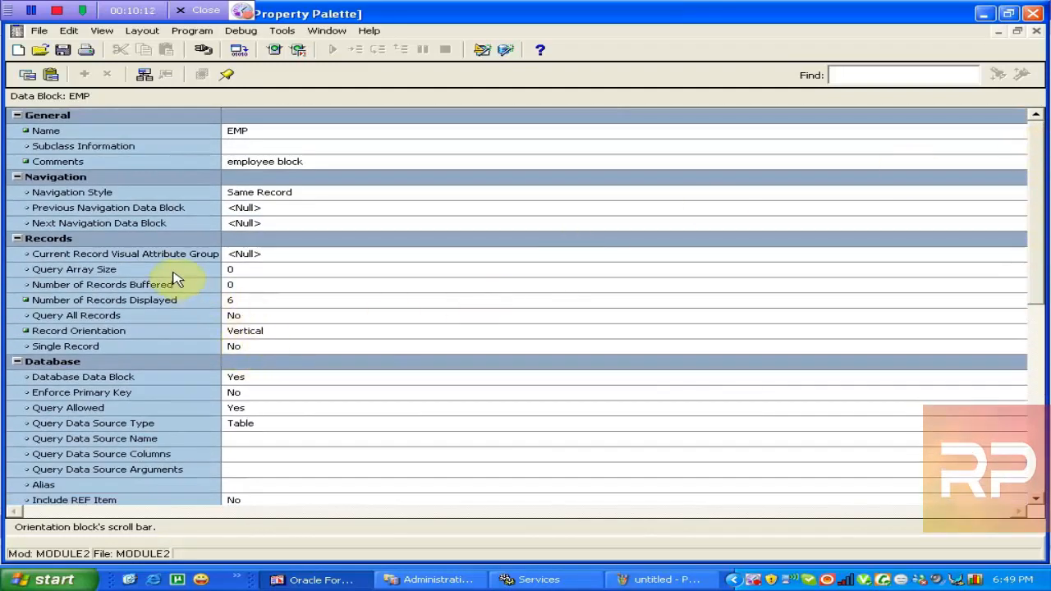
pyautogui.click(270, 301)
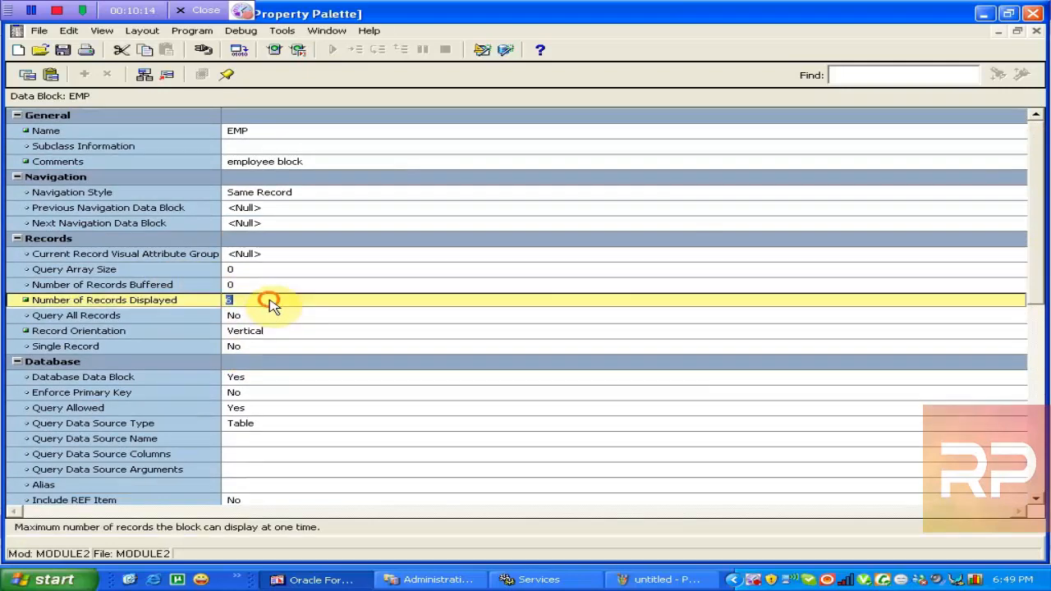
pyautogui.click(272, 335)
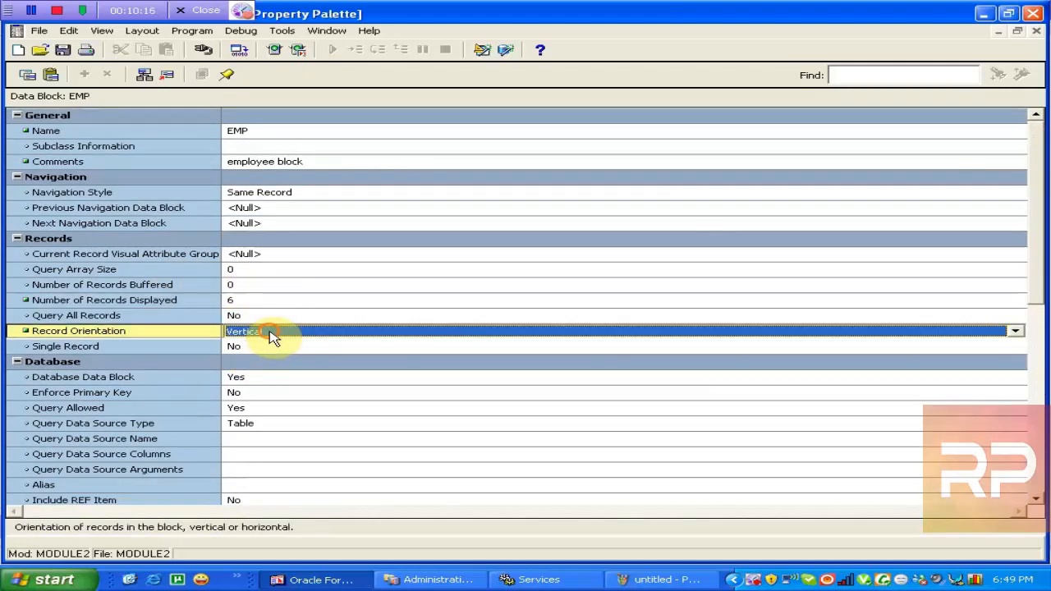
# - Try No for the EMP block's Database Data Block property and return it to Yes
pyautogui.click(267, 381)
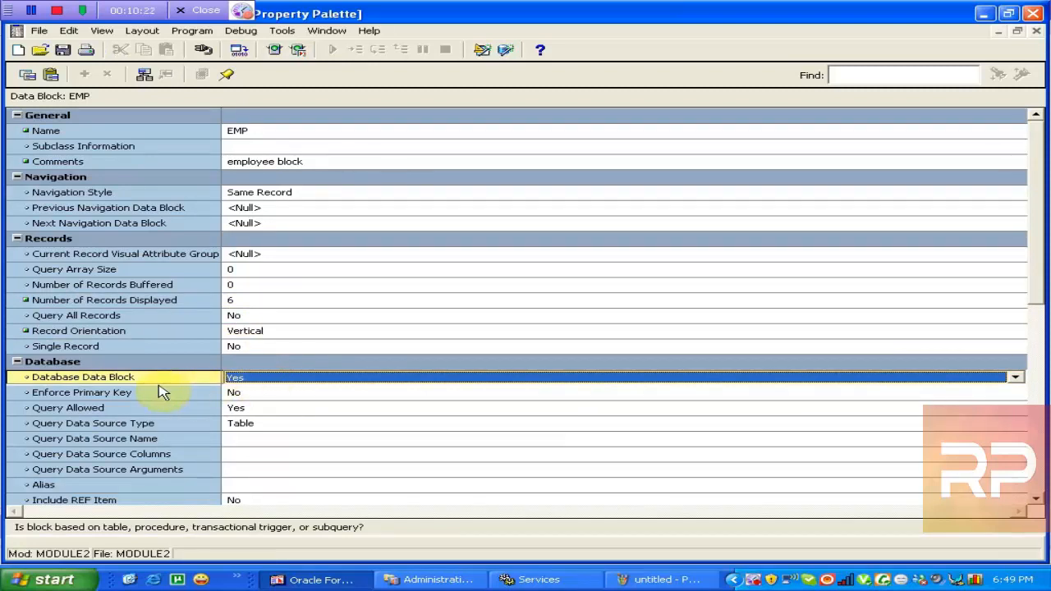
pyautogui.click(273, 379)
pyautogui.click(253, 401)
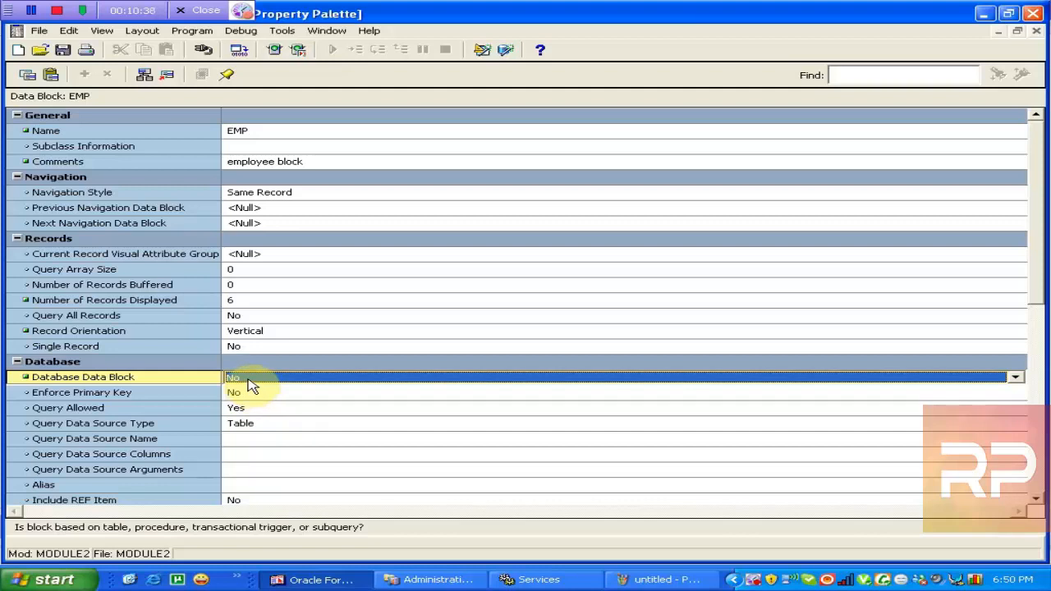
pyautogui.click(248, 381)
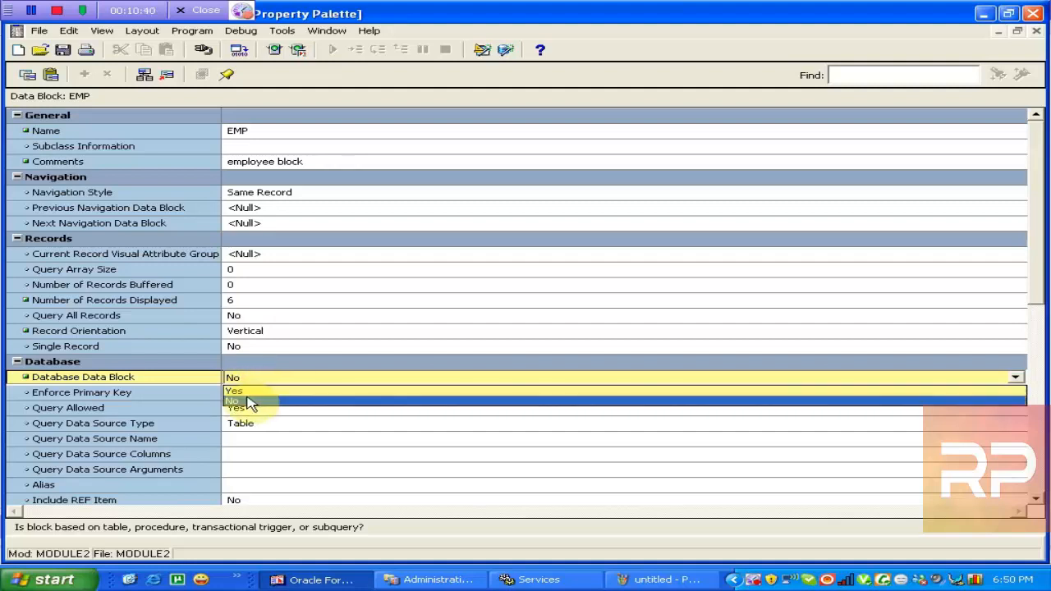
pyautogui.click(248, 393)
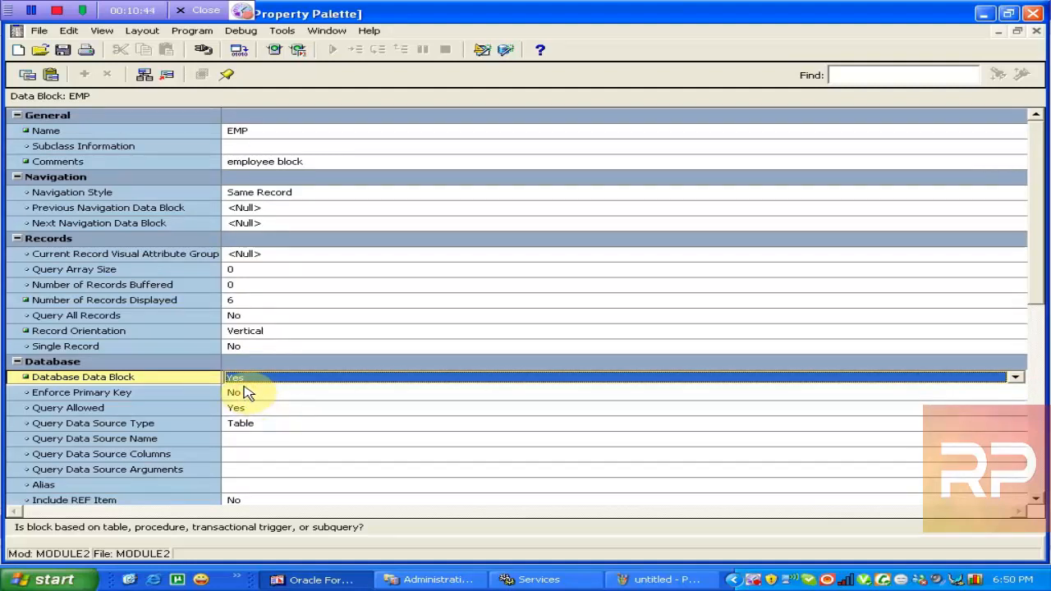
# - Set the EMP block's Enforce Primary Key property to Yes
pyautogui.click(251, 395)
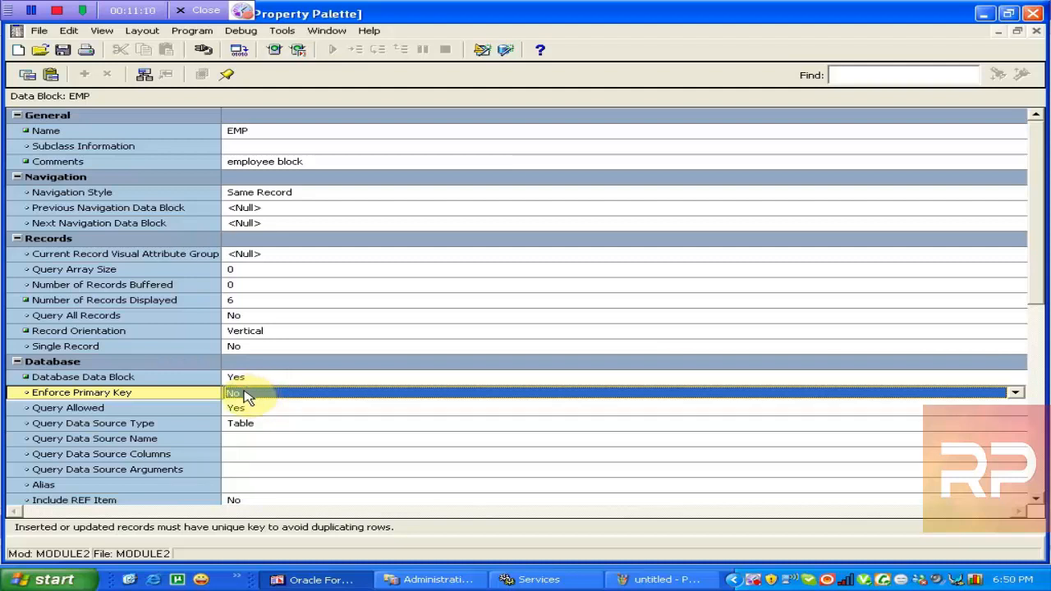
pyautogui.click(241, 408)
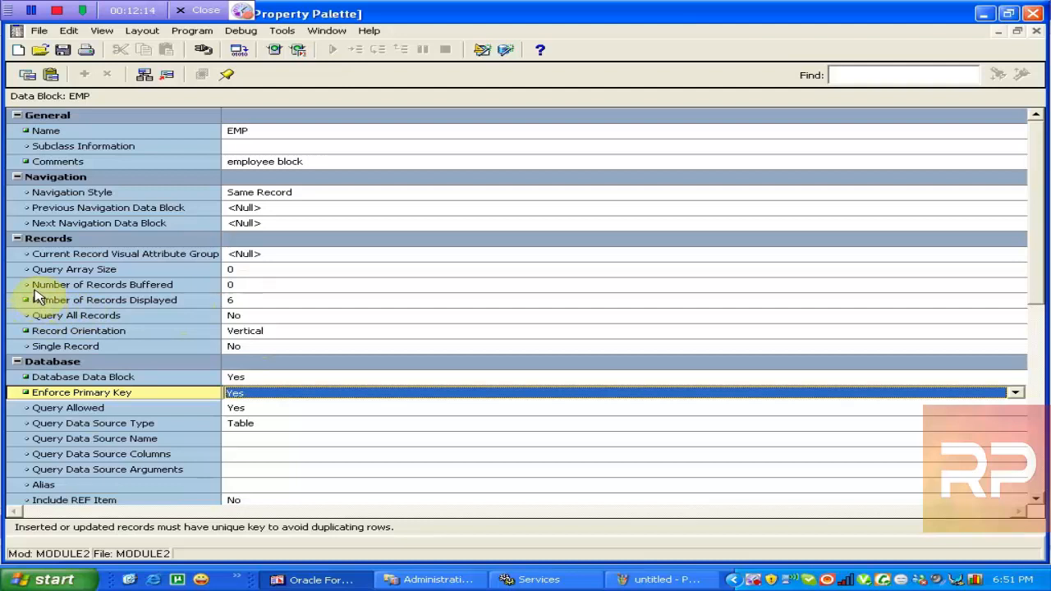
# - Reset the EMP block's Record Orientation property to its inherited default and view its available options
pyautogui.click(279, 333)
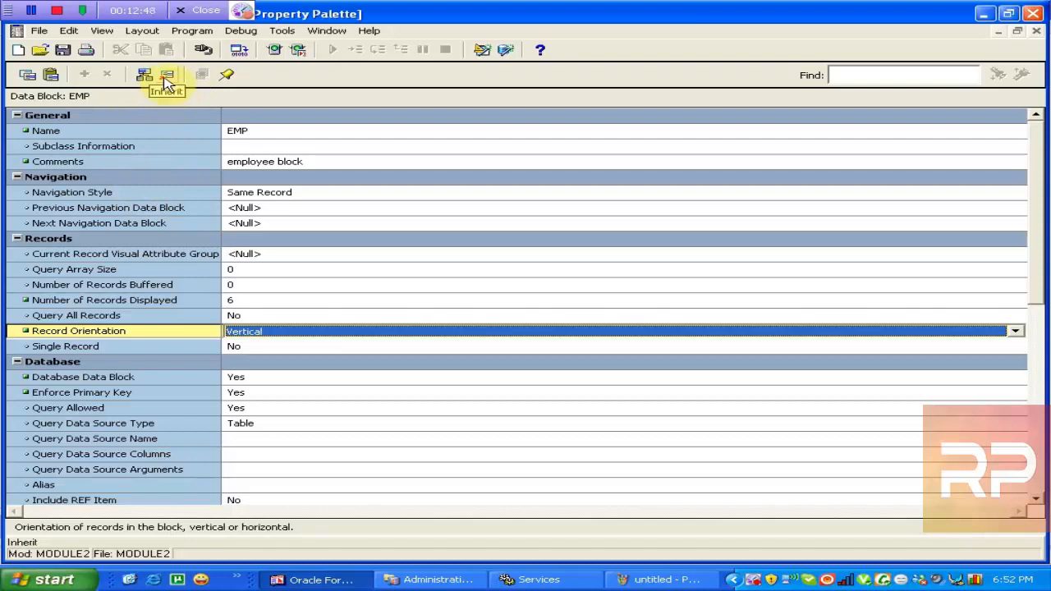
pyautogui.click(166, 77)
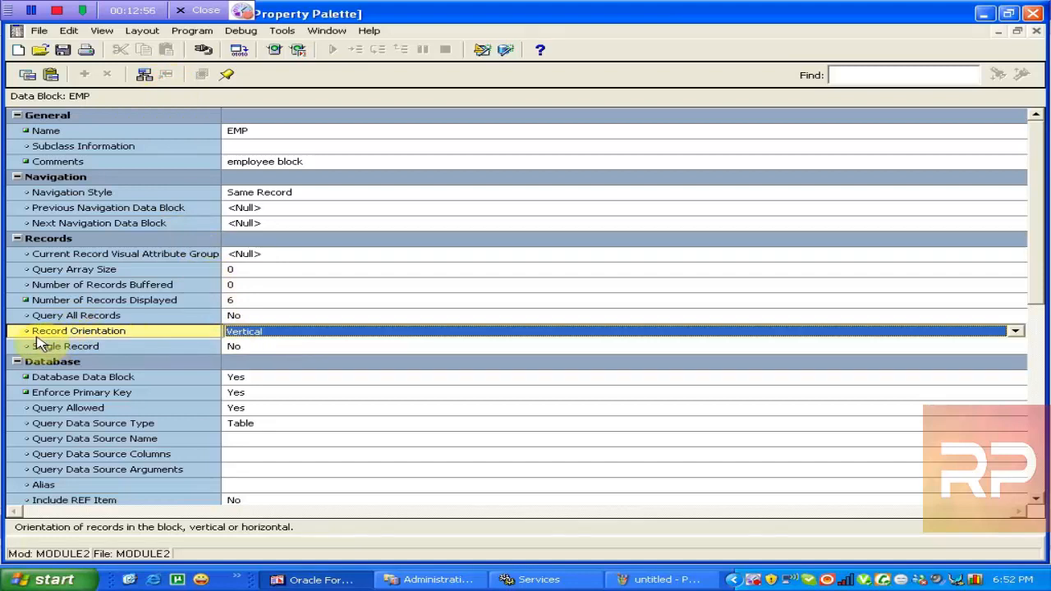
pyautogui.click(308, 332)
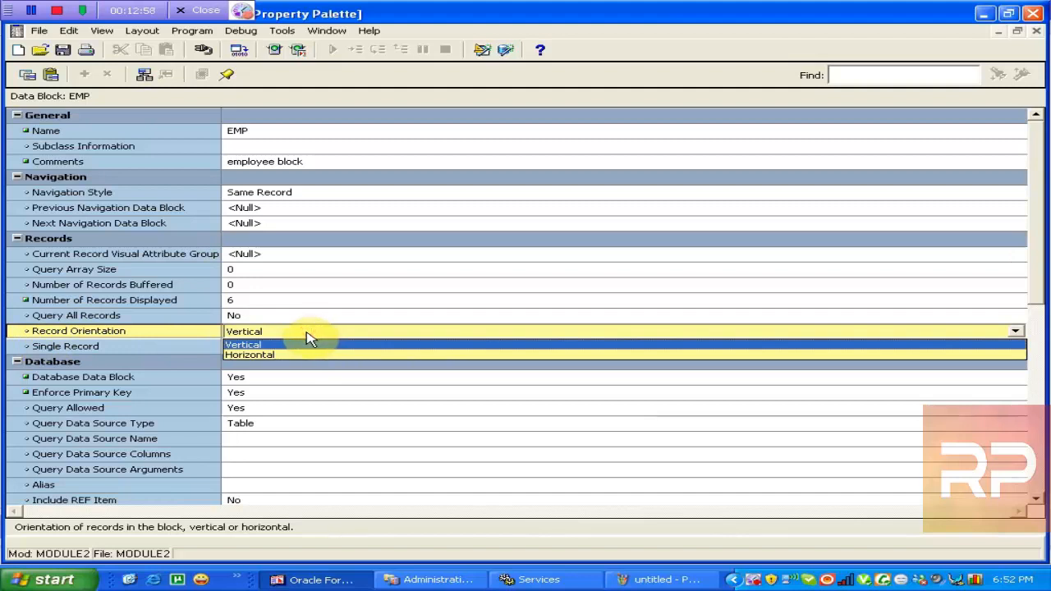
pyautogui.click(308, 336)
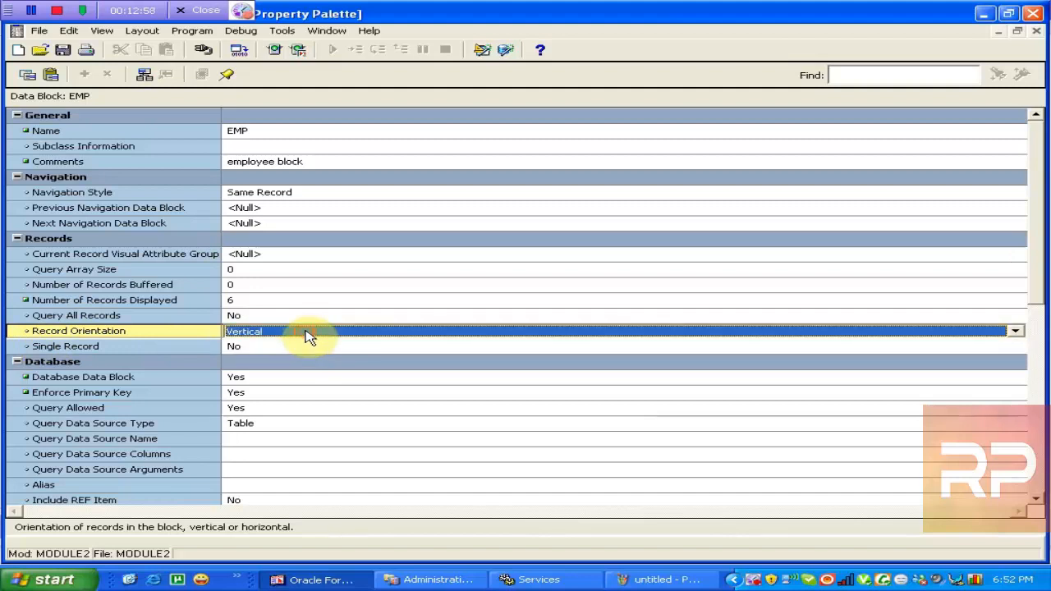
# - Review the available options of the EMP block's Query Allowed property
pyautogui.click(247, 409)
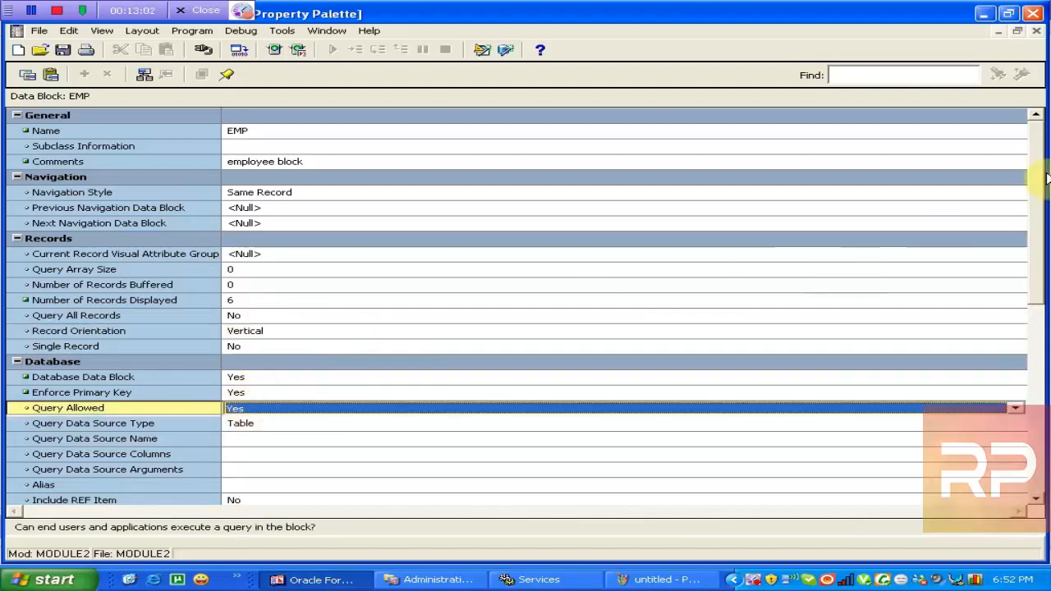
pyautogui.moveTo(1041, 177); pyautogui.dragTo(1039, 222)
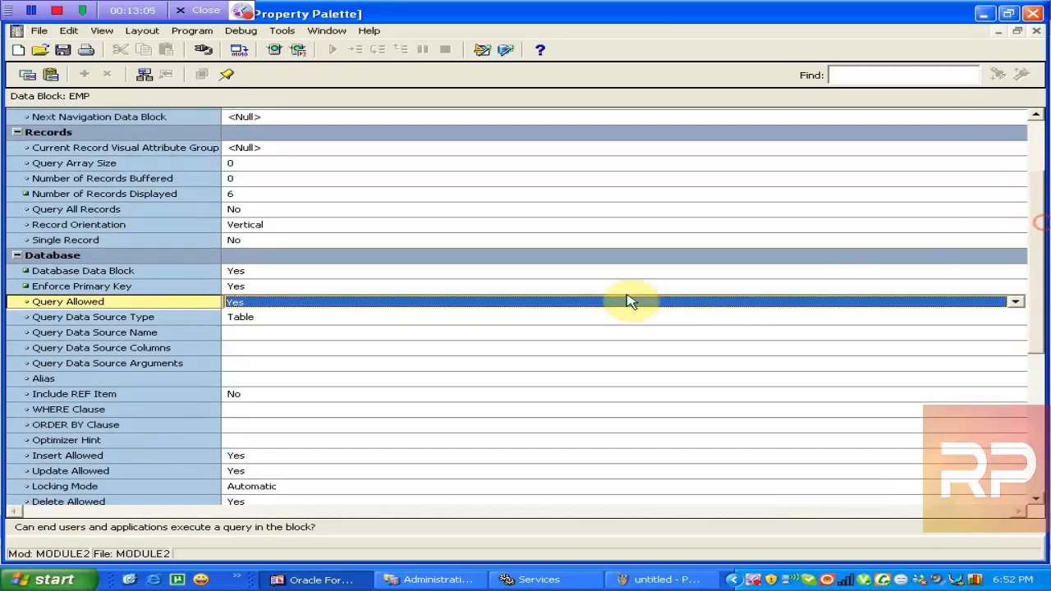
pyautogui.doubleClick(238, 302)
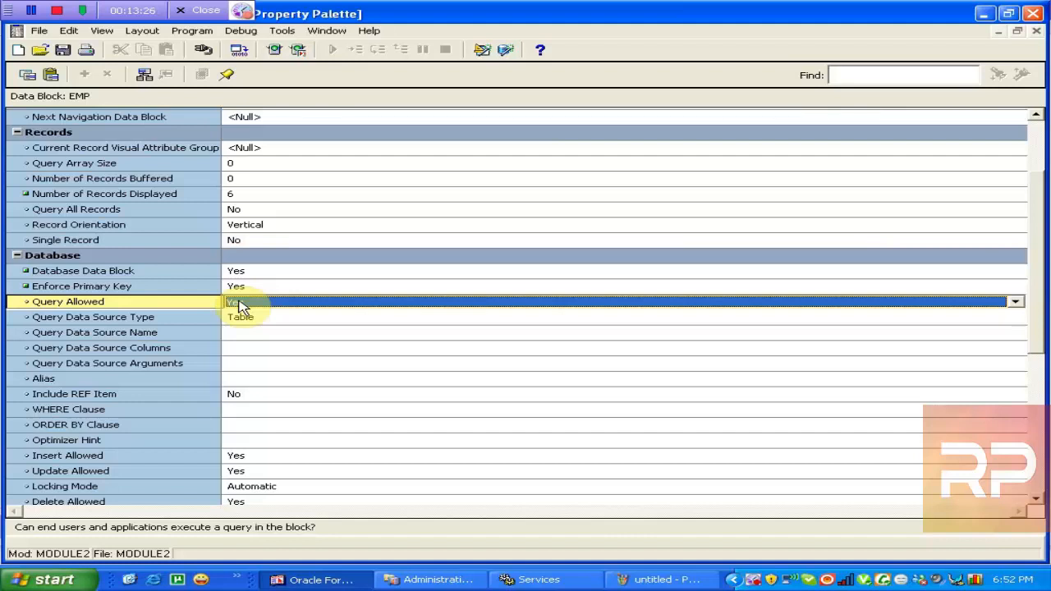
pyautogui.click(240, 305)
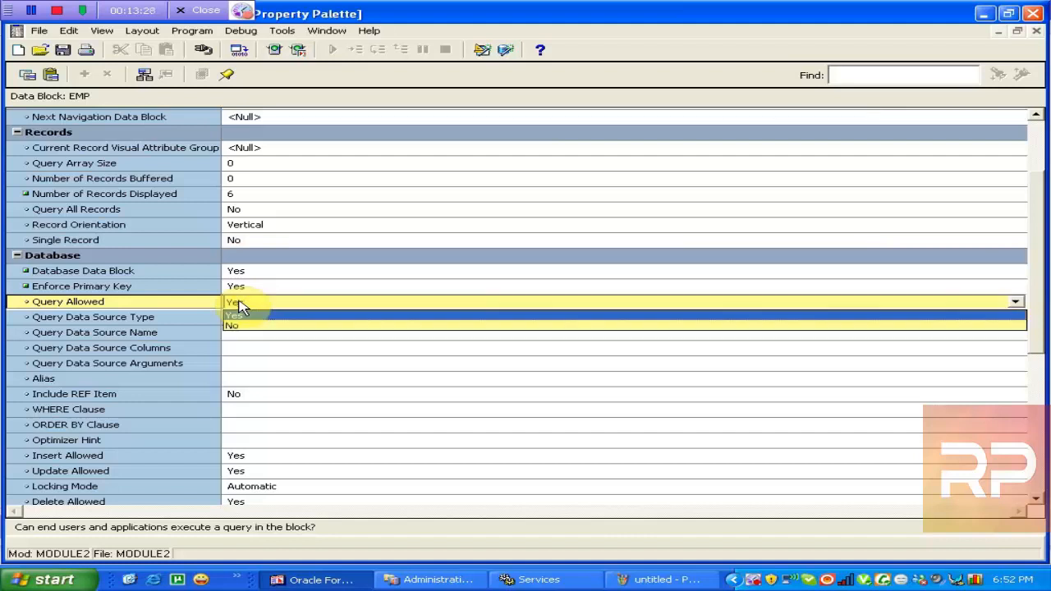
pyautogui.click(239, 305)
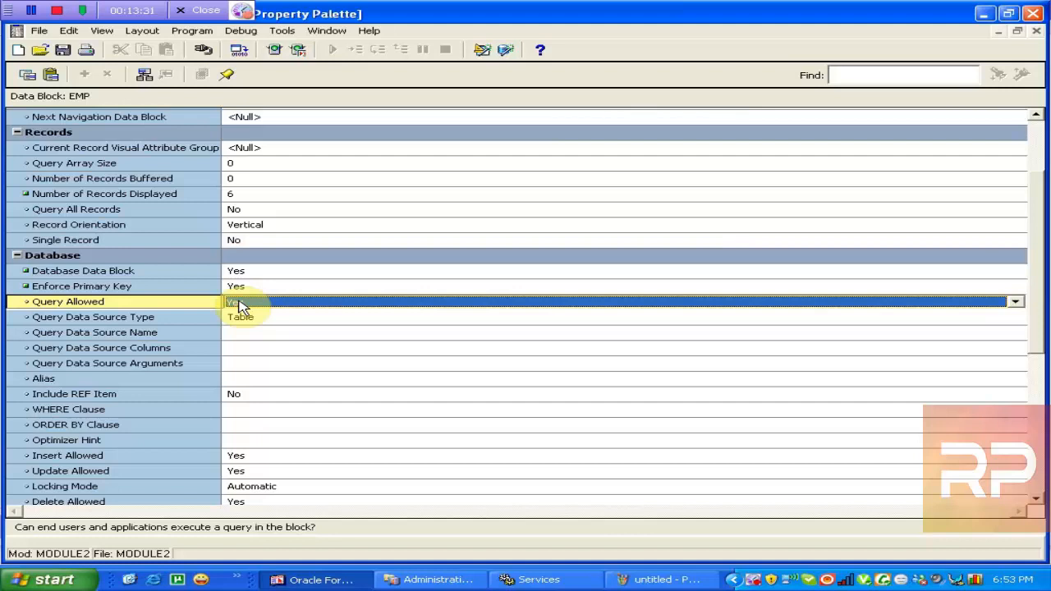
# - Review the available options of the EMP block's Query Data Source Type property, including Transactional Triggers and FROM clause query
pyautogui.click(242, 324)
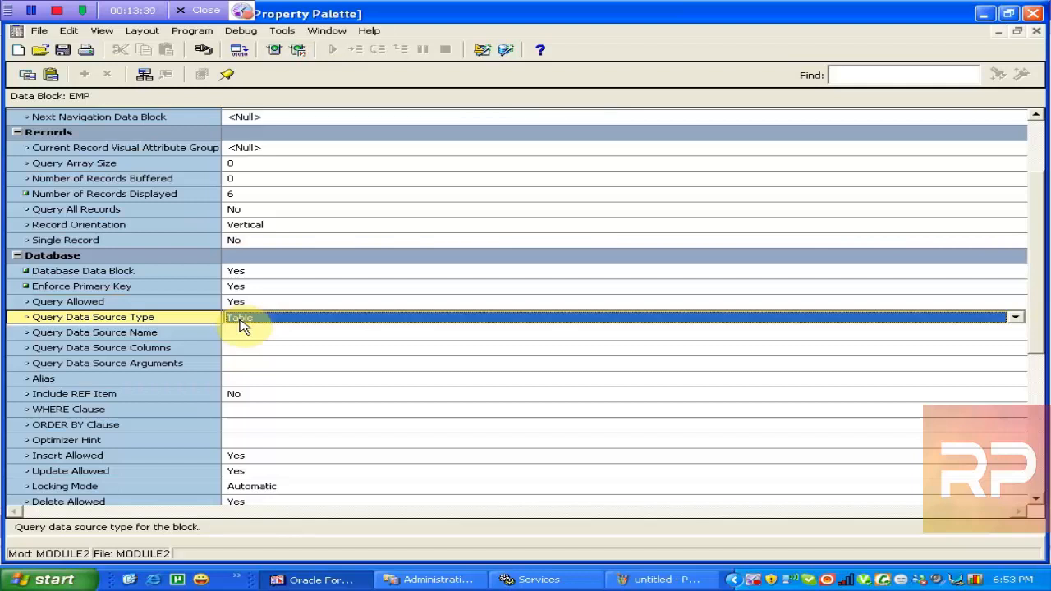
pyautogui.click(241, 321)
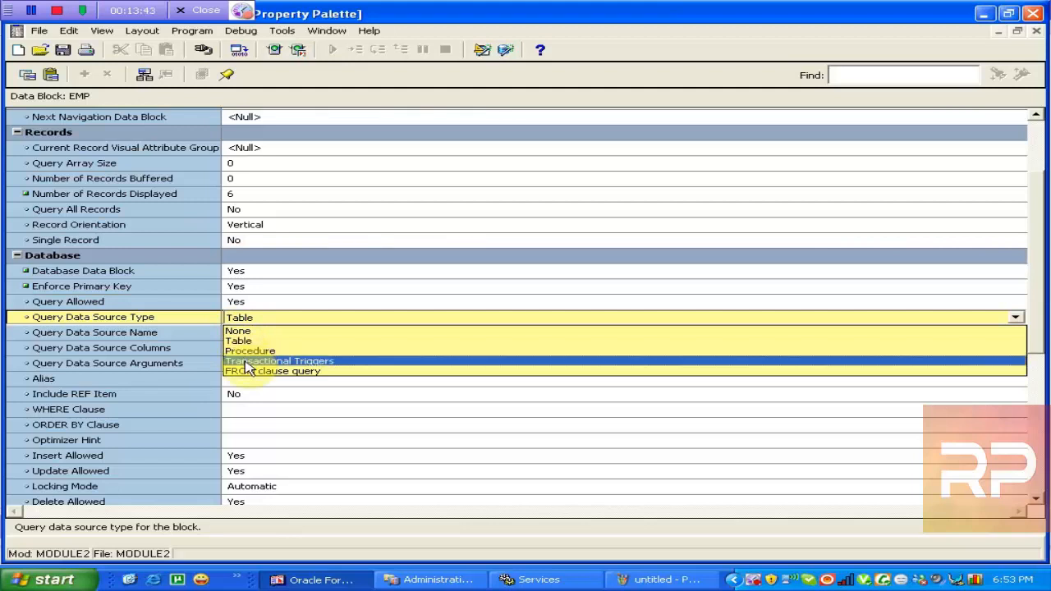
pyautogui.click(272, 320)
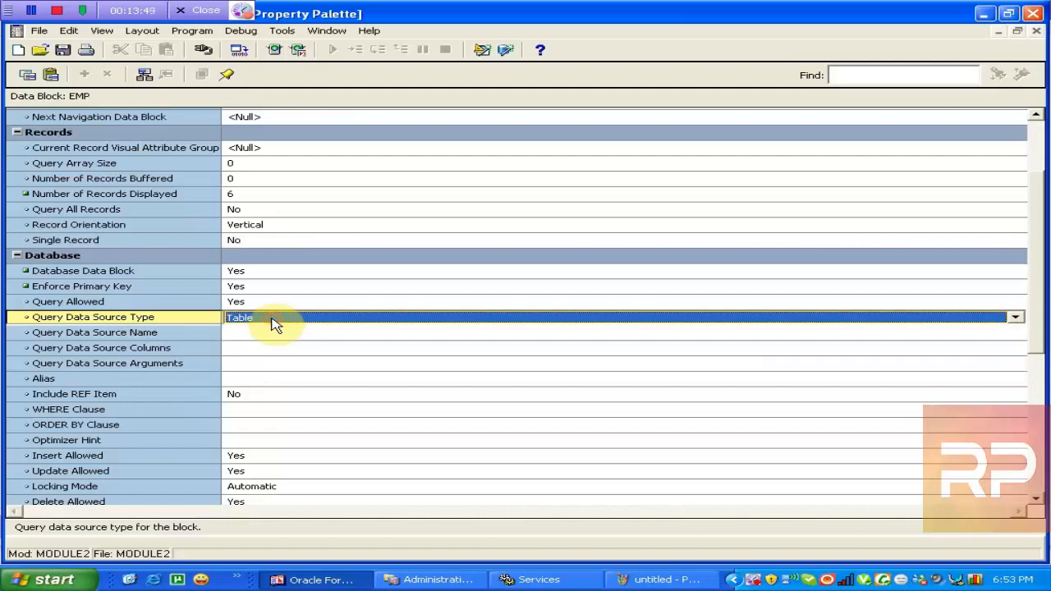
pyautogui.click(275, 322)
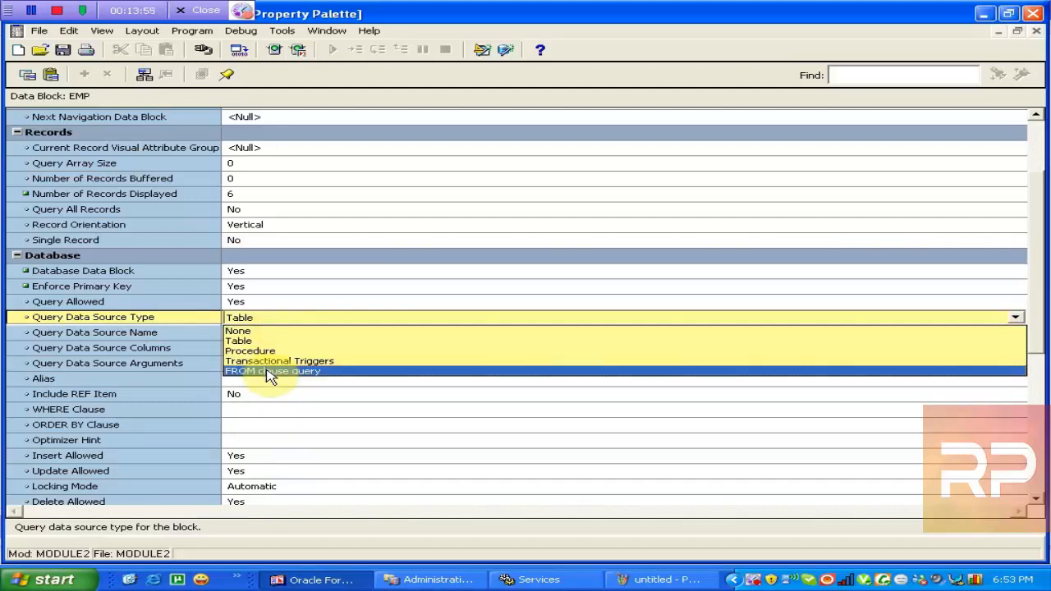
pyautogui.click(315, 317)
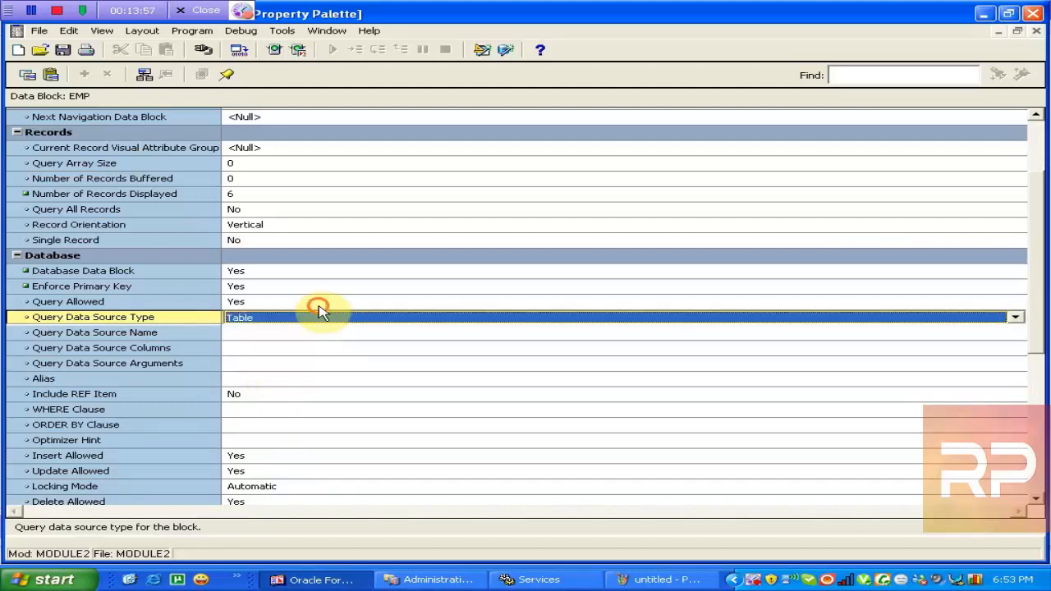
pyautogui.click(274, 323)
pyautogui.click(274, 323)
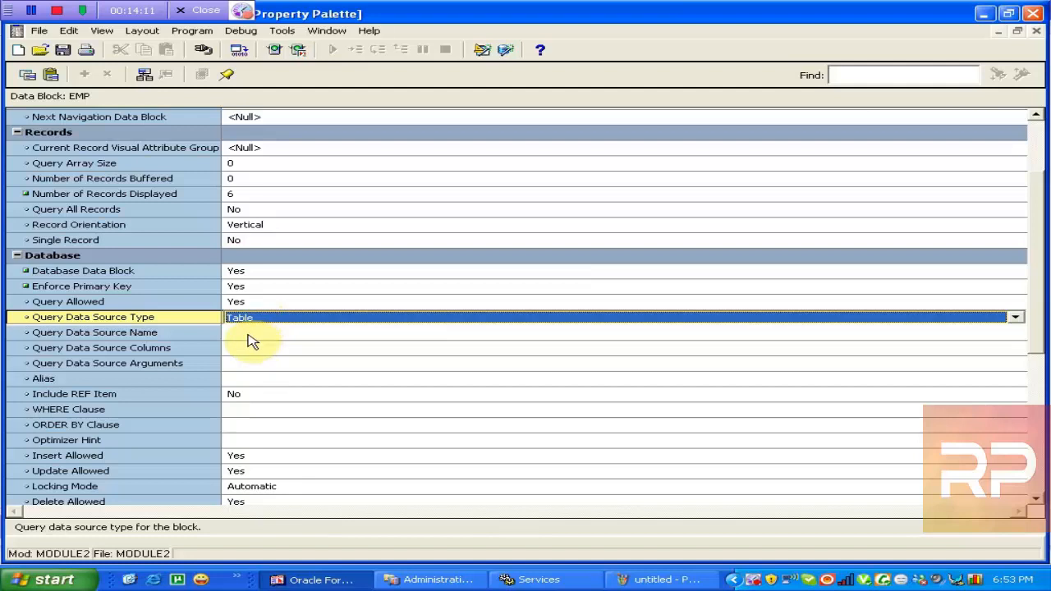
# - Set the EMP block's Query Data Source Name to emp
pyautogui.click(244, 332)
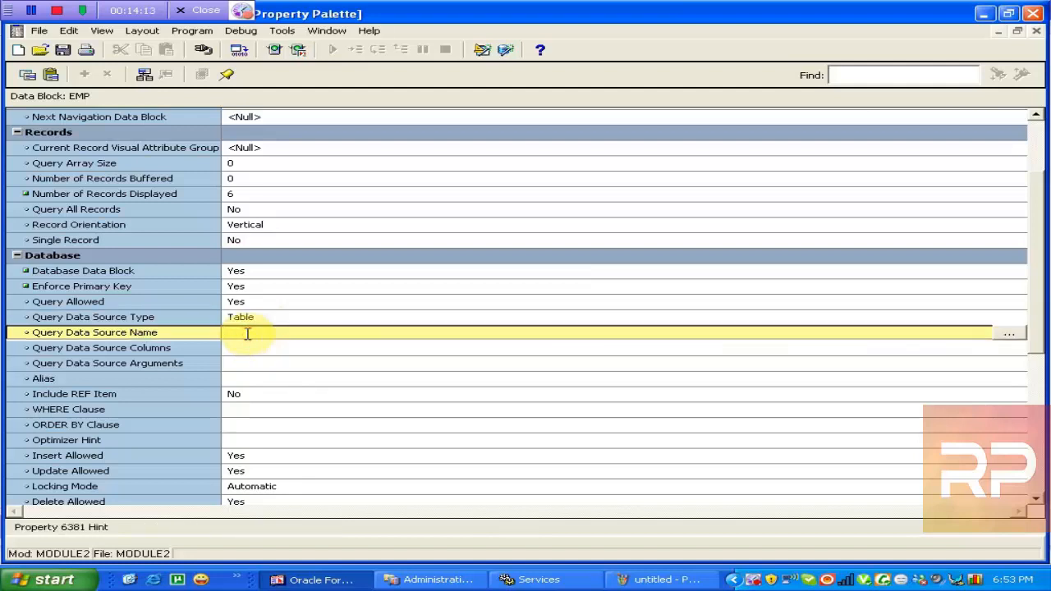
pyautogui.write('emp')
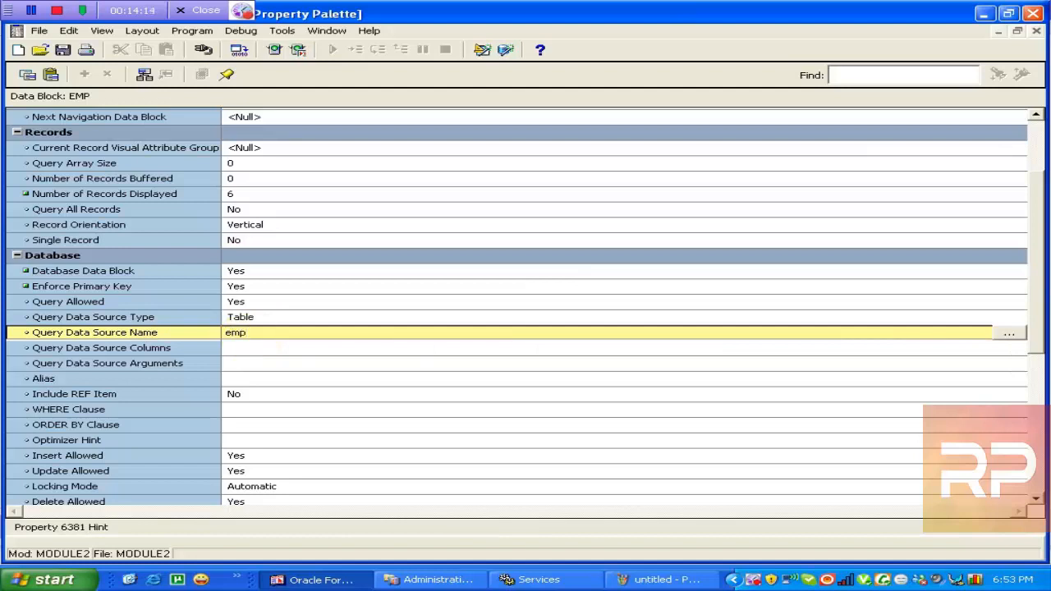
pyautogui.click(279, 316)
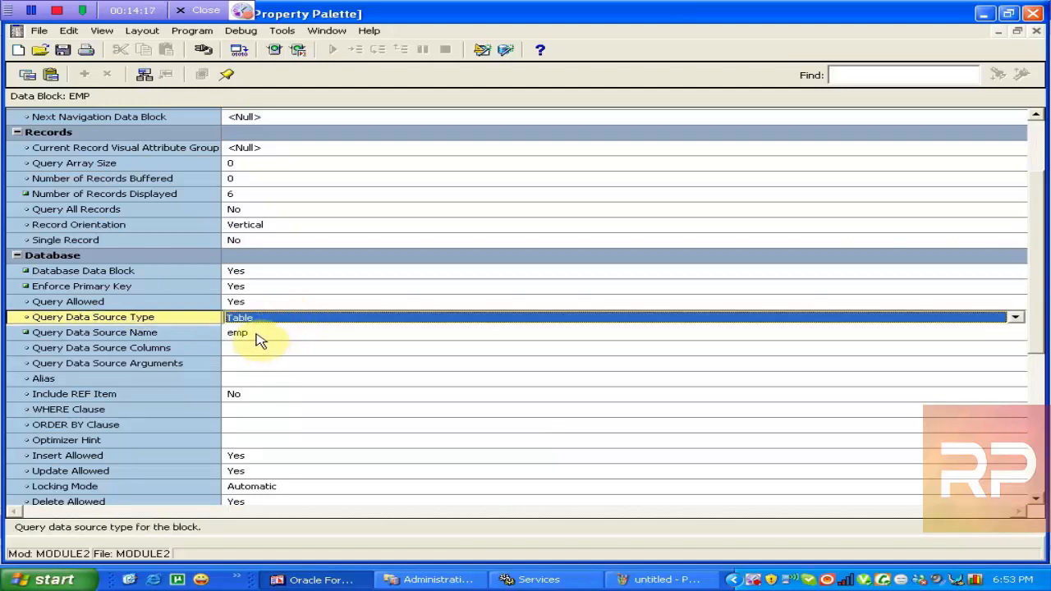
pyautogui.click(257, 336)
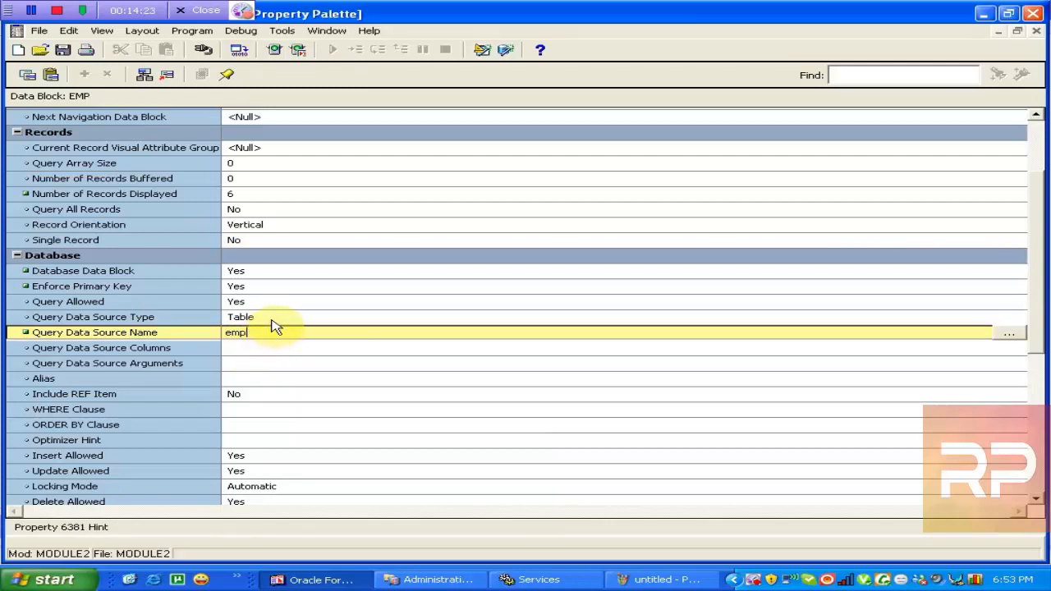
pyautogui.click(273, 319)
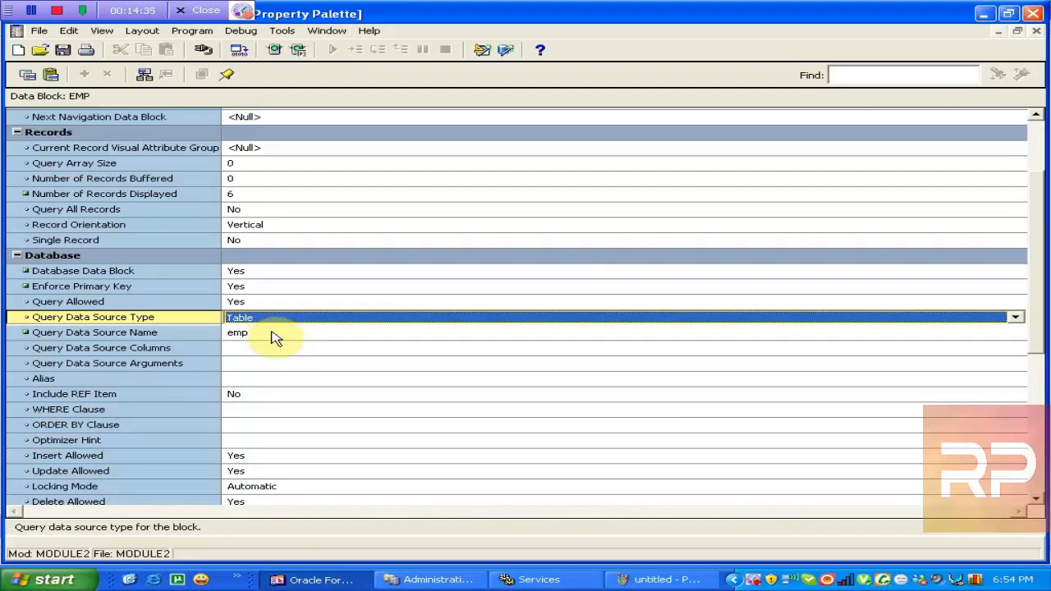
pyautogui.click(270, 333)
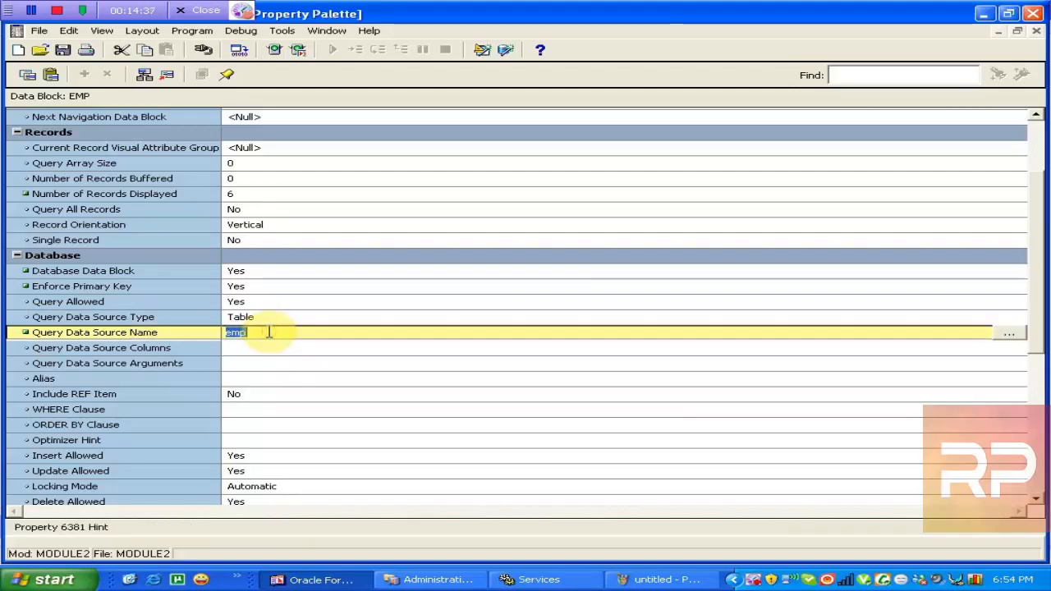
# - Open the EMP block's Query Data Source Columns and add a mandatory EMPNO column of type NUMBER with precision 4
pyautogui.click(259, 349)
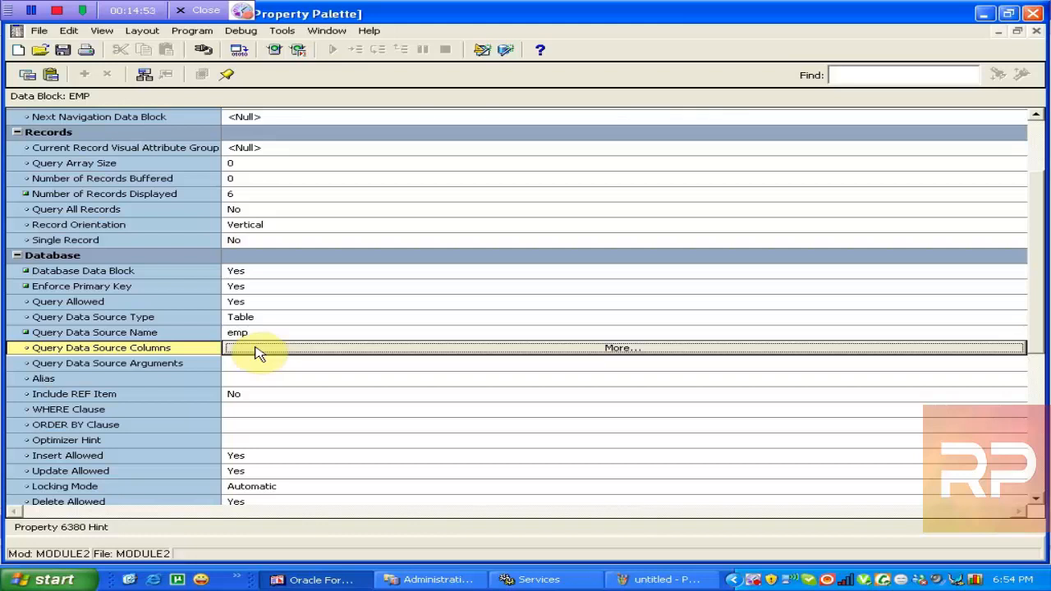
pyautogui.click(256, 351)
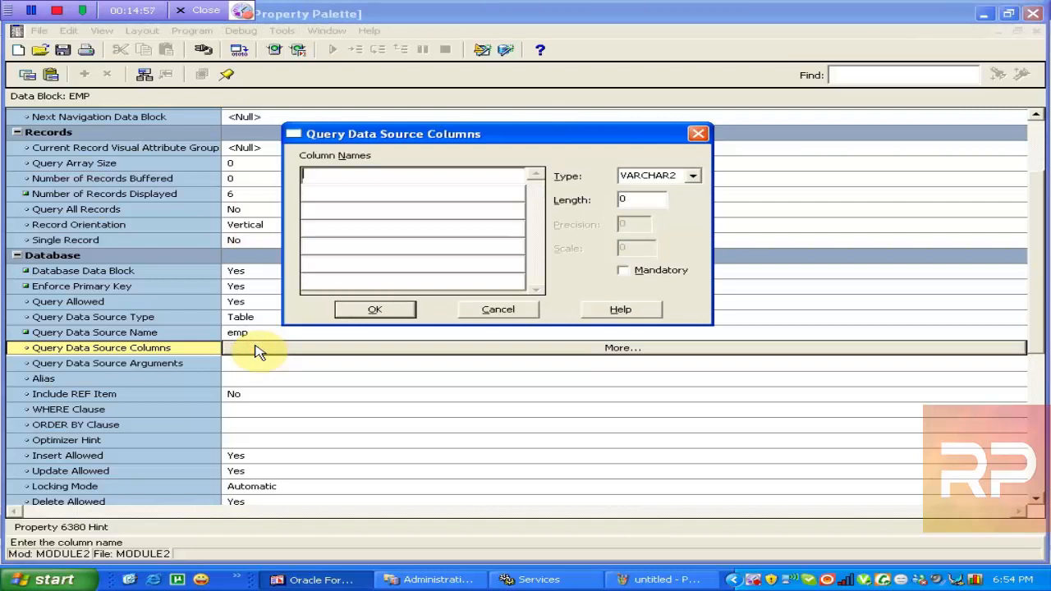
pyautogui.write('EMPNO')
pyautogui.click(694, 177)
pyautogui.click(674, 205)
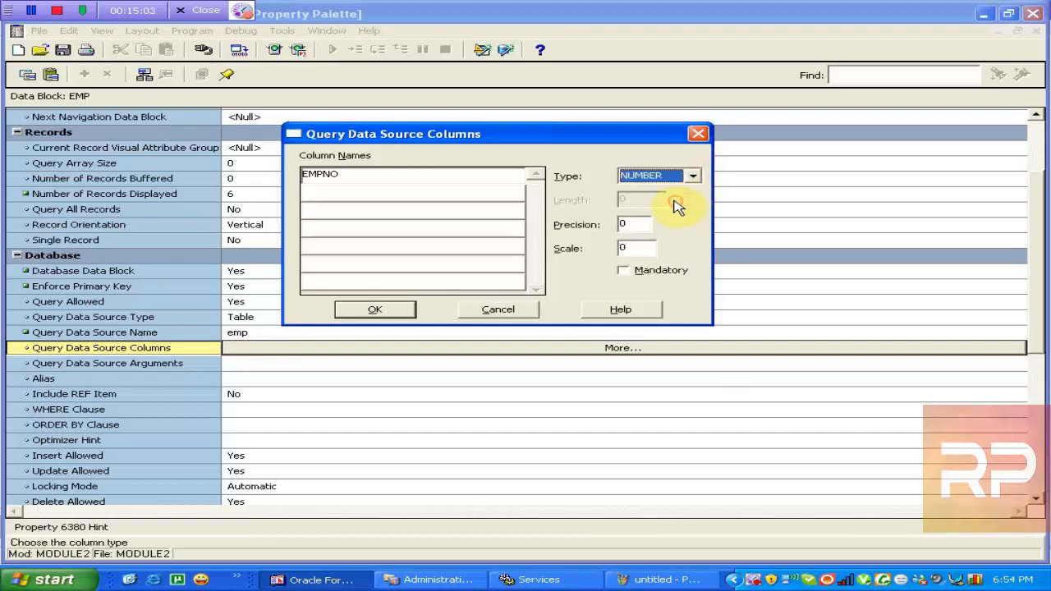
pyautogui.click(633, 225)
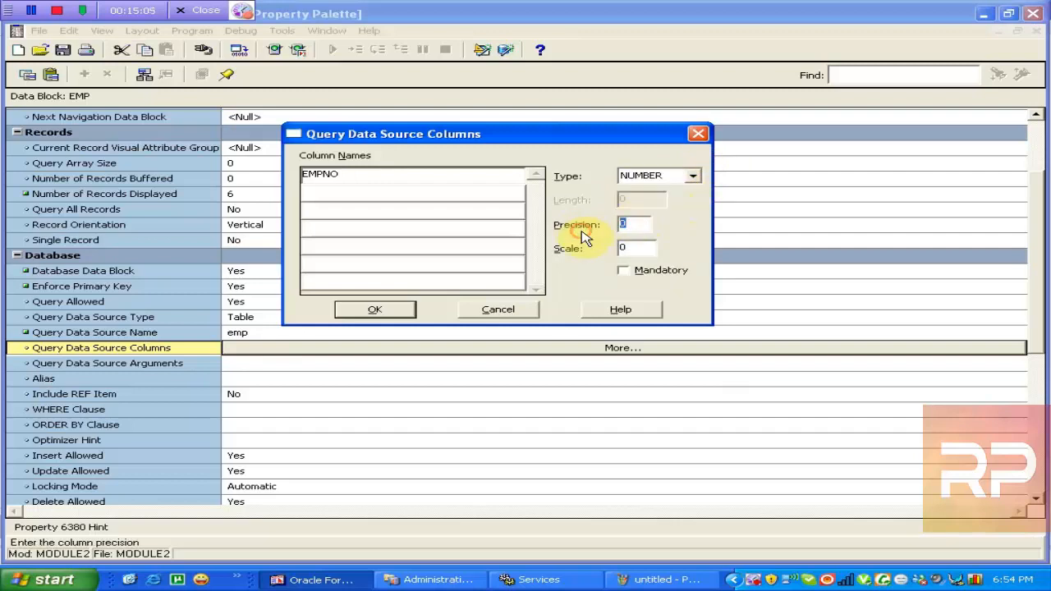
pyautogui.write('4')
pyautogui.click(632, 272)
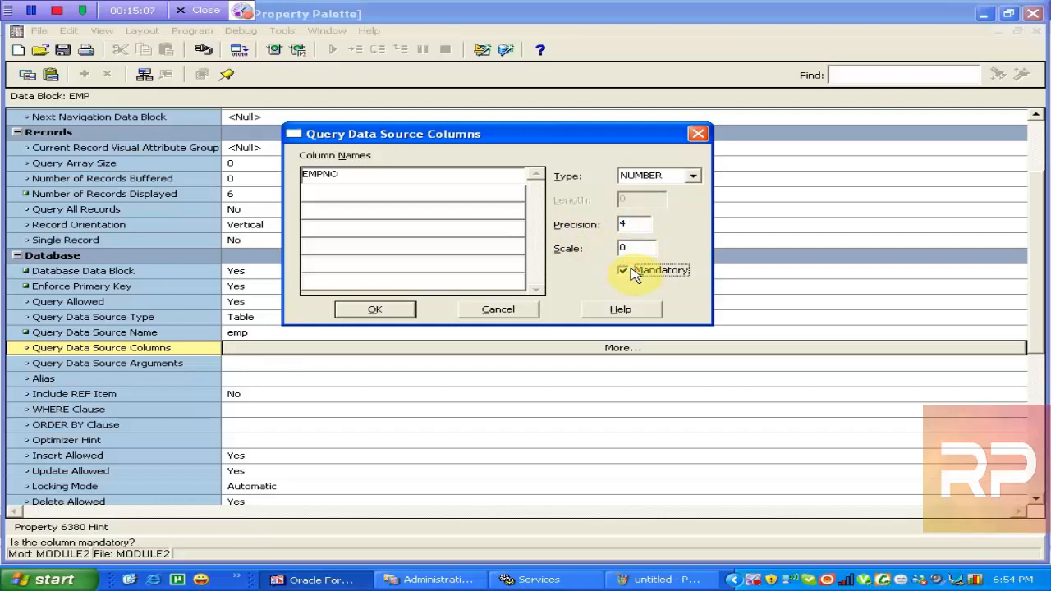
# - Add a second query data source column named ENAME, of type VARCHAR2 with length 30
pyautogui.click(375, 191)
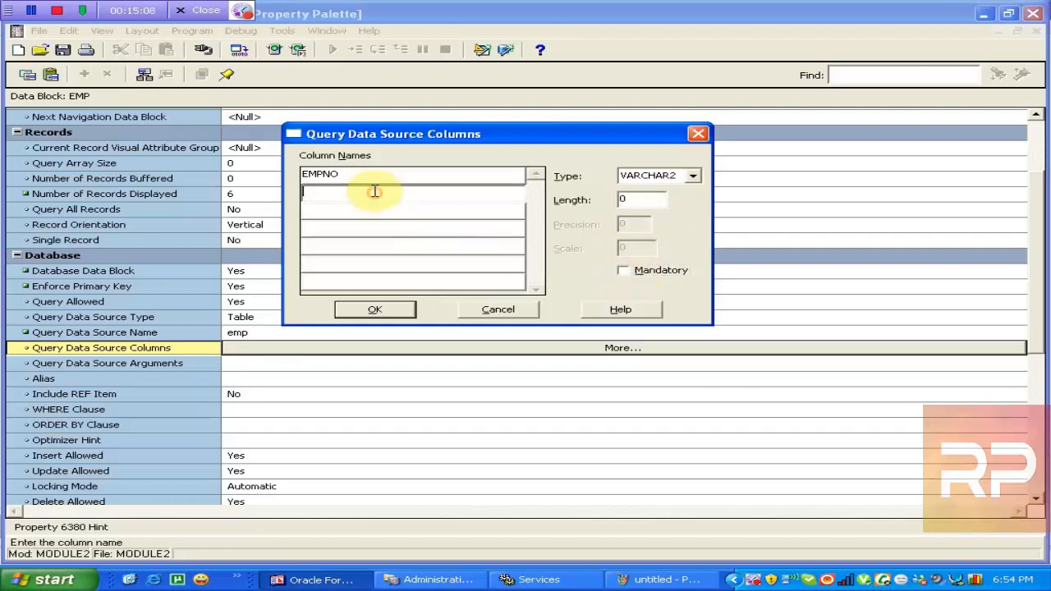
pyautogui.write('ENAME')
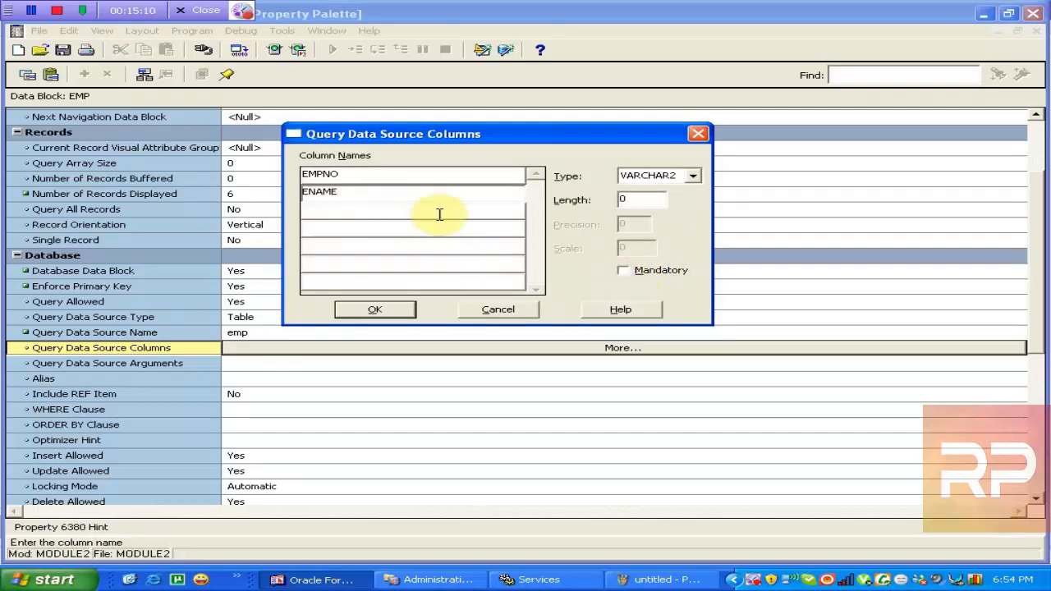
pyautogui.click(637, 199)
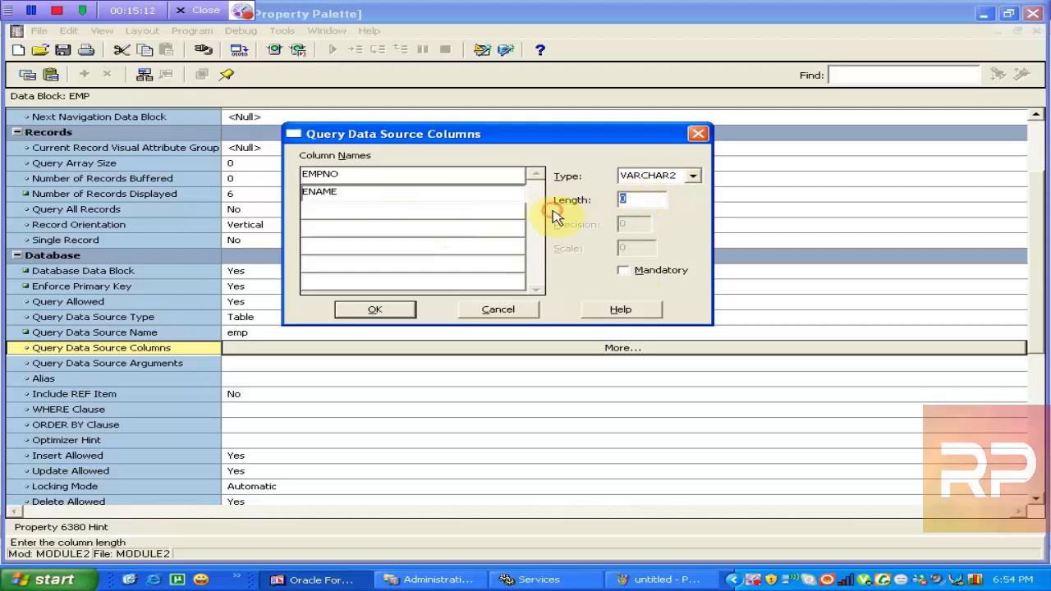
pyautogui.write('30')
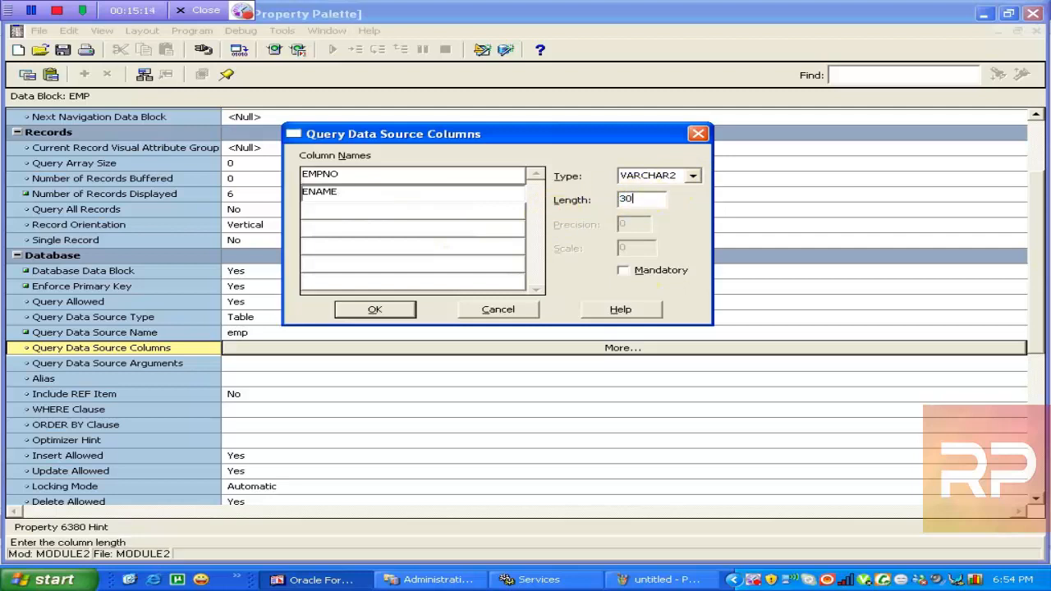
# - Add a third query data source column named JOB, of type VARCHAR2 with length 30
pyautogui.click(362, 211)
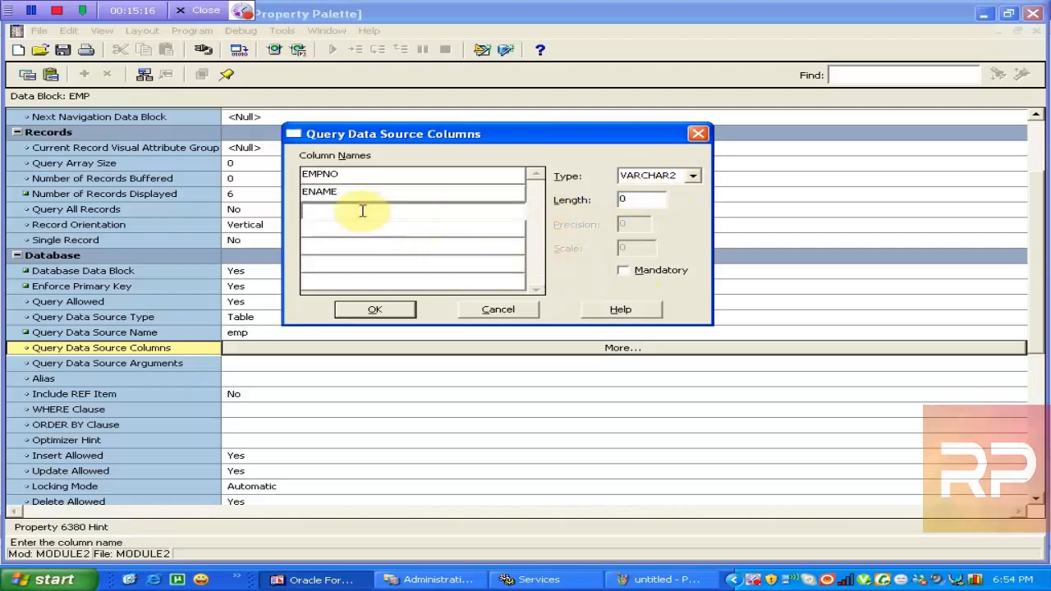
pyautogui.write('HO')
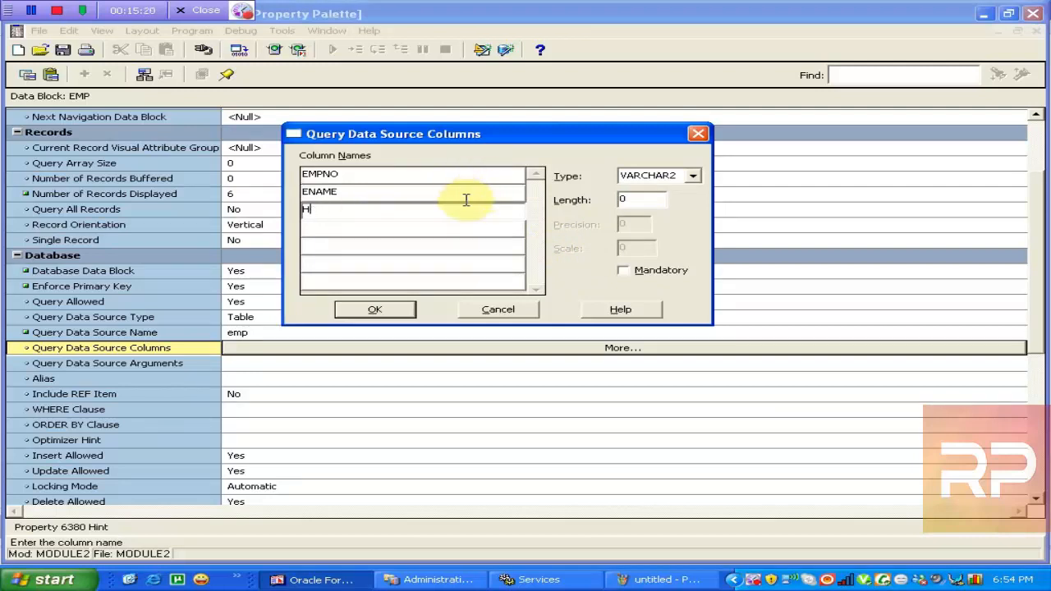
pyautogui.press('BackSpace')
pyautogui.write('JOB')
pyautogui.click(642, 200)
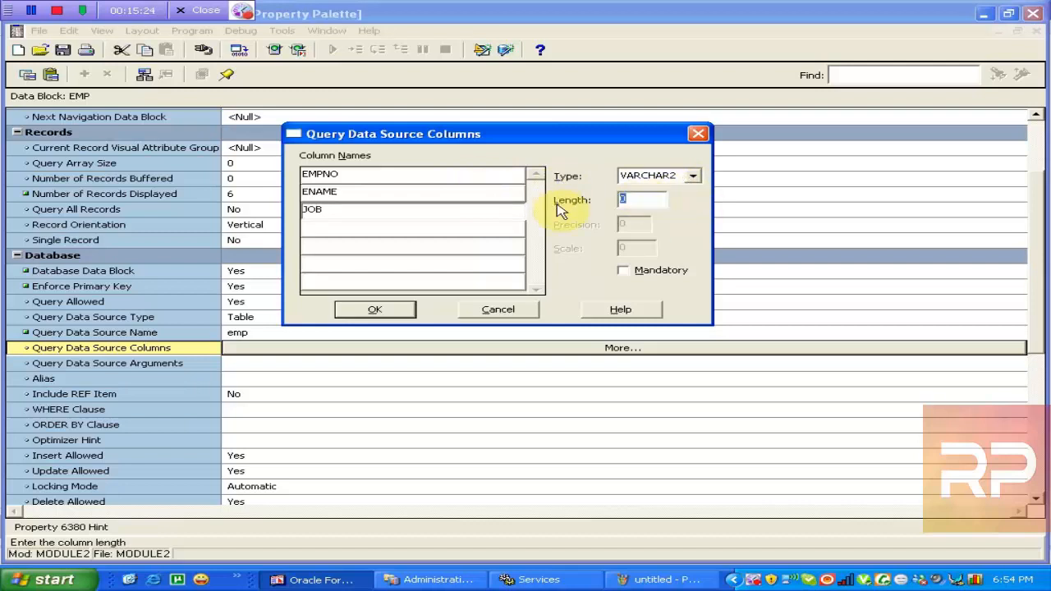
pyautogui.write('3')
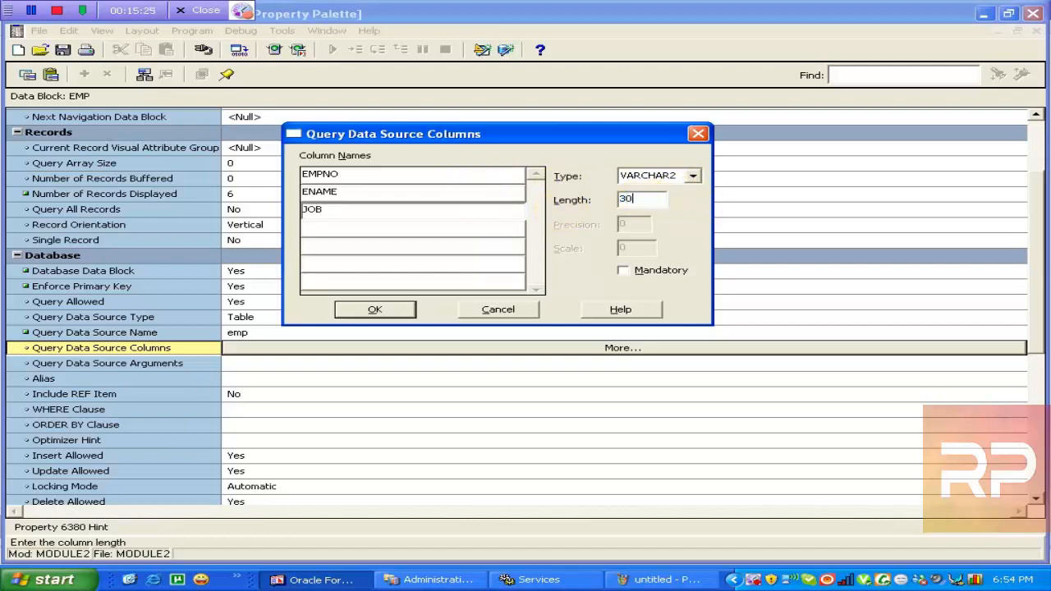
# - Add a fourth query data source column named HIREDATE, of type DATE
pyautogui.click(376, 229)
pyautogui.write('HIREDA')
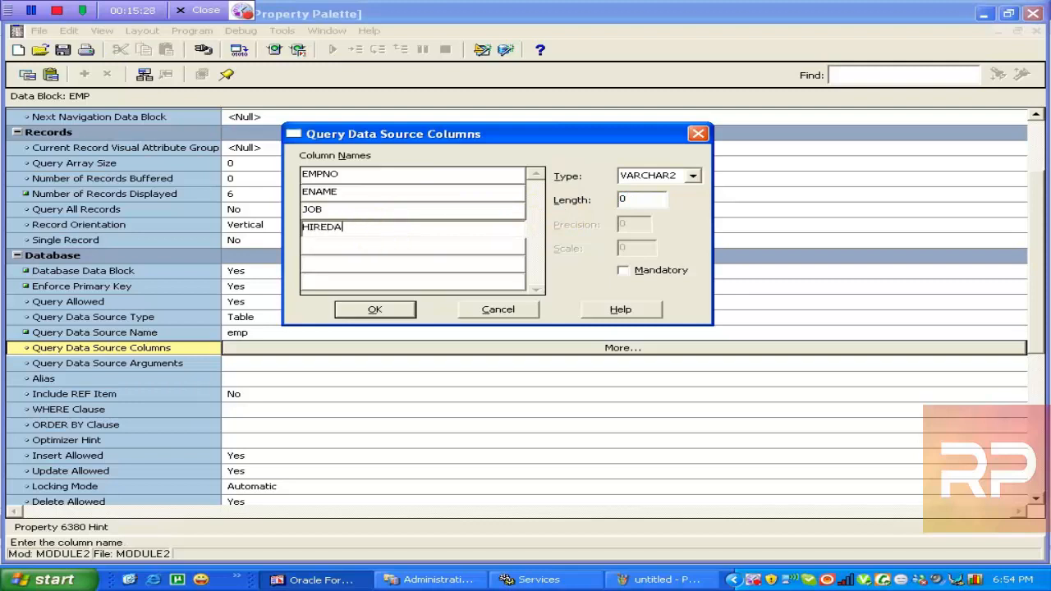
pyautogui.write('TE')
pyautogui.click(692, 175)
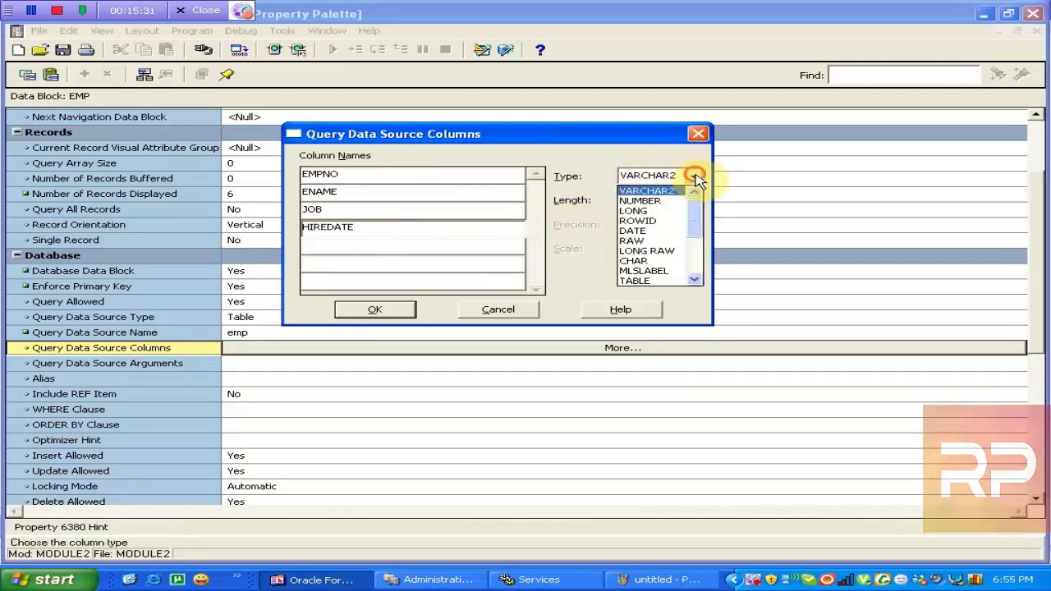
pyautogui.click(663, 232)
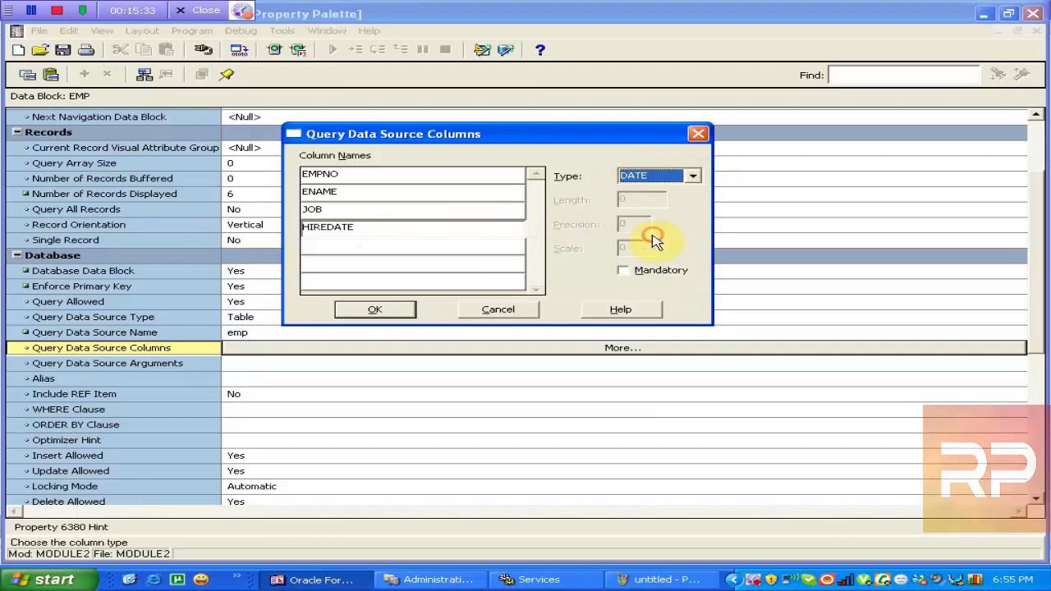
# - Add a query data source column named SAL, of type NUMBER with precision 7 and scale 2
pyautogui.click(324, 242)
pyautogui.write('SAL')
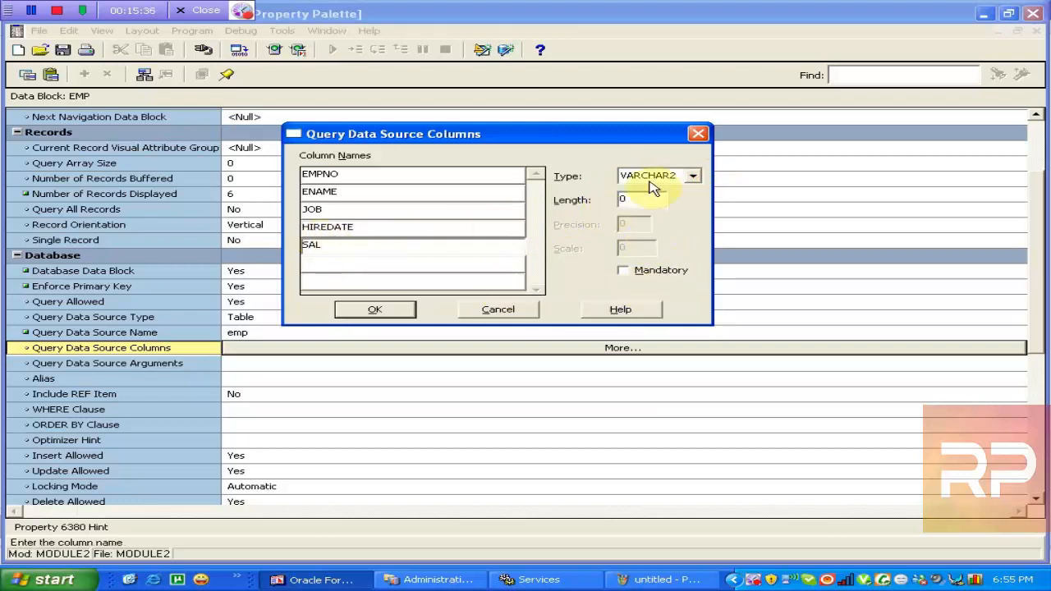
pyautogui.click(649, 177)
pyautogui.click(653, 217)
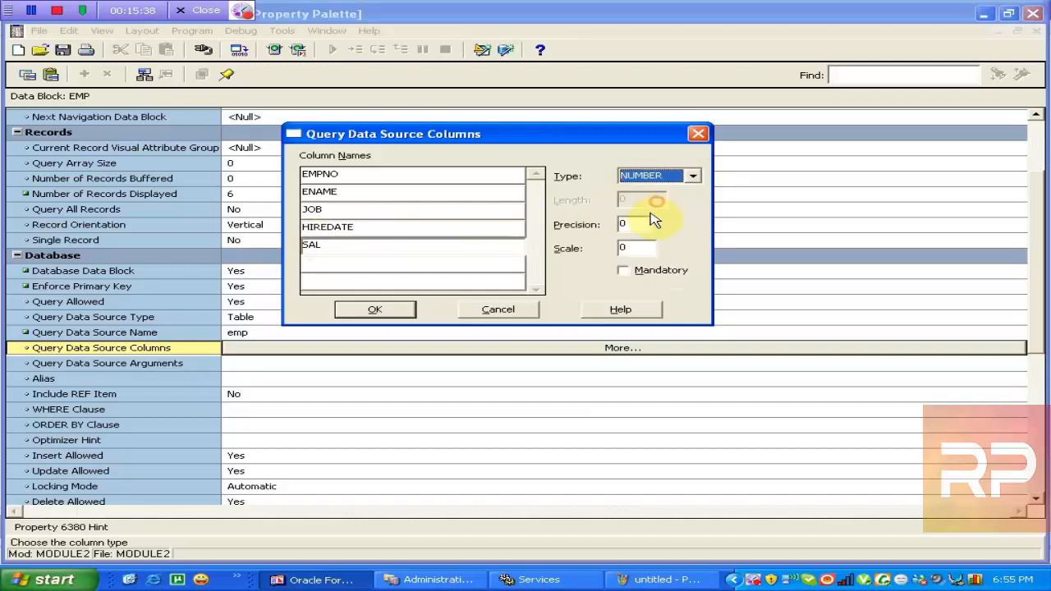
pyautogui.click(633, 223)
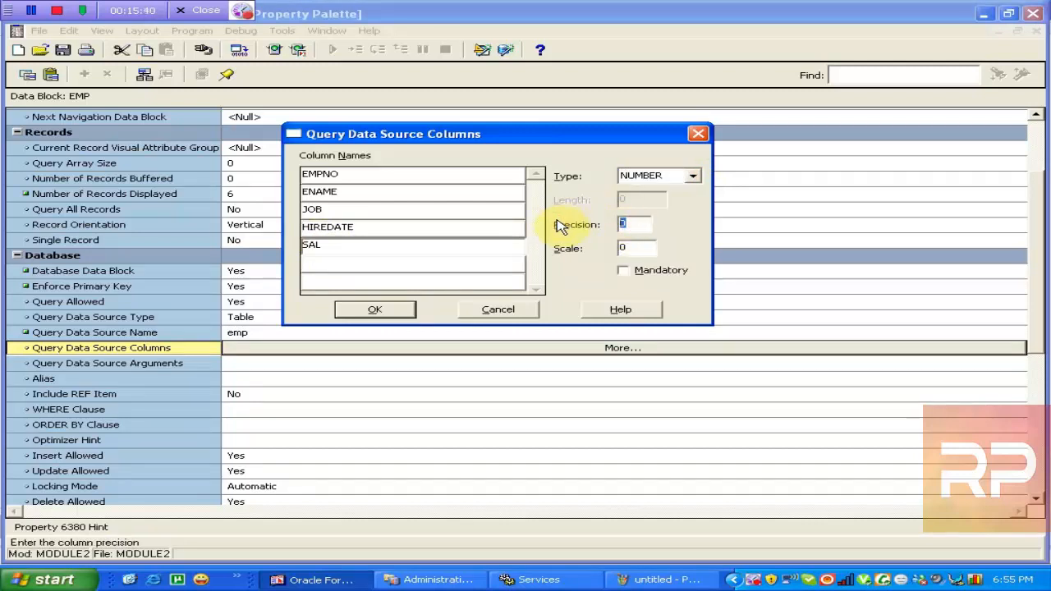
pyautogui.write('7')
pyautogui.click(626, 247)
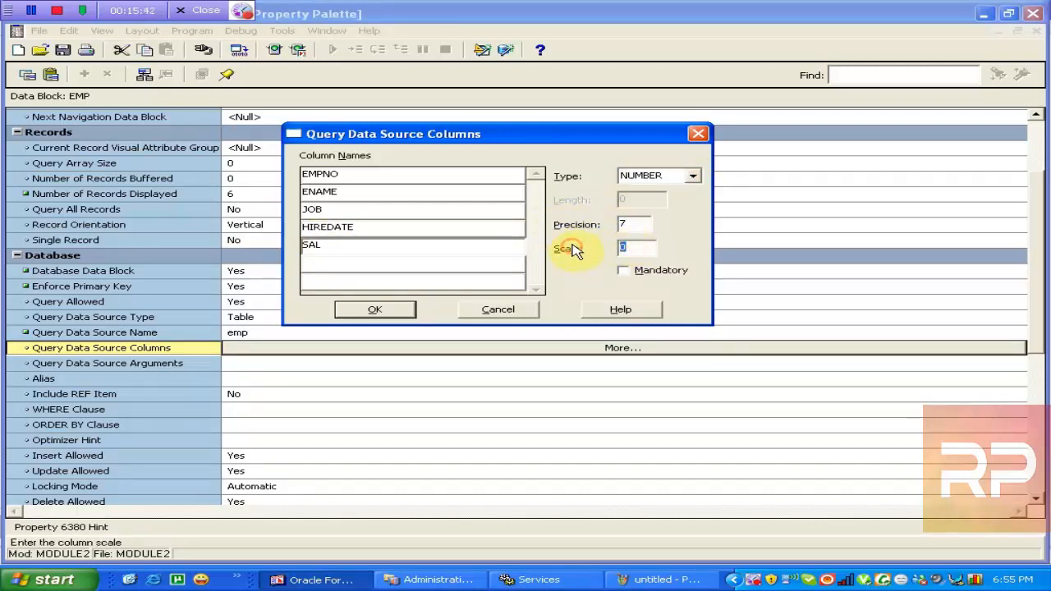
pyautogui.write('2')
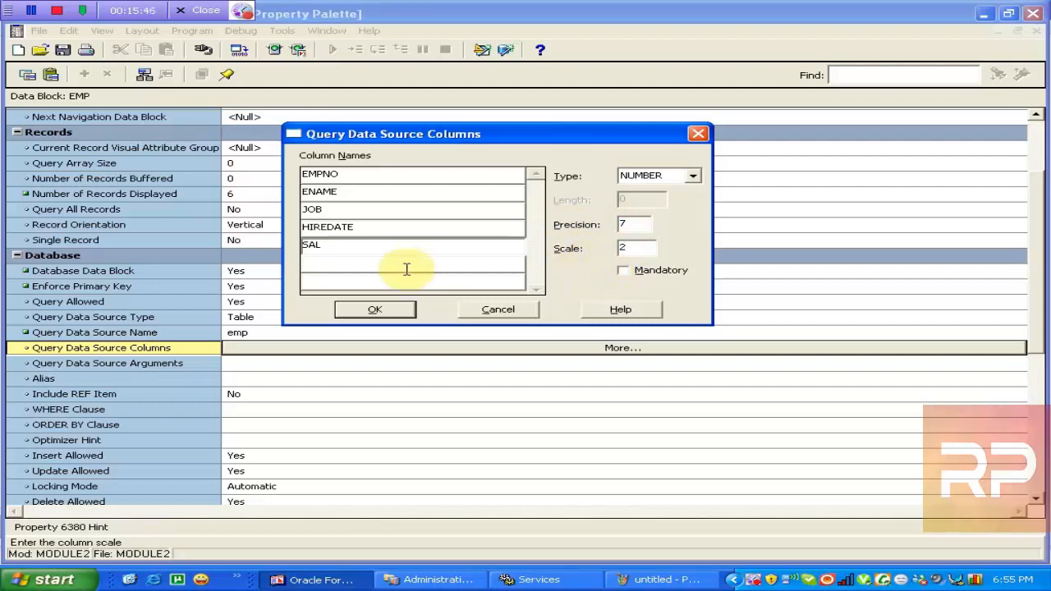
# - Add a query data source column named COMM, of type NUMBER with precision 7 and scale 2
pyautogui.click(378, 267)
pyautogui.write('COMM')
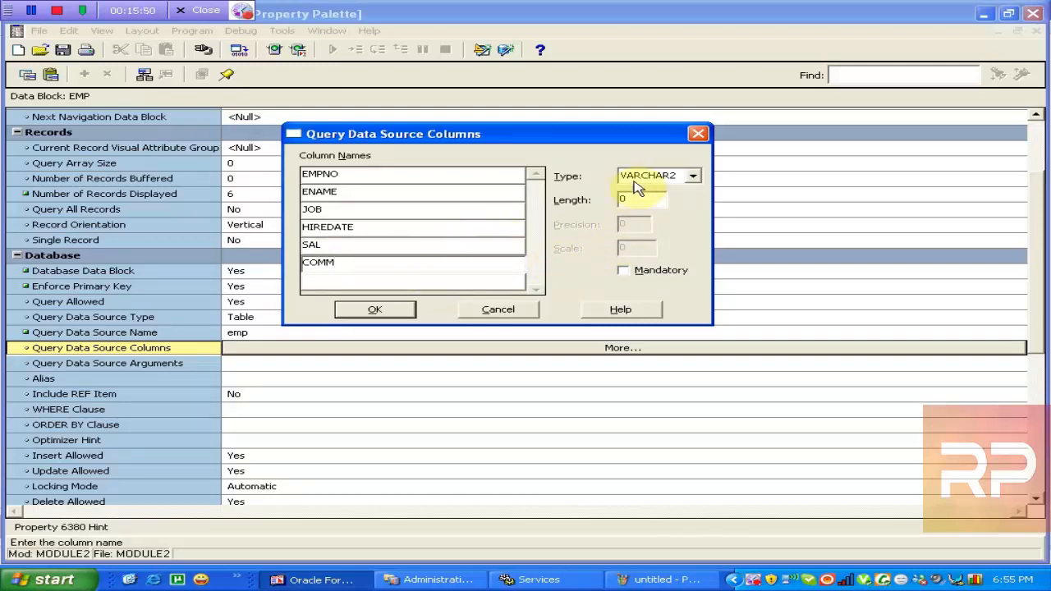
pyautogui.click(689, 177)
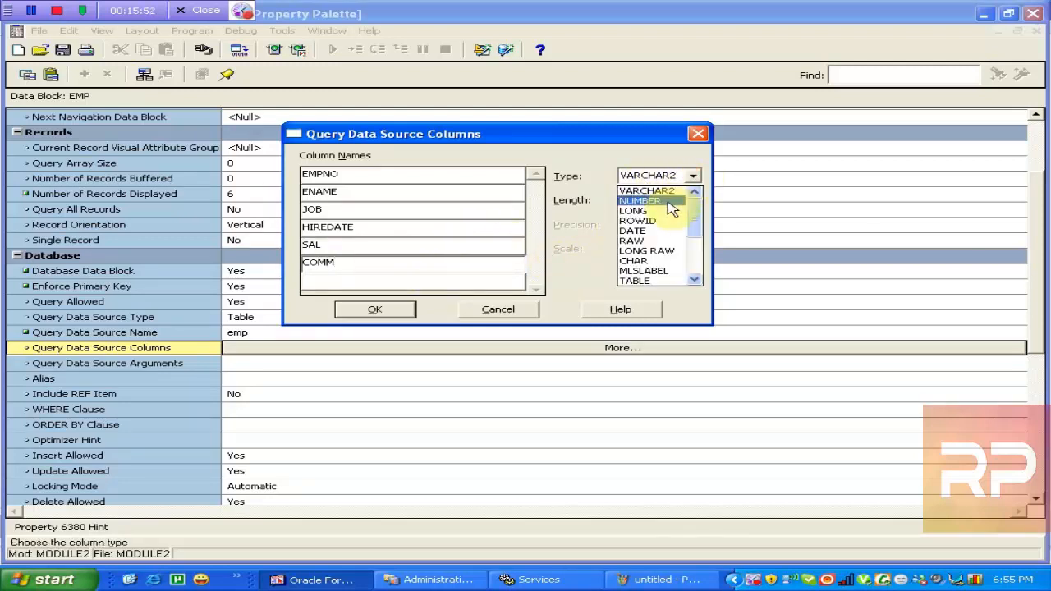
pyautogui.click(664, 203)
pyautogui.click(643, 228)
pyautogui.moveTo(644, 230); pyautogui.dragTo(567, 246)
pyautogui.write('7')
pyautogui.write('2')
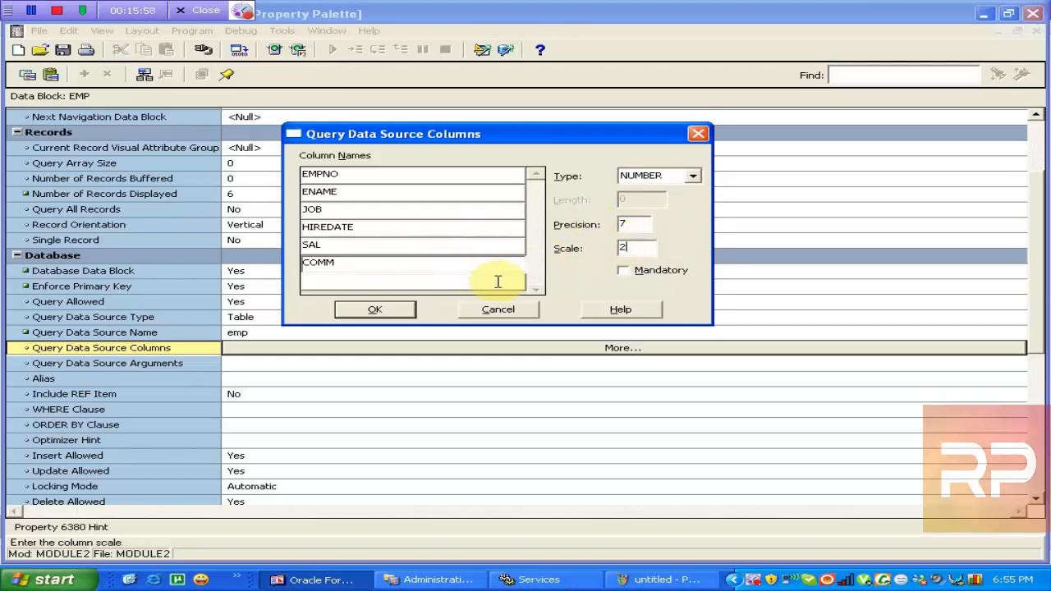
# - Add a query data source column named DEPTNO, of type NUMBER with precision 2, and accept the column list
pyautogui.click(376, 280)
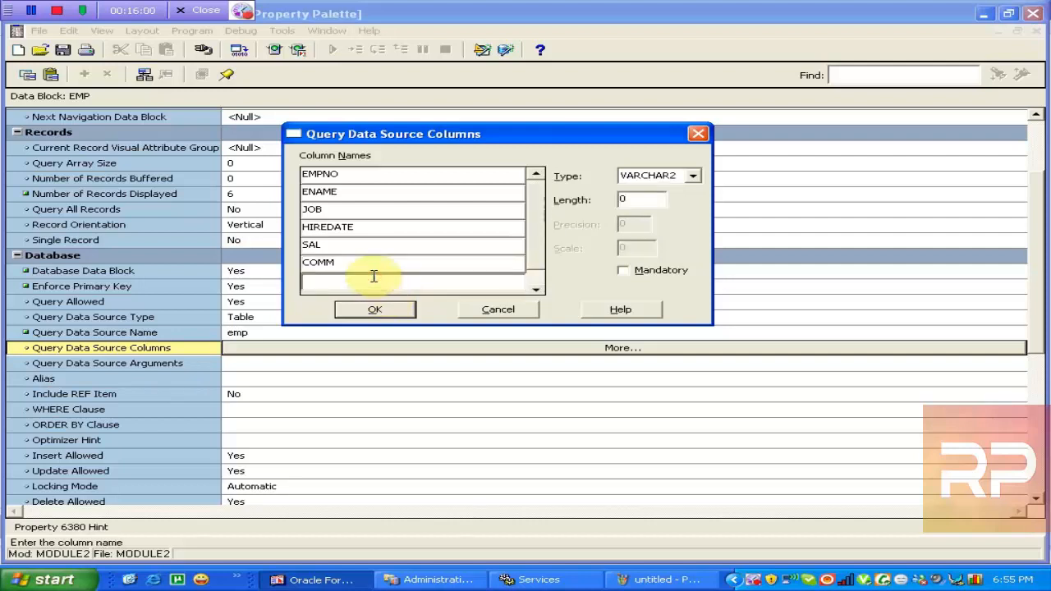
pyautogui.write('DEPTNO')
pyautogui.click(693, 176)
pyautogui.click(661, 200)
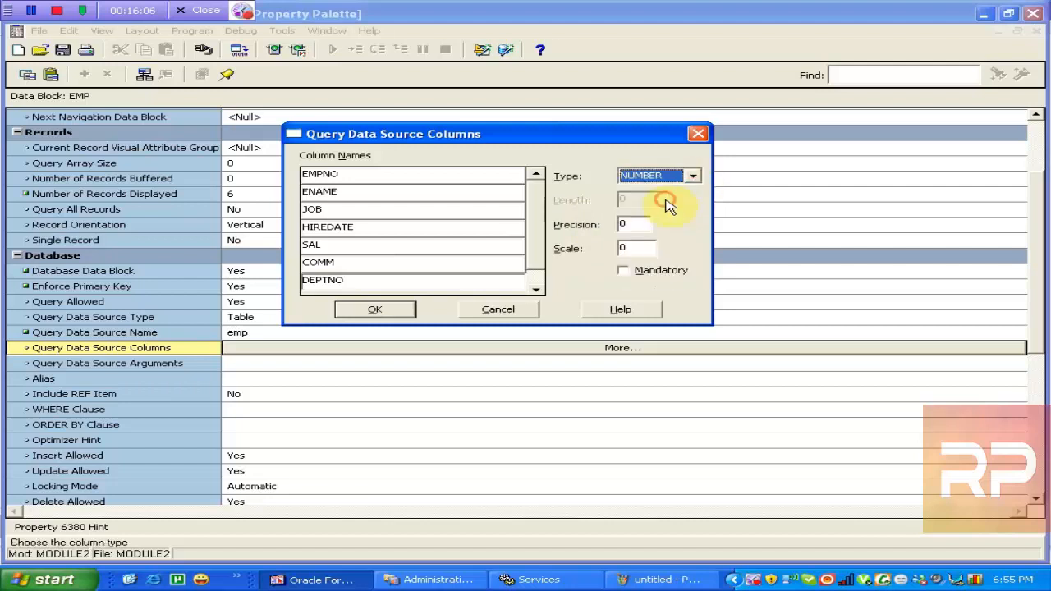
pyautogui.click(637, 227)
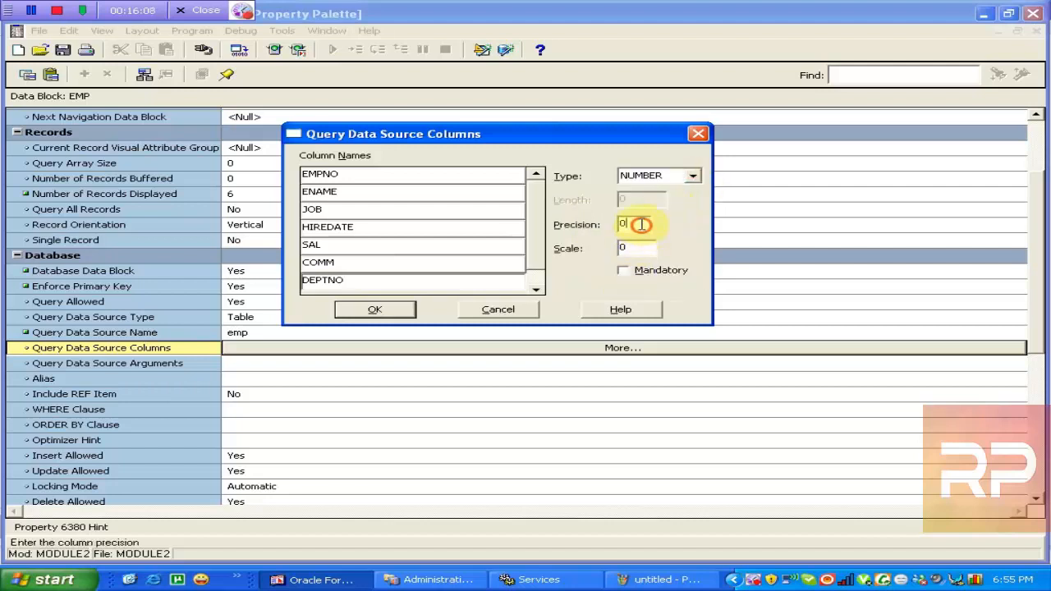
pyautogui.write('2')
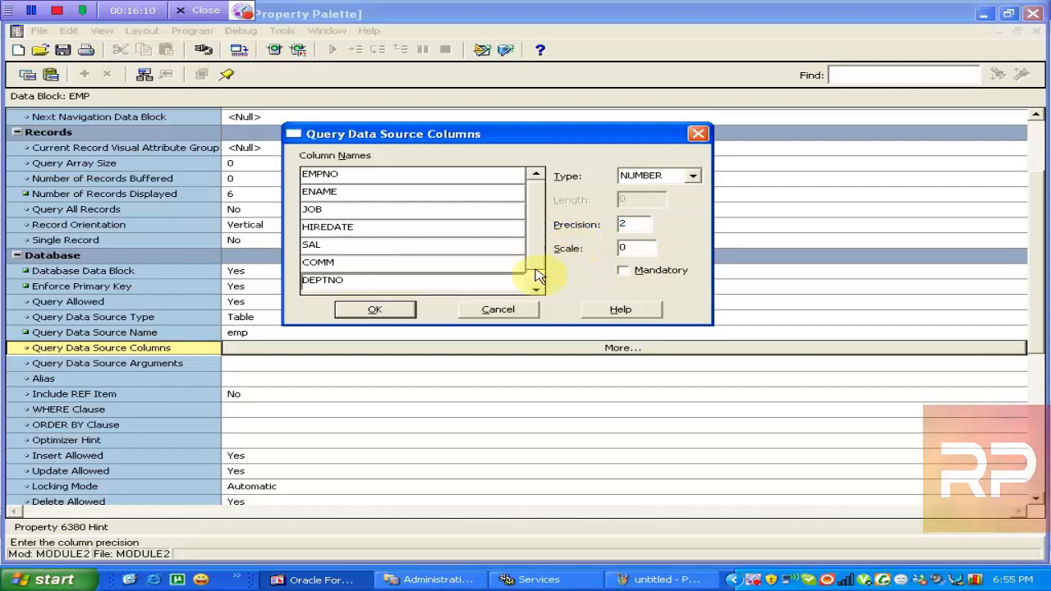
pyautogui.click(393, 312)
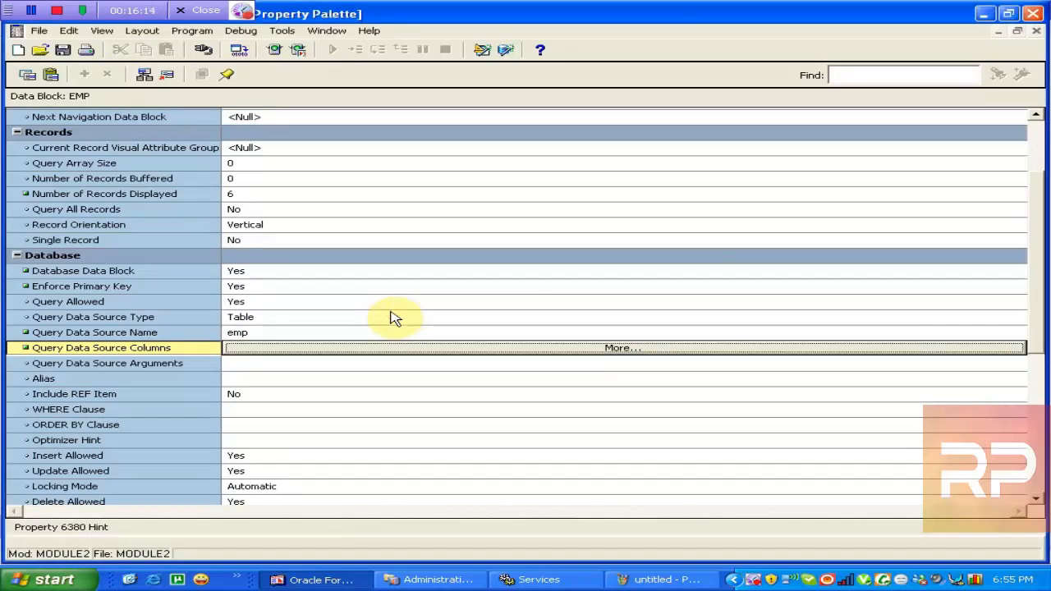
# - Reopen the EMP block's Query Data Source Columns, remove the HIREDATE column and accept the list
pyautogui.click(262, 319)
pyautogui.click(261, 336)
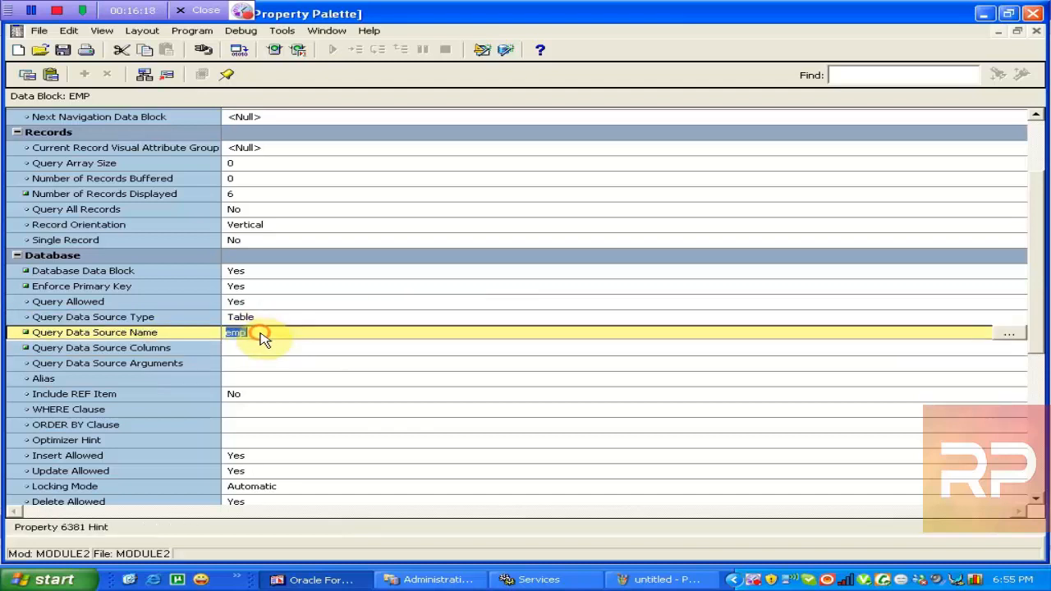
pyautogui.click(255, 353)
pyautogui.click(254, 353)
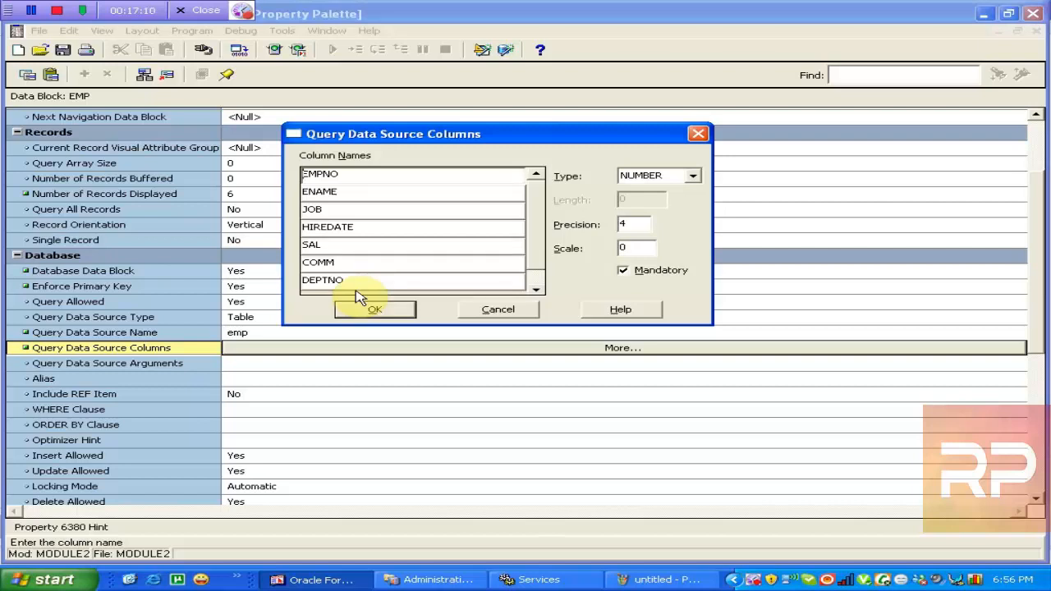
pyautogui.click(391, 230)
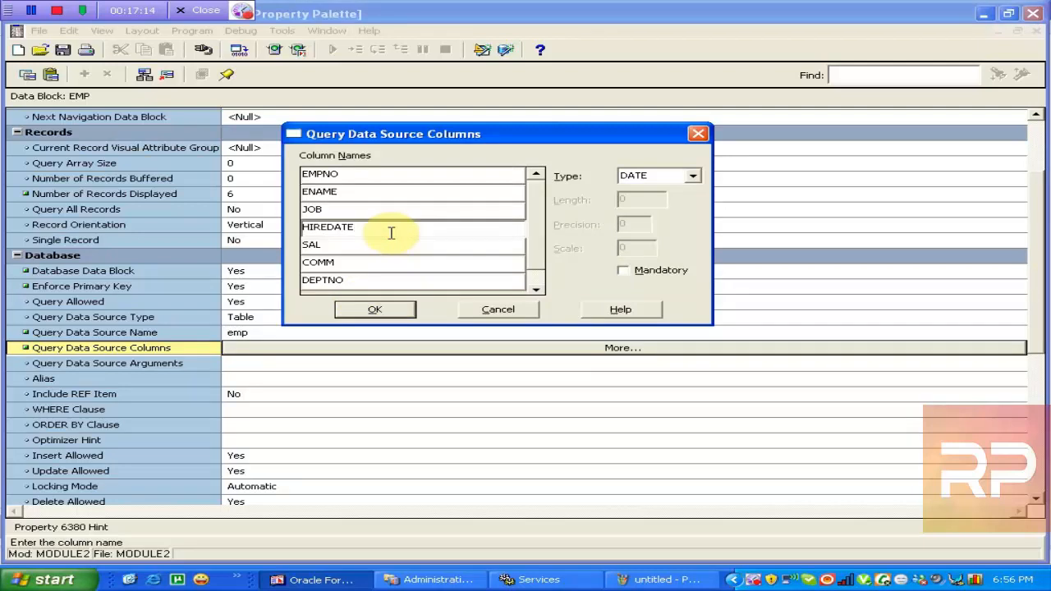
pyautogui.press('BackSpace')
pyautogui.press('BackSpace')
pyautogui.press('BackSpace')
pyautogui.press('BackSpace')
pyautogui.press('BackSpace')
pyautogui.press('BackSpace')
pyautogui.press('BackSpace')
pyautogui.click(364, 208)
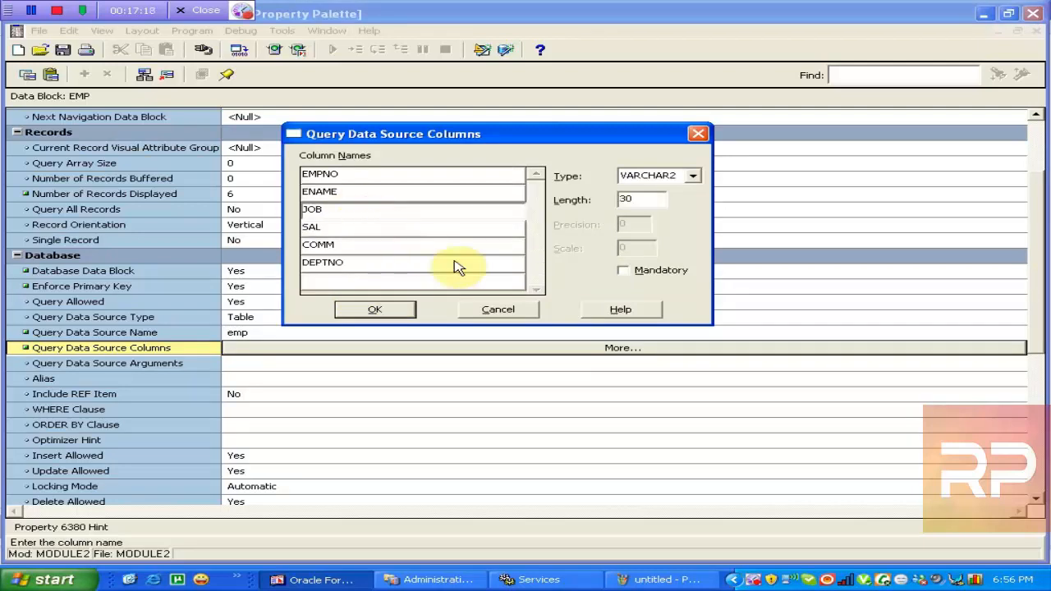
pyautogui.click(391, 314)
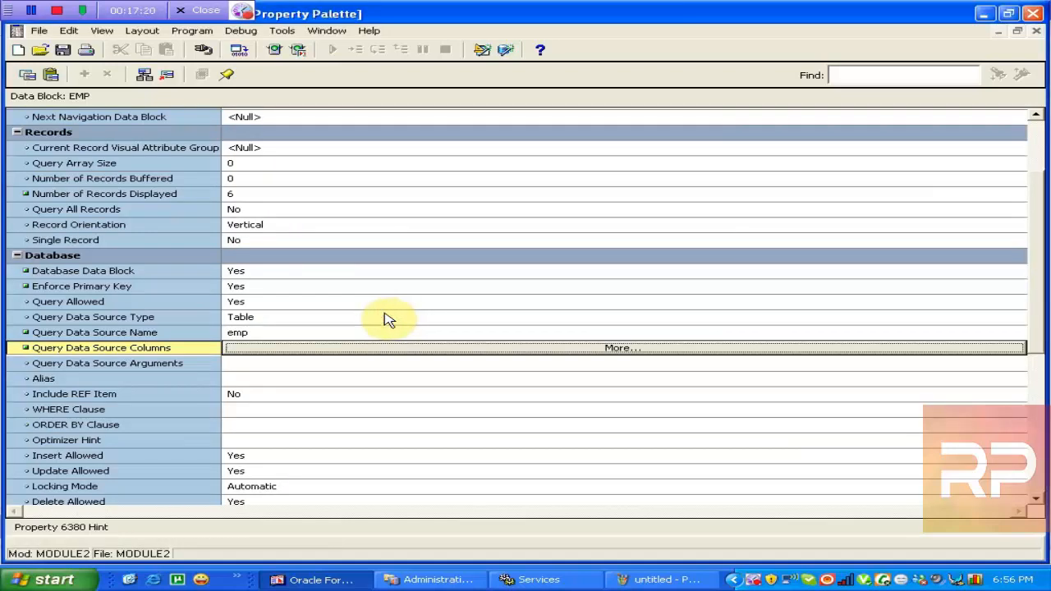
# - Examine the Query Data Source Type options and the Query Data Source Arguments of the EMP block without changing them
pyautogui.click(289, 365)
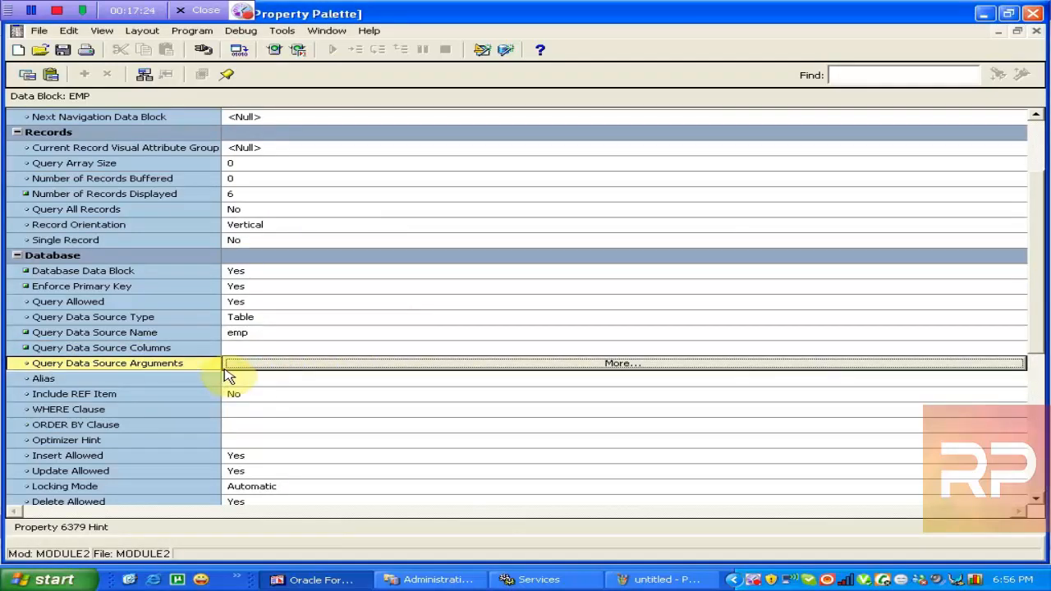
pyautogui.click(276, 320)
pyautogui.click(276, 322)
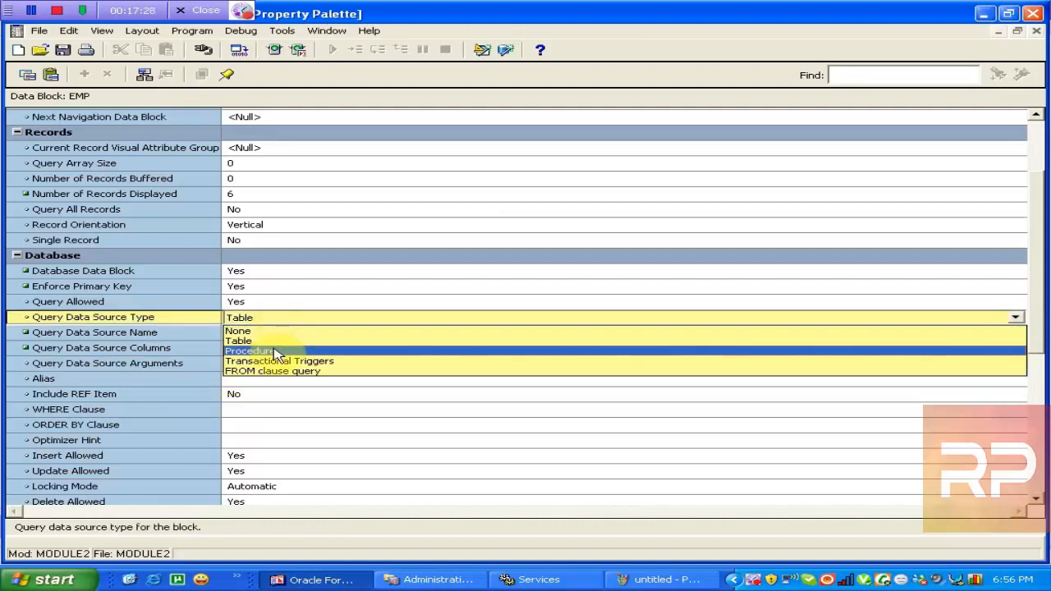
pyautogui.click(289, 310)
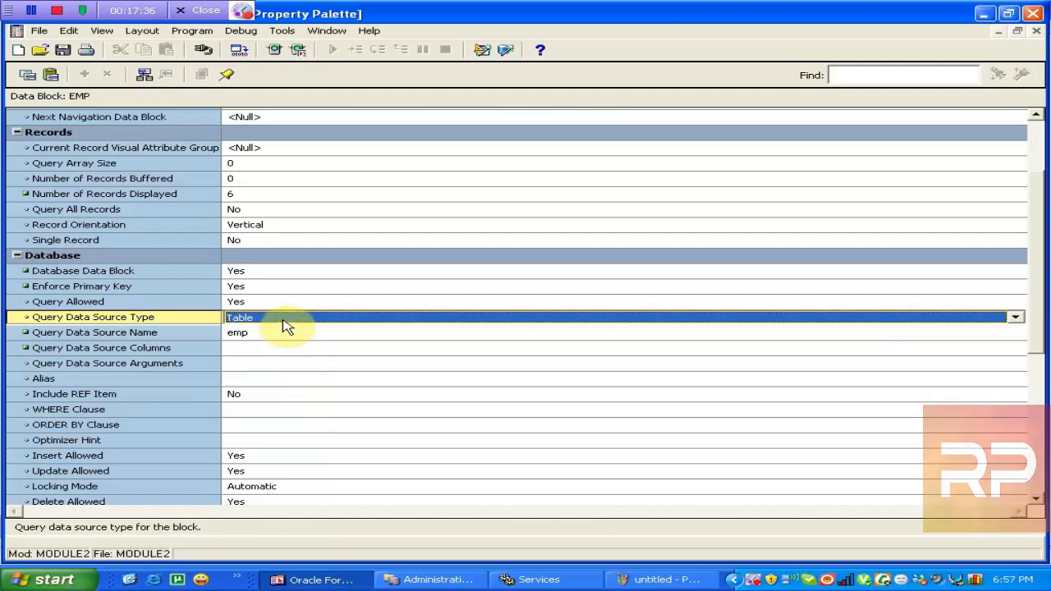
pyautogui.click(267, 364)
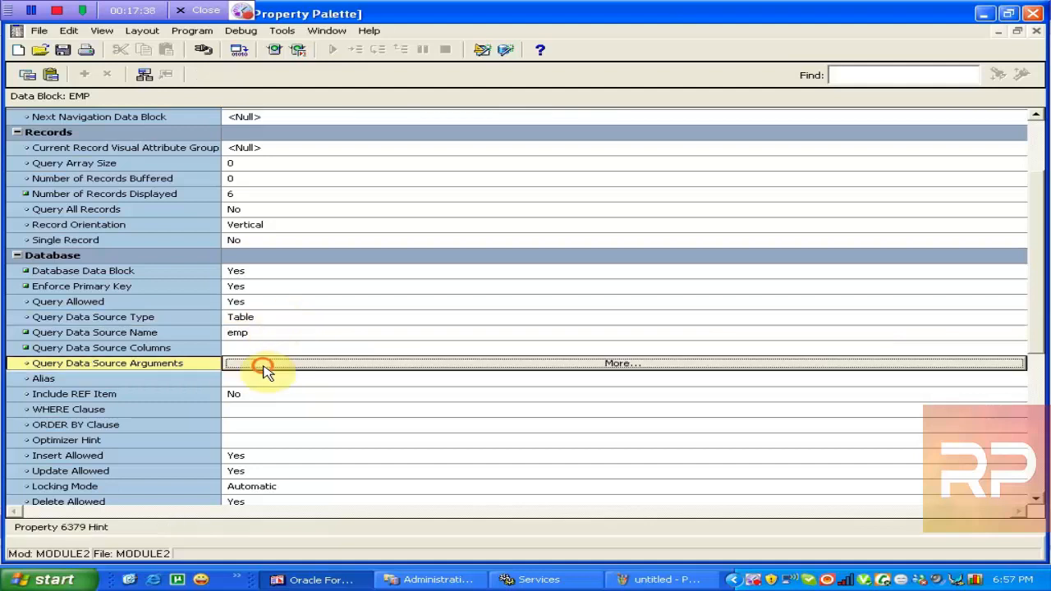
pyautogui.click(266, 368)
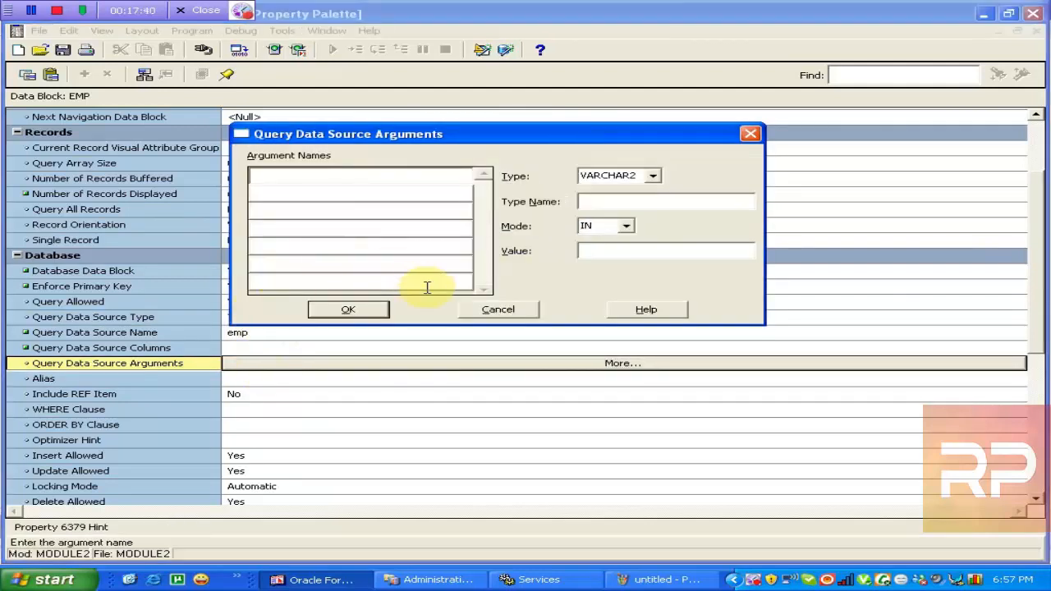
pyautogui.click(477, 309)
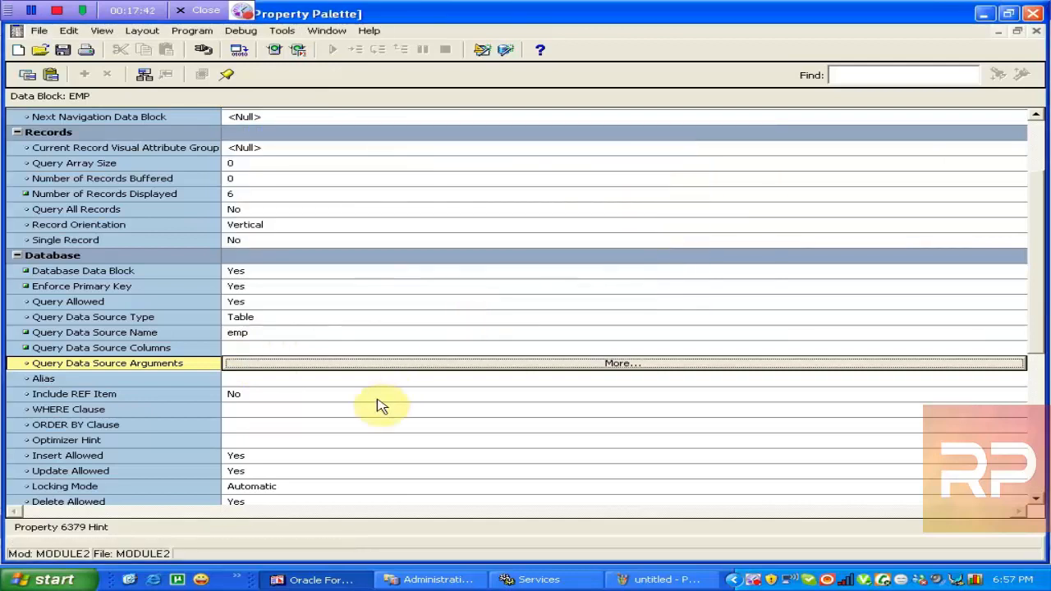
# - Set the EMP block's Alias to e and its WHERE Clause to deptno in (10,20)
pyautogui.click(306, 378)
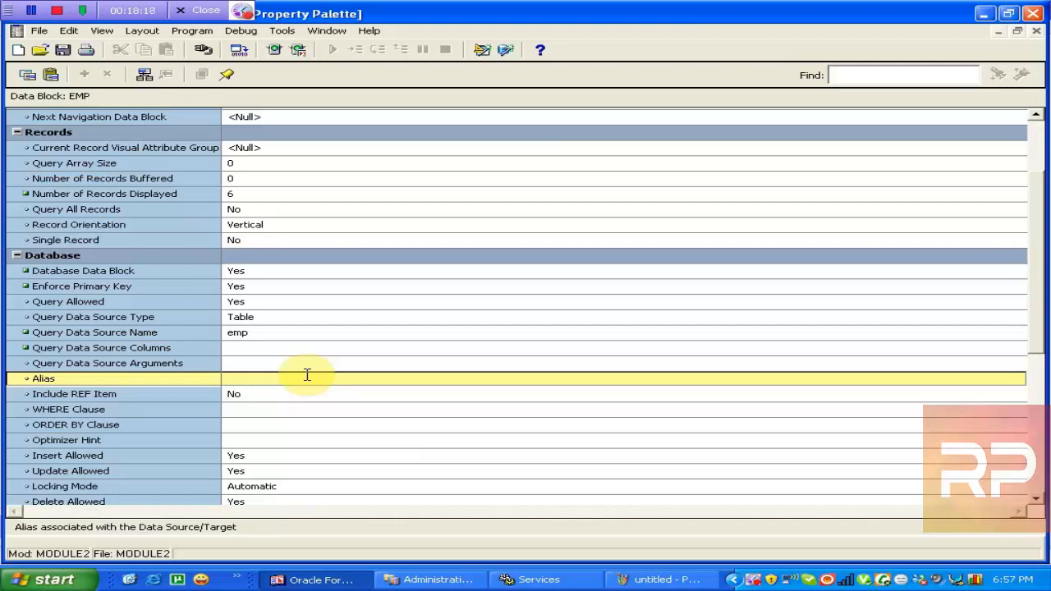
pyautogui.write('e')
pyautogui.click(280, 410)
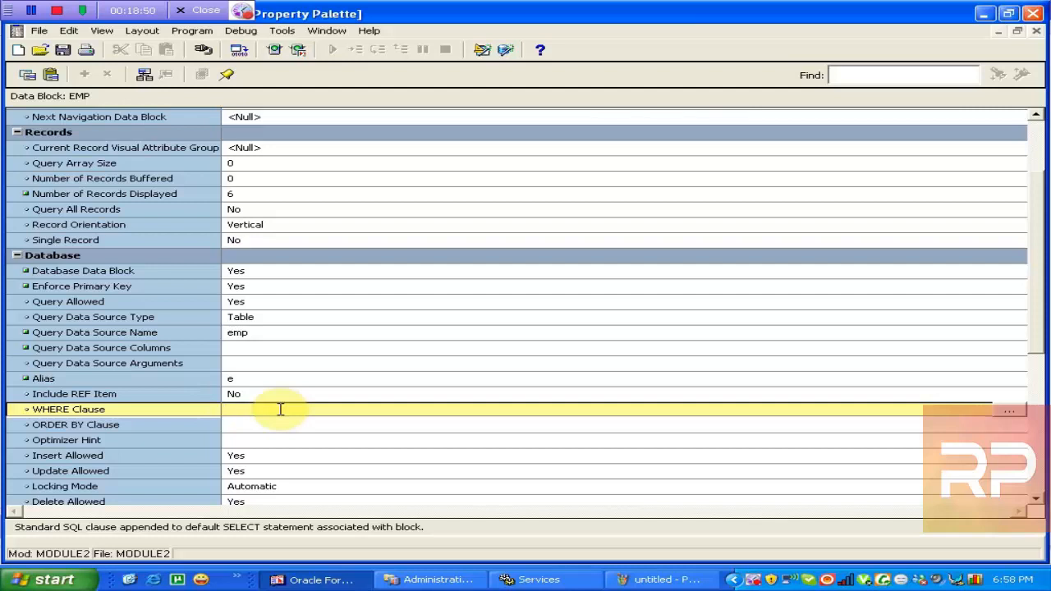
pyautogui.write('dept')
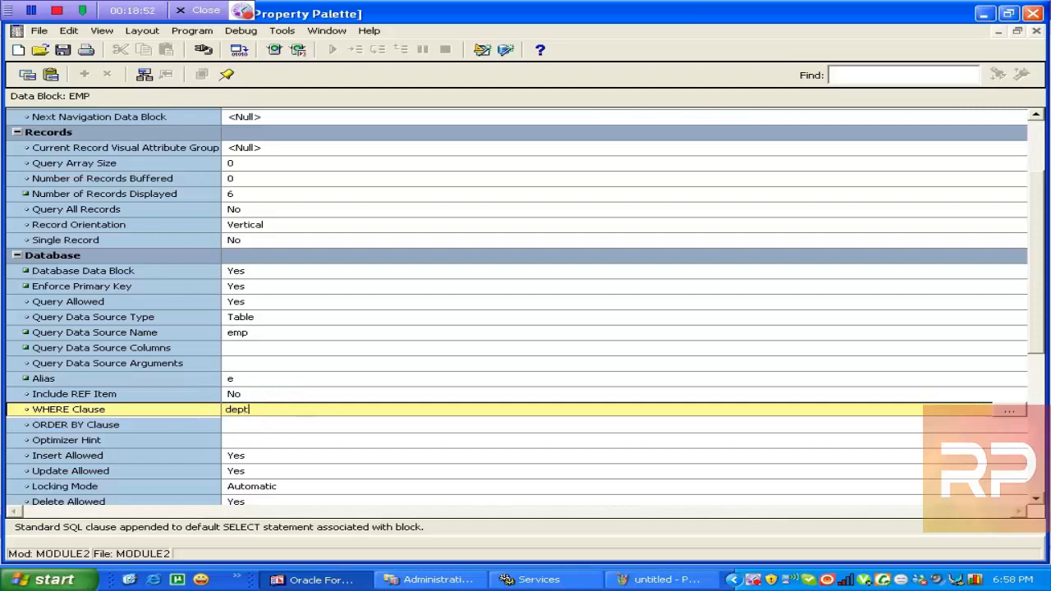
pyautogui.write('no=')
pyautogui.press('BackSpace')
pyautogui.write('in (10,20)')
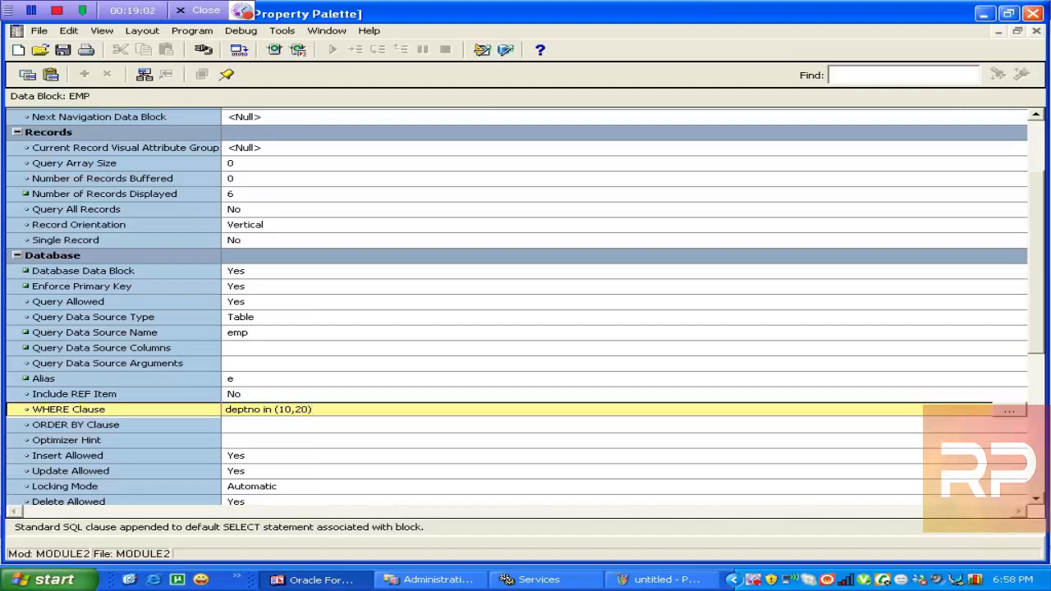
# - Set the EMP block's ORDER BY Clause to sal desc
pyautogui.click(257, 424)
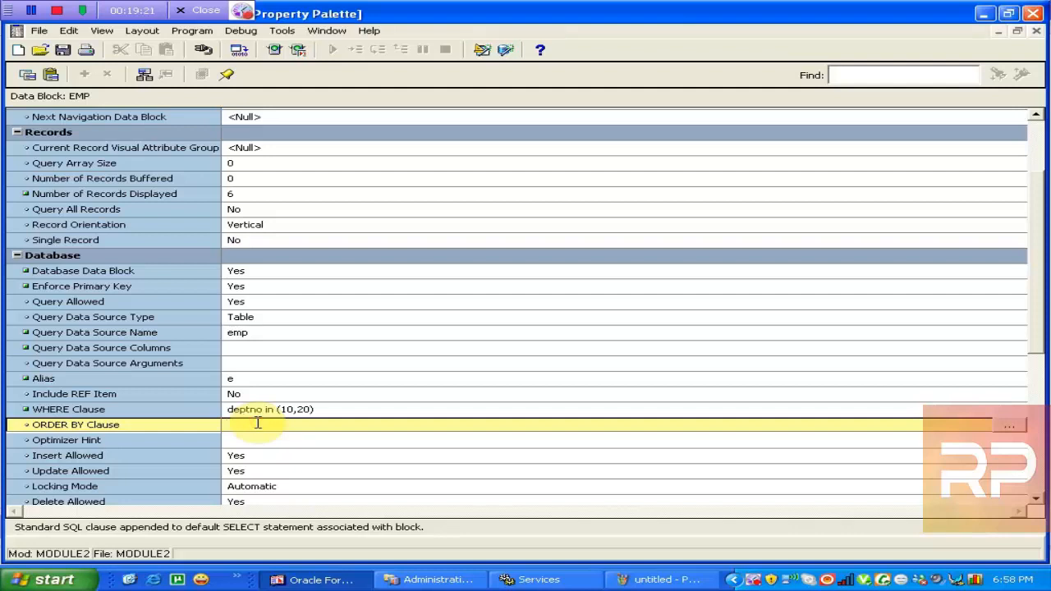
pyautogui.write('sal desc')
pyautogui.click(243, 442)
pyautogui.click(256, 425)
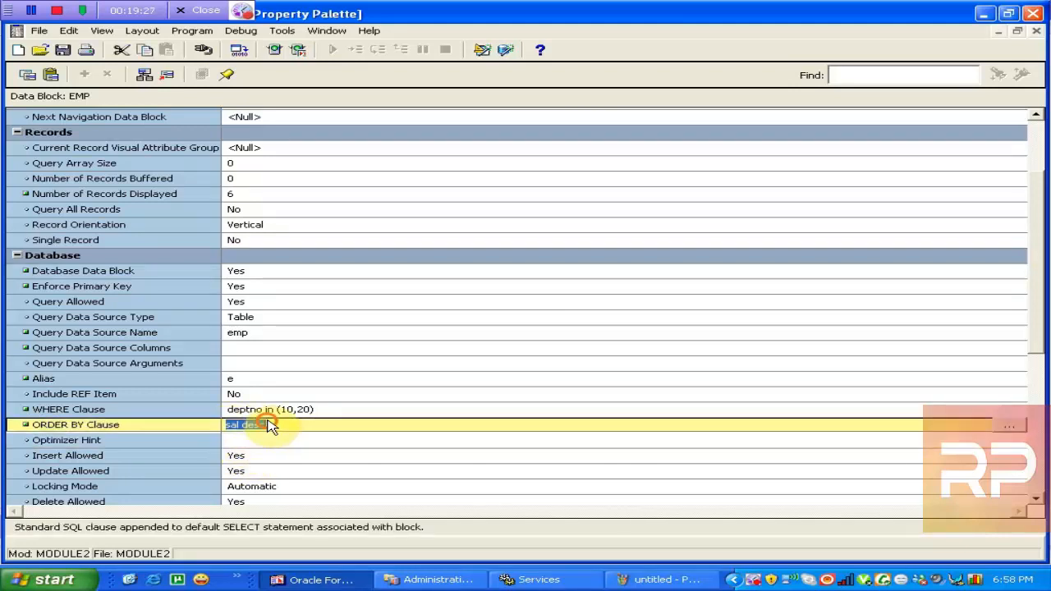
# - Review the EMP block's Query Data Source Name and the column list in its Query Data Source Columns, keeping the list as it is
pyautogui.click(242, 333)
pyautogui.click(245, 348)
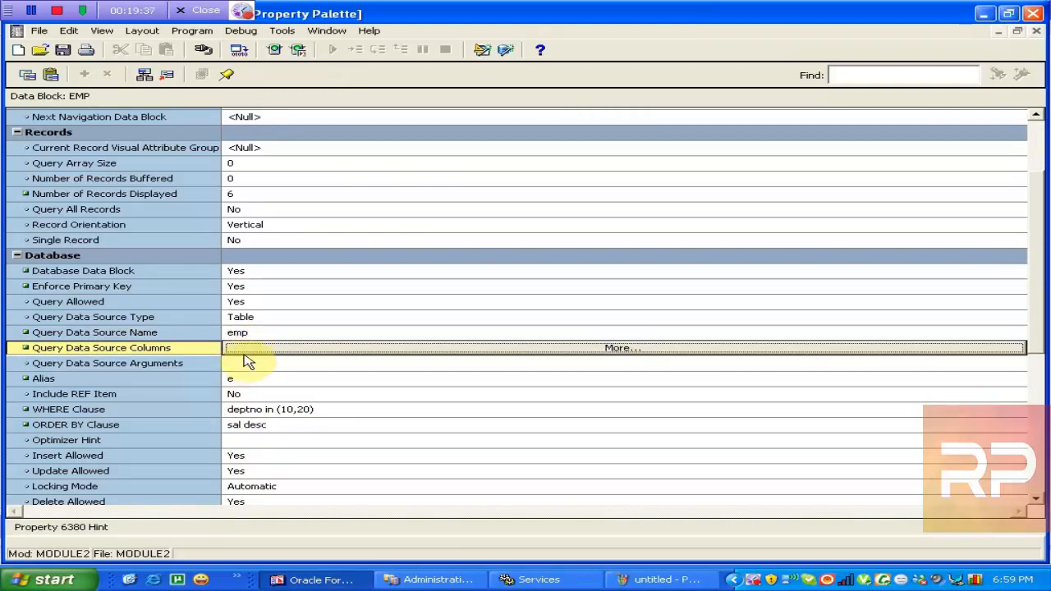
pyautogui.click(243, 347)
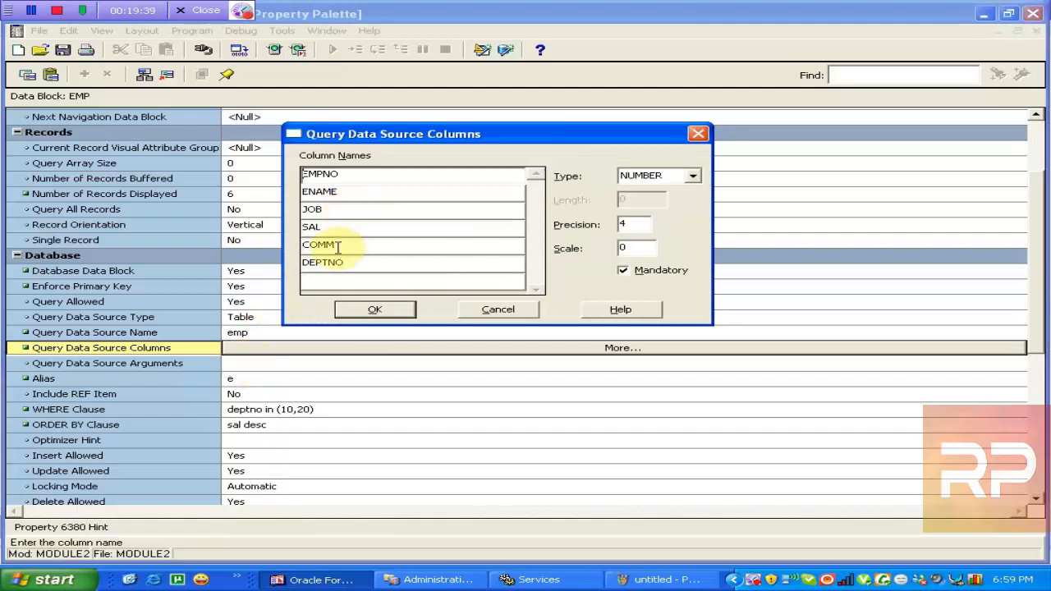
pyautogui.click(337, 265)
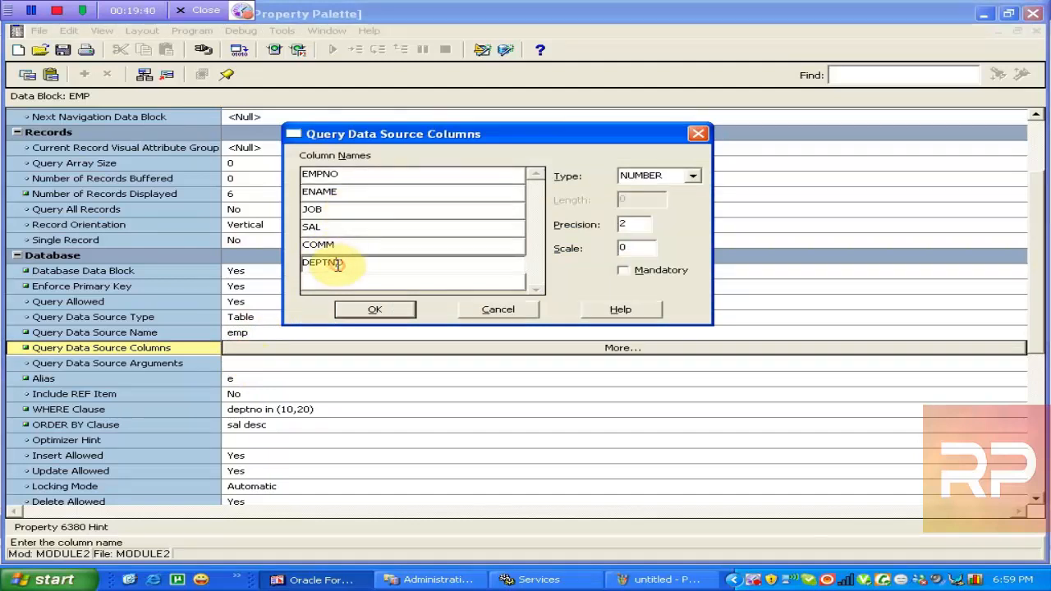
pyautogui.click(376, 315)
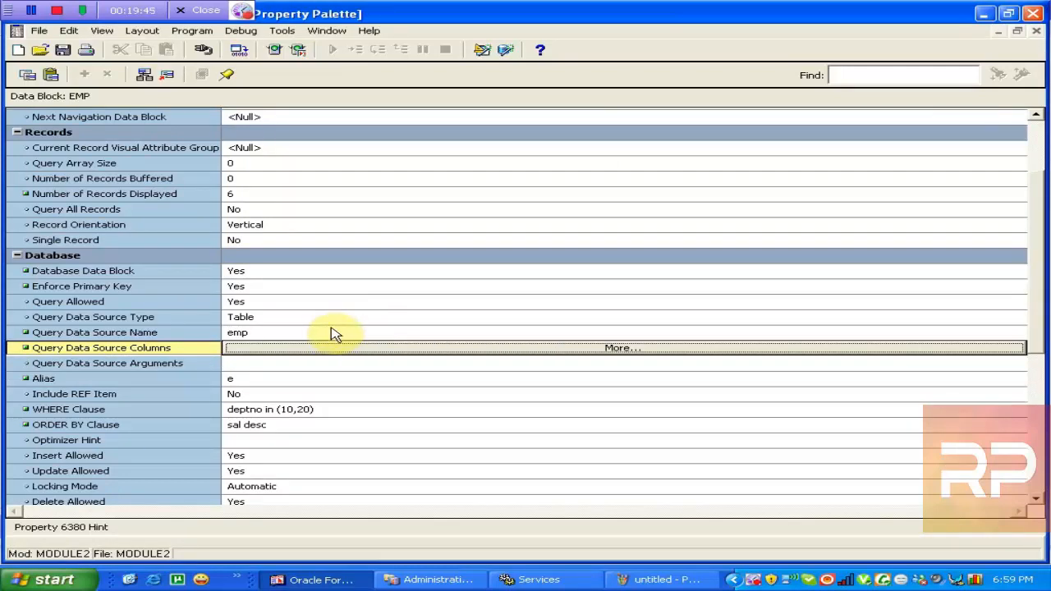
pyautogui.click(320, 347)
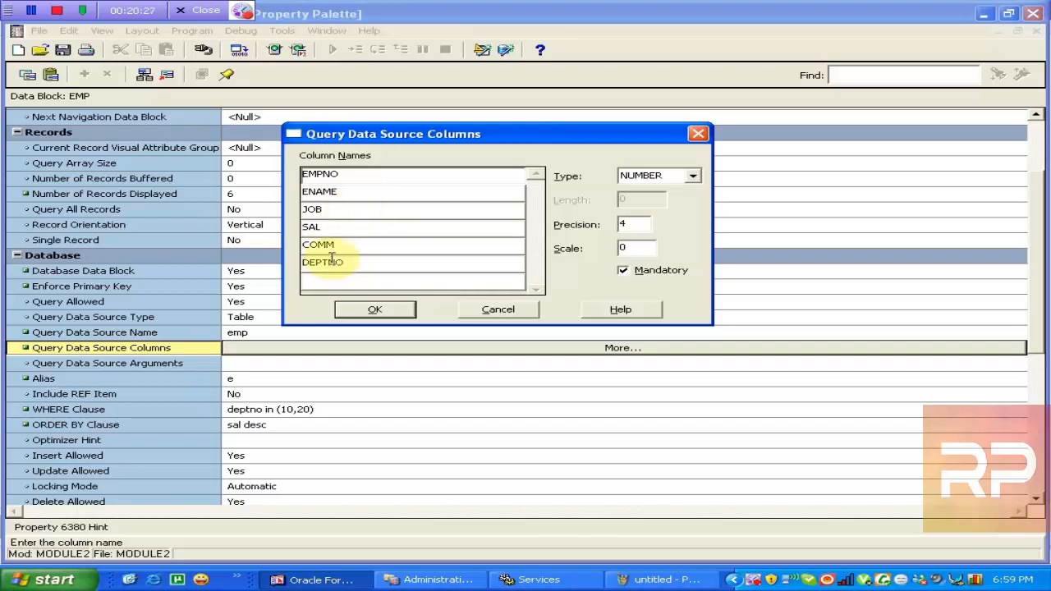
pyautogui.click(361, 308)
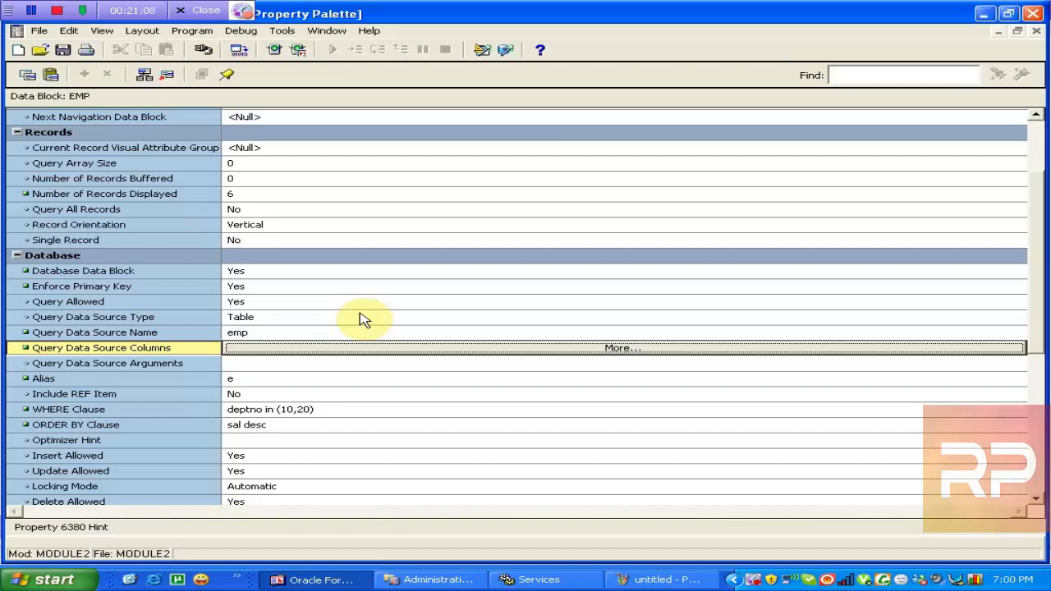
# - Review the EMP block's Alias, WHERE Clause, ORDER BY Clause and Optimizer Hint properties without editing them
pyautogui.click(302, 385)
pyautogui.click(280, 412)
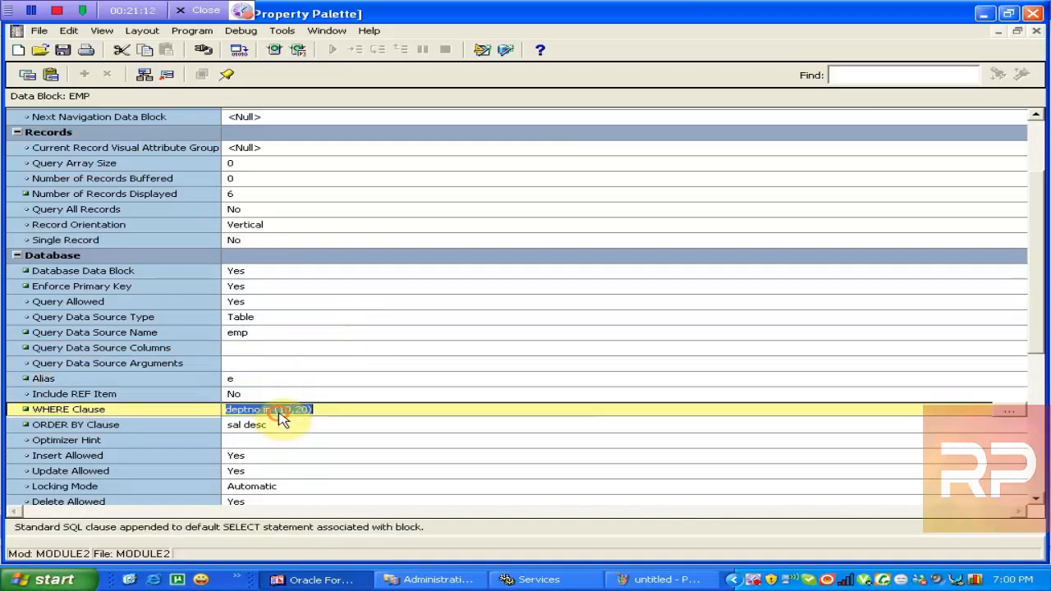
pyautogui.click(281, 426)
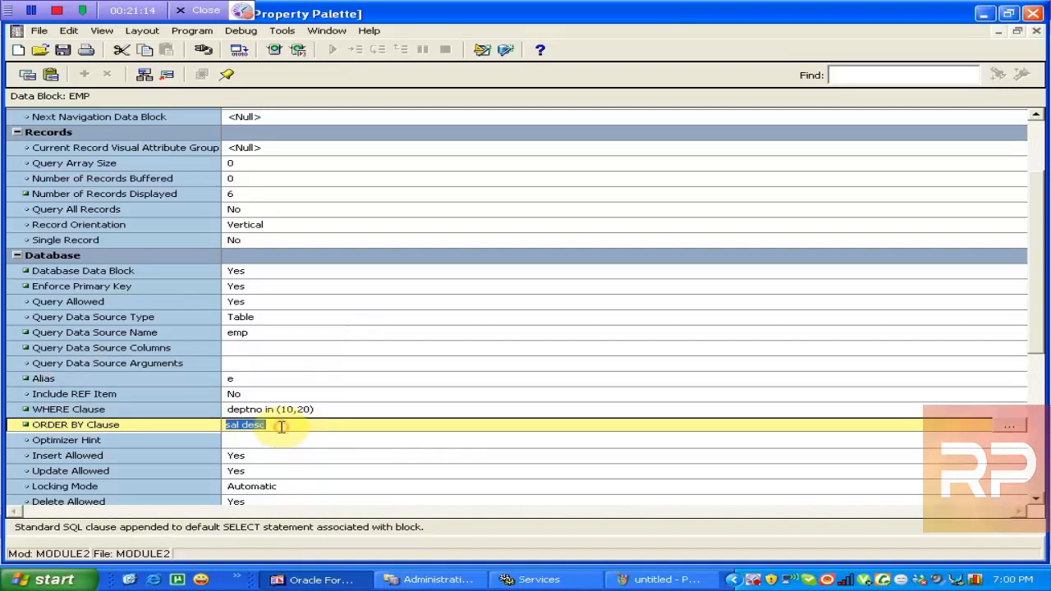
pyautogui.click(293, 439)
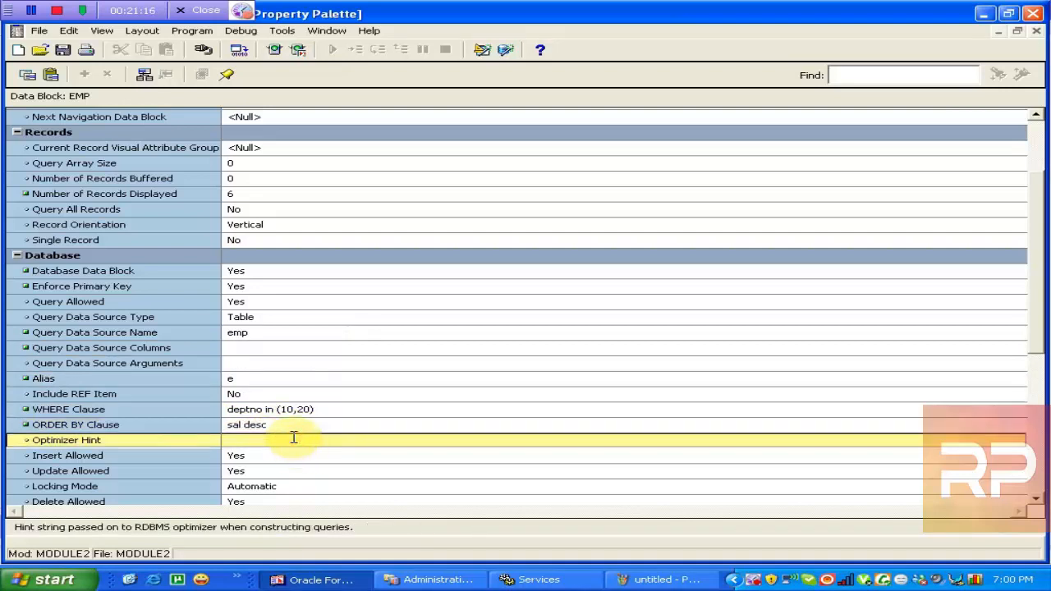